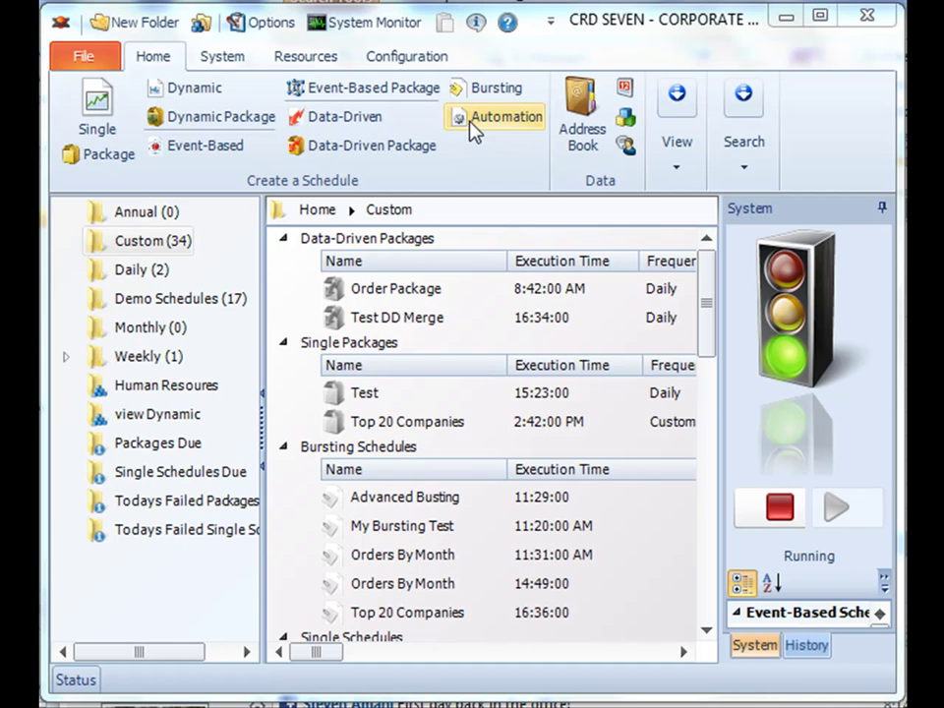
Start a new automation schedule in the Custom folder and browse the custom tasks available for it.
{"action": "left_click", "coordinate": [475, 131]}
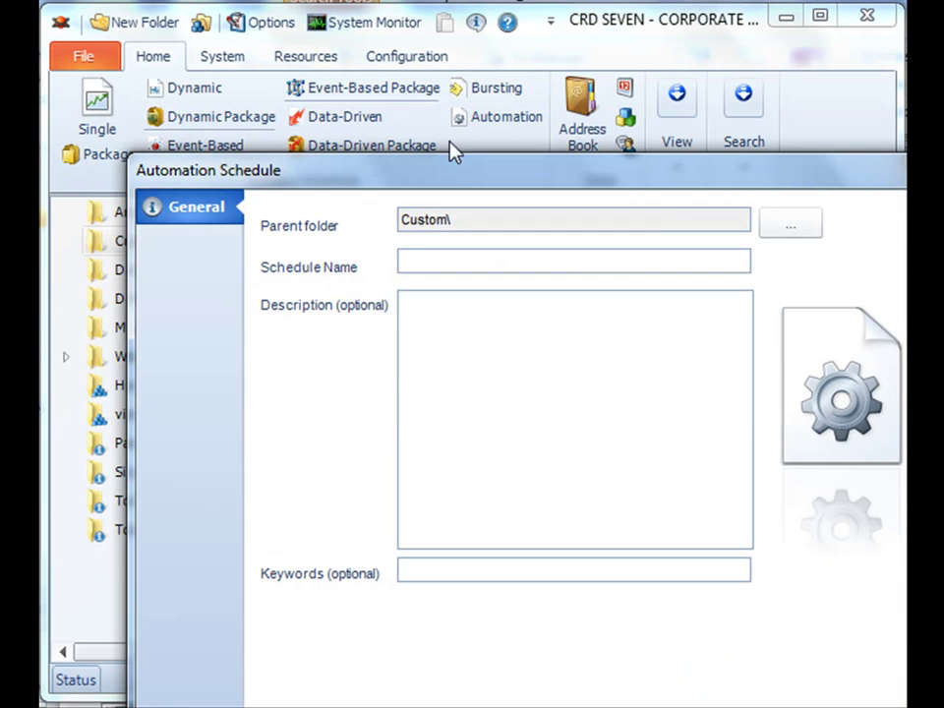
{"action": "left_click_drag", "start_coordinate": [447, 173], "coordinate": [392, 60]}
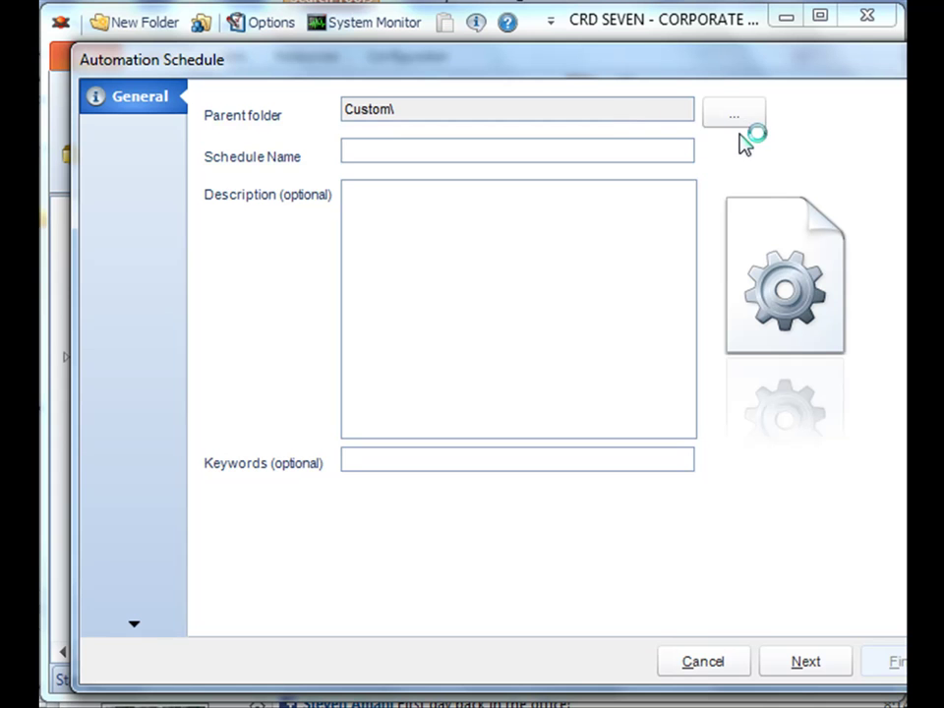
{"action": "left_click", "coordinate": [632, 158]}
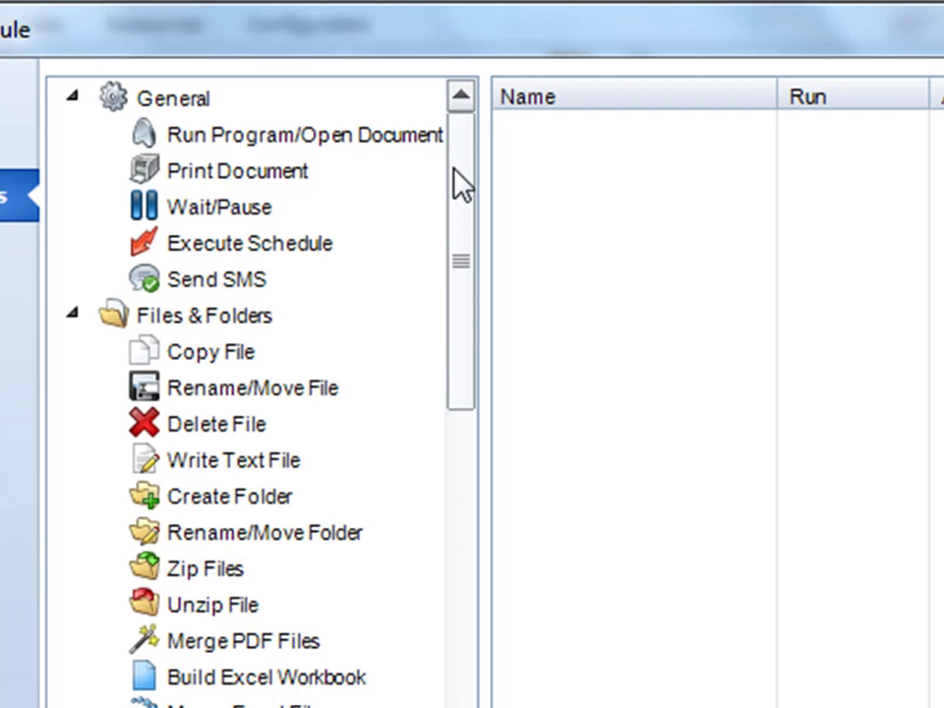
{"action": "left_click_drag", "start_coordinate": [454, 172], "coordinate": [468, 84]}
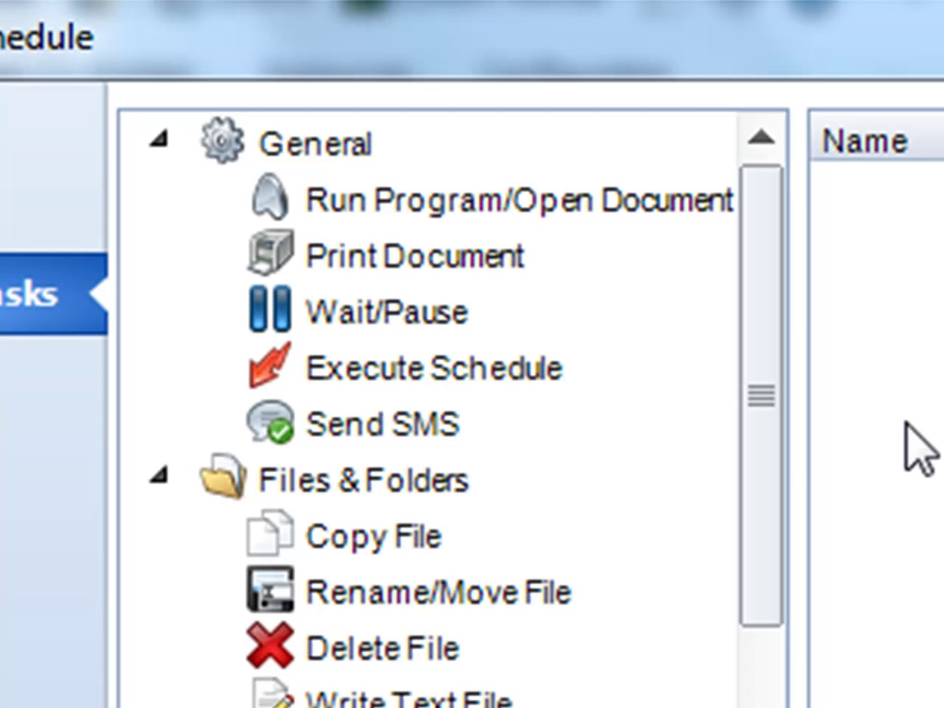
Add a Run Program/Open Document task to the automation schedule and name it "Run Program".
{"action": "left_click", "coordinate": [589, 194]}
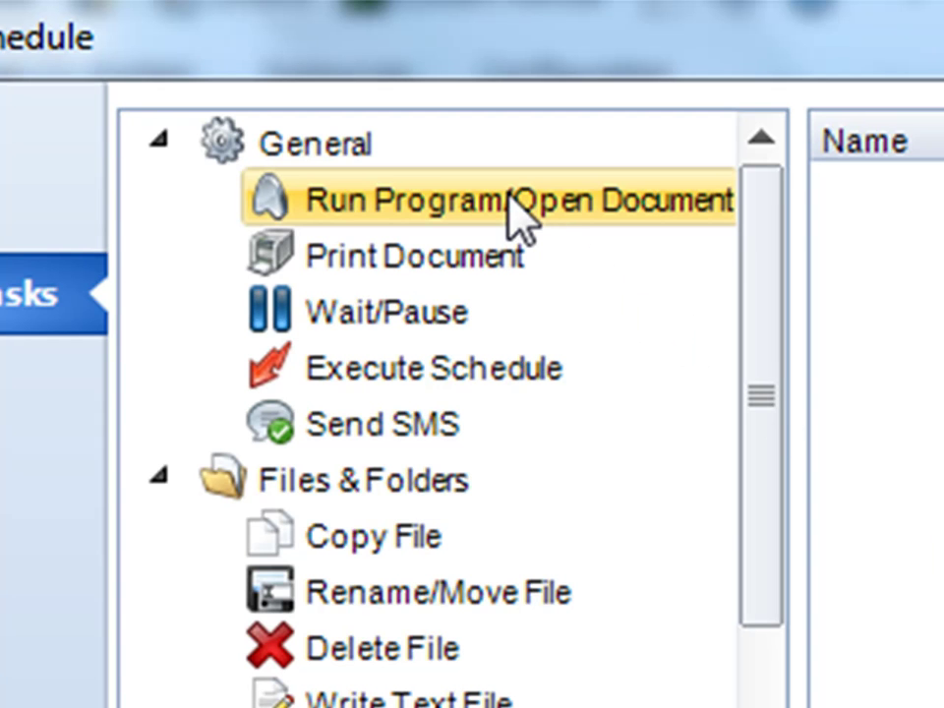
{"action": "left_click_drag", "start_coordinate": [509, 197], "coordinate": [942, 236]}
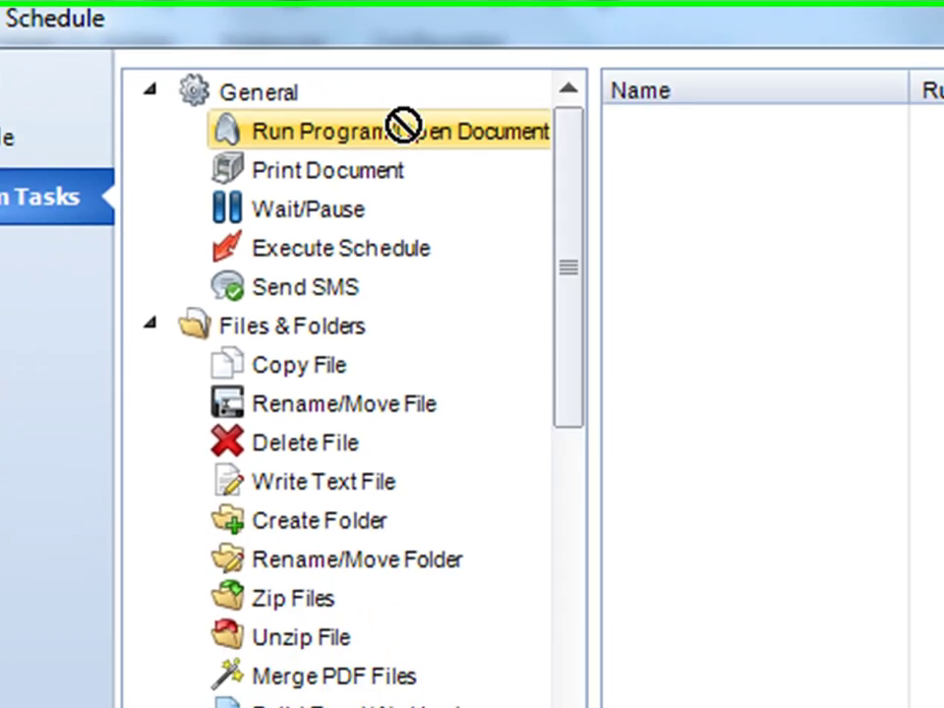
{"action": "left_click_drag", "start_coordinate": [562, 108], "coordinate": [564, 110]}
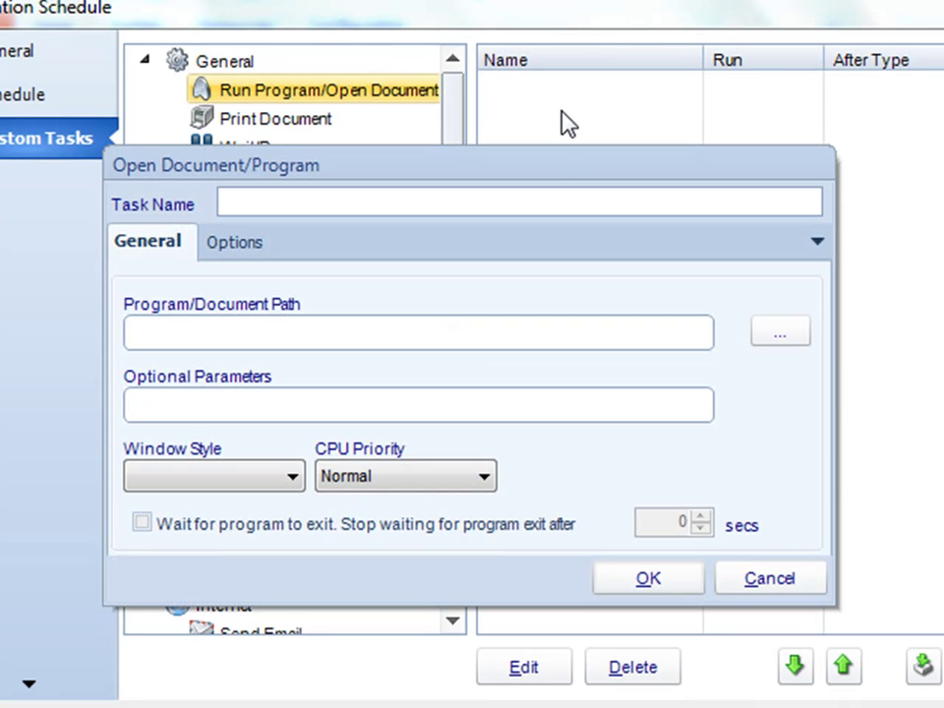
{"action": "left_click_drag", "start_coordinate": [559, 165], "coordinate": [581, 86]}
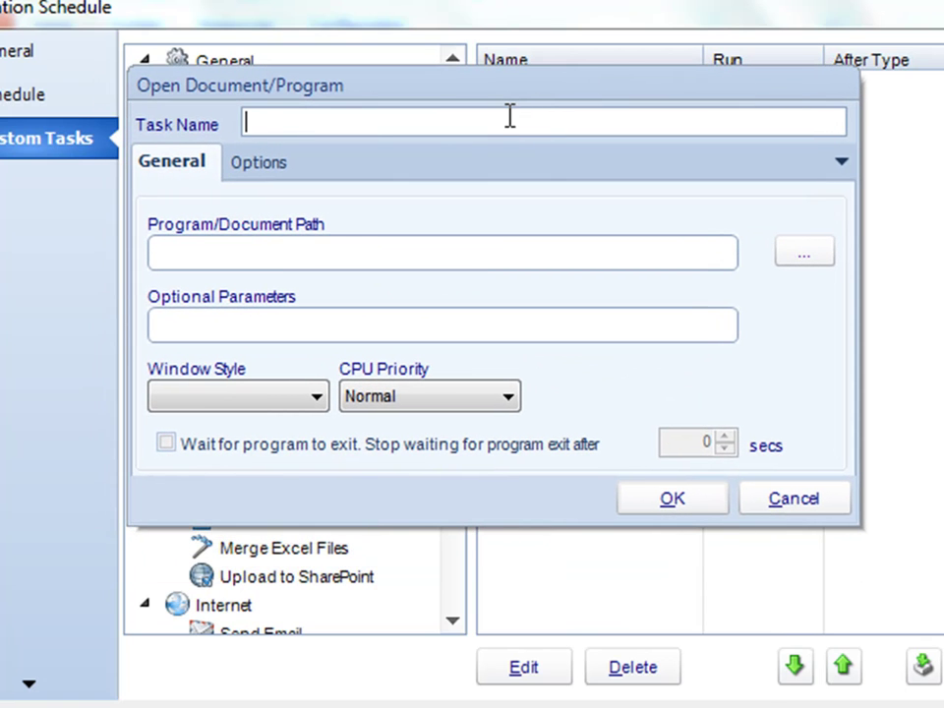
{"action": "type", "text": "Run Program"}
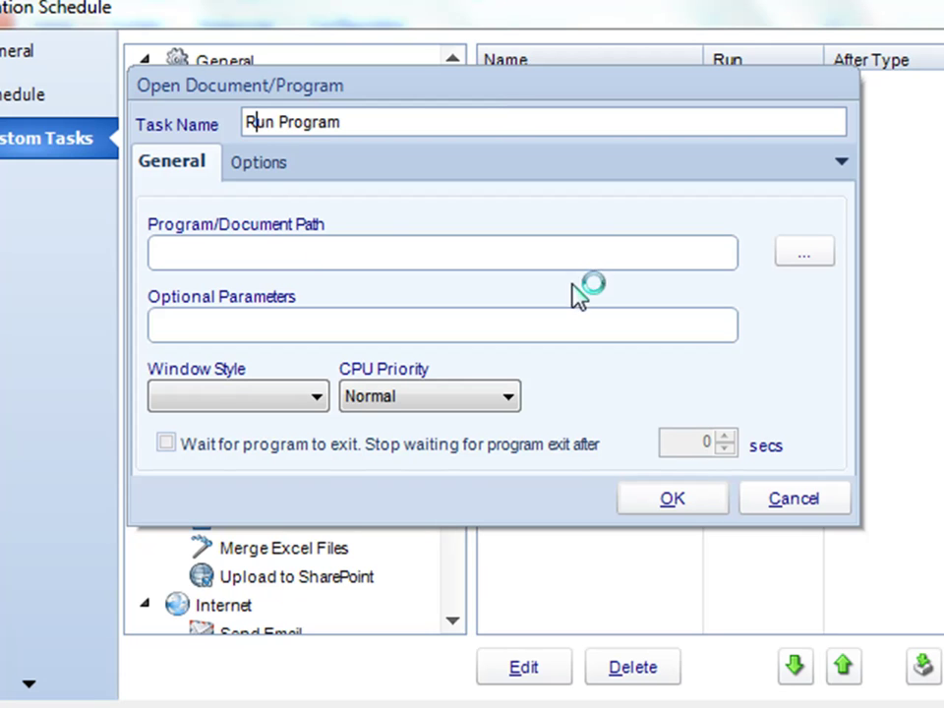
Set the Run Program task's path to C:\Program Files (x86)\iTunes\iTunes.exe with the Maximized window style, and save the task.
{"action": "left_click", "coordinate": [800, 256]}
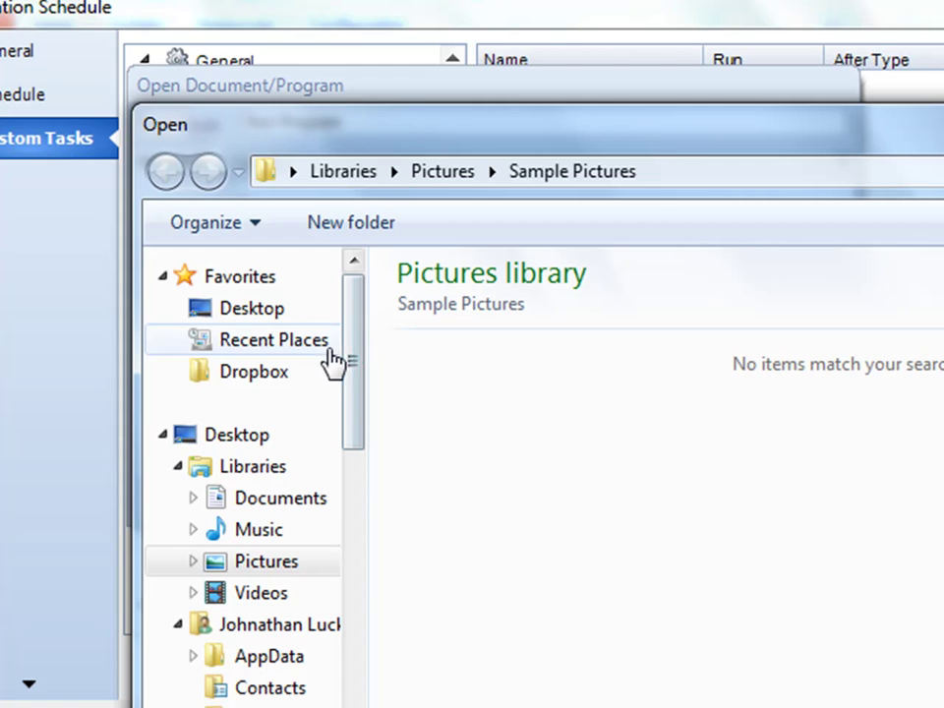
{"action": "key", "text": "Escape"}
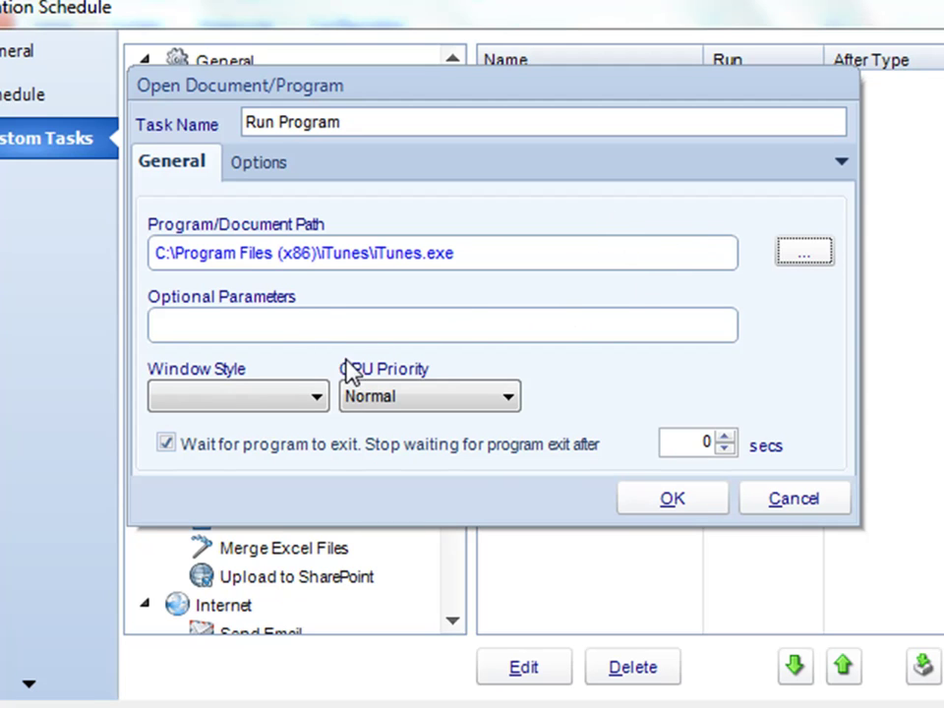
{"action": "left_click", "coordinate": [277, 318]}
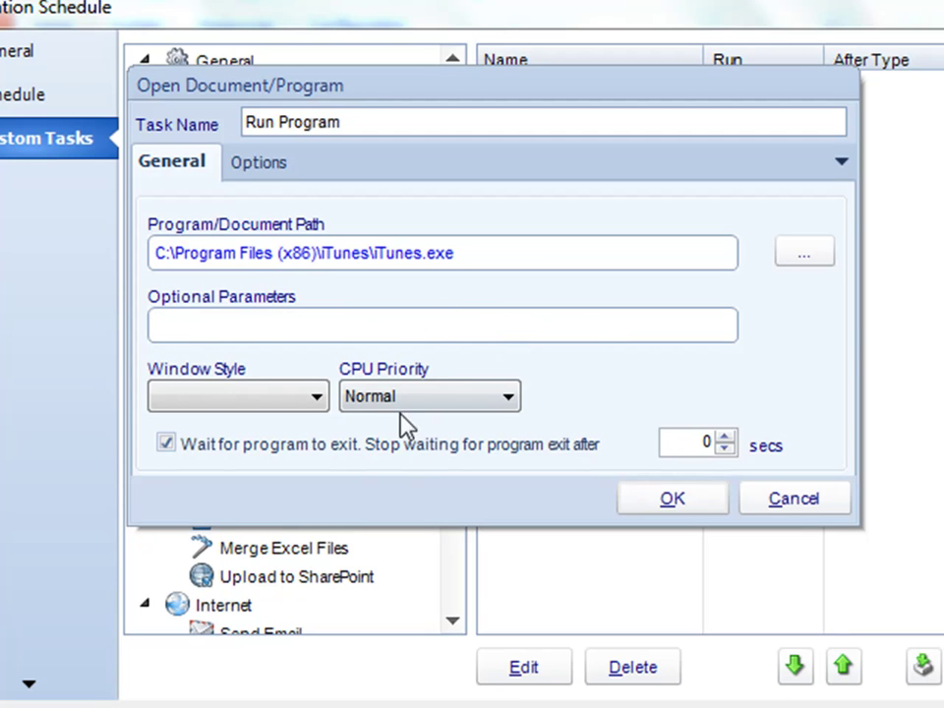
{"action": "left_click", "coordinate": [277, 399]}
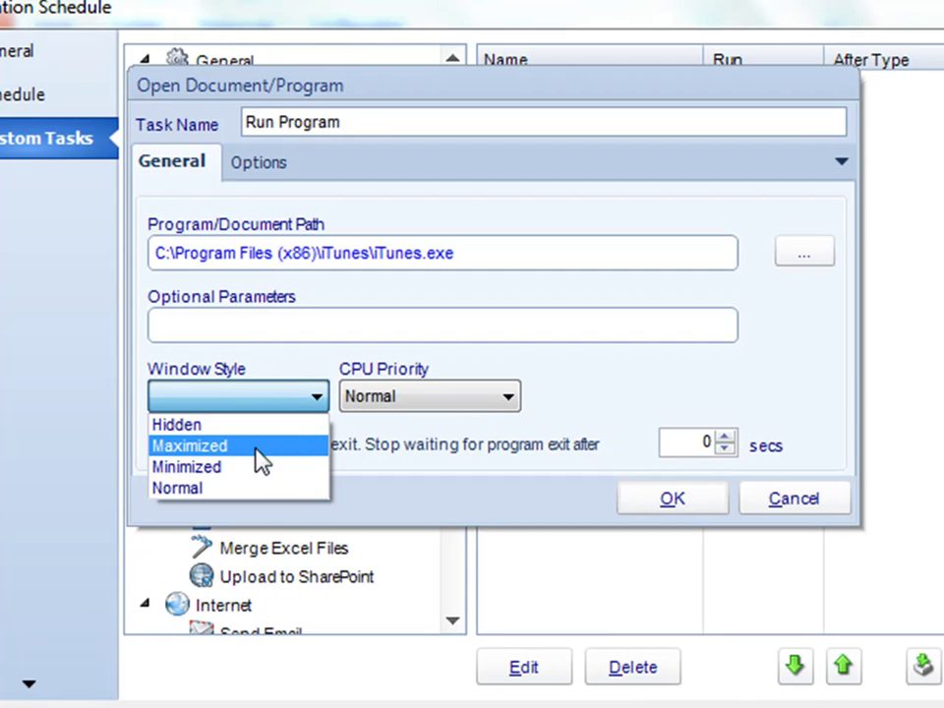
{"action": "left_click", "coordinate": [385, 413]}
{"action": "left_click", "coordinate": [312, 399]}
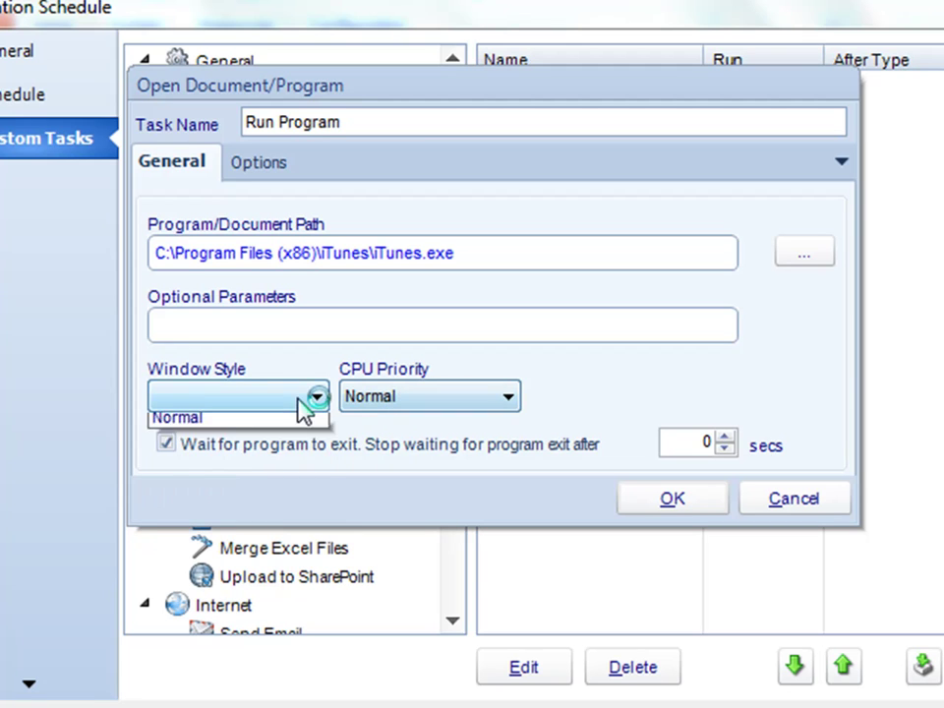
{"action": "left_click", "coordinate": [260, 448]}
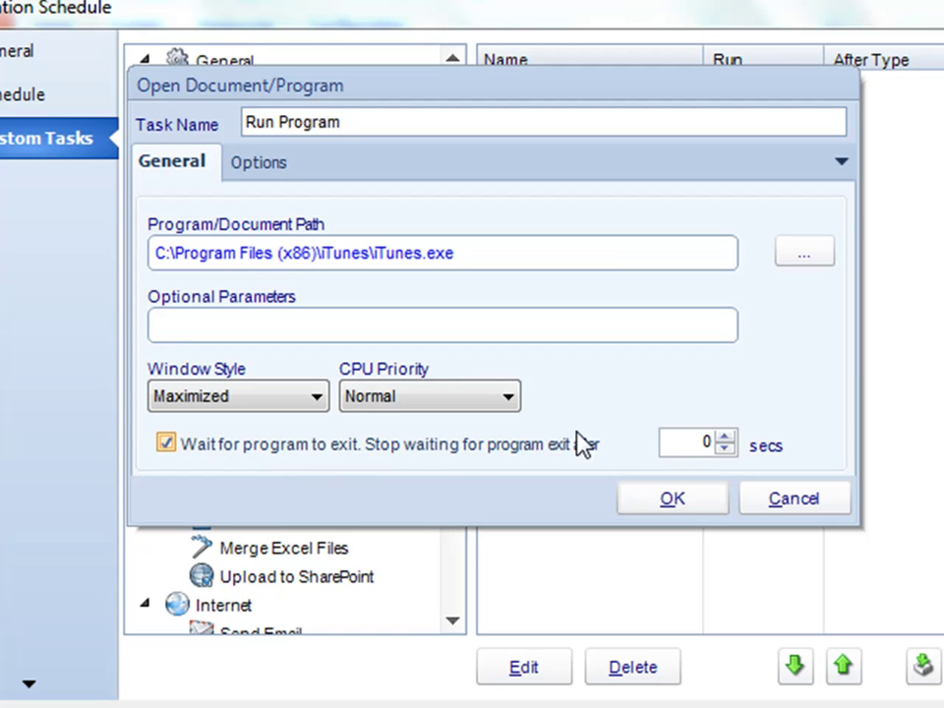
{"action": "left_click", "coordinate": [674, 499]}
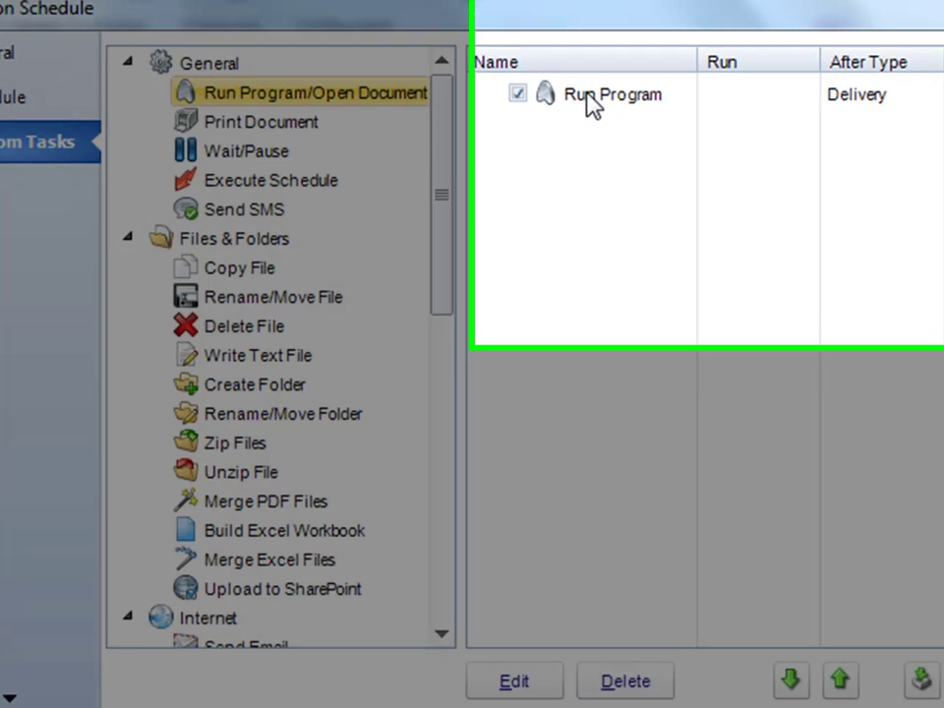
{"action": "left_click", "coordinate": [592, 93]}
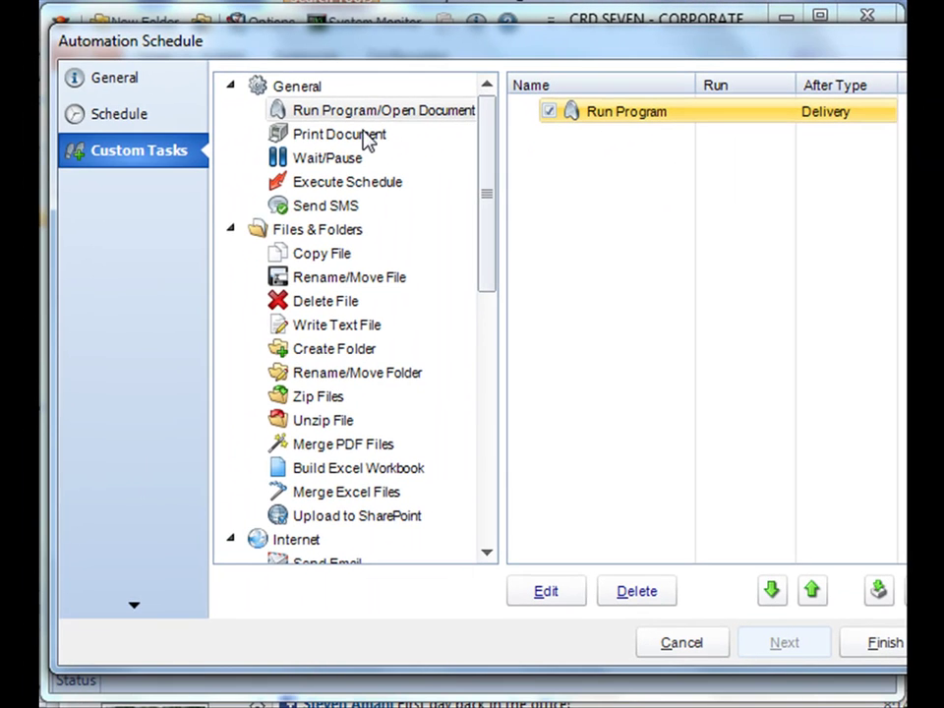
Add a simple Print Document task named "Print Document" that uses the printer \\MALLARD\Lexmark X560n.
{"action": "left_click_drag", "start_coordinate": [367, 140], "coordinate": [584, 204]}
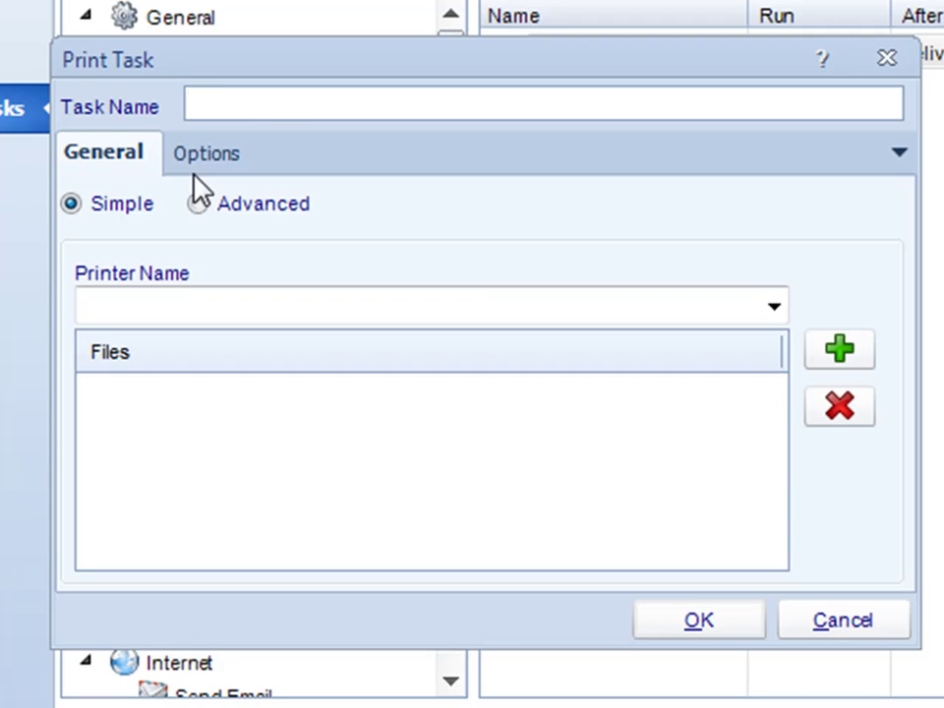
{"action": "left_click", "coordinate": [123, 201]}
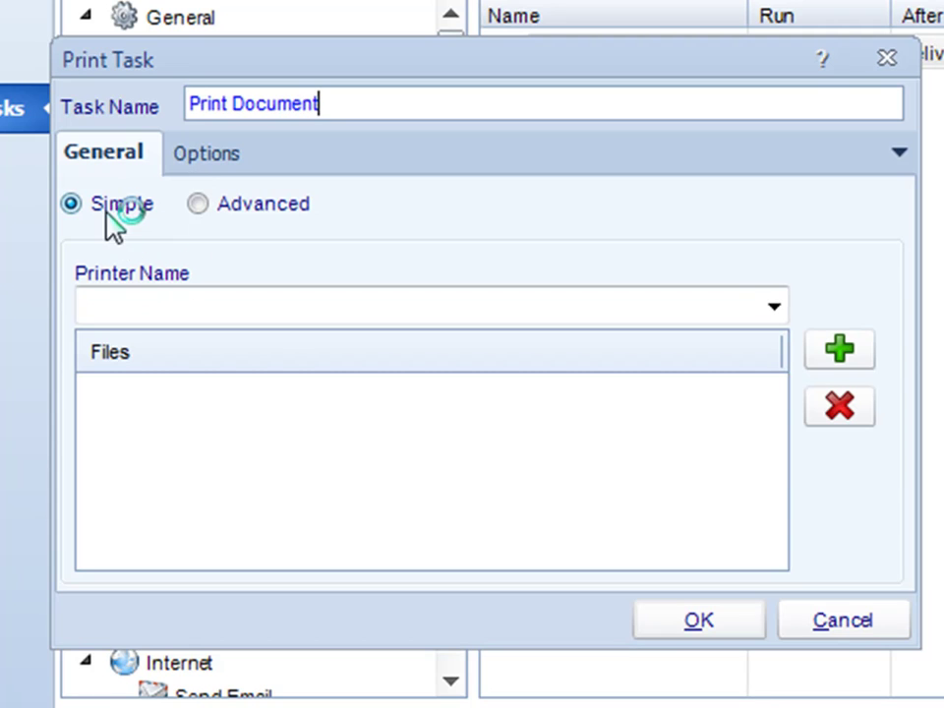
{"action": "left_click", "coordinate": [774, 307]}
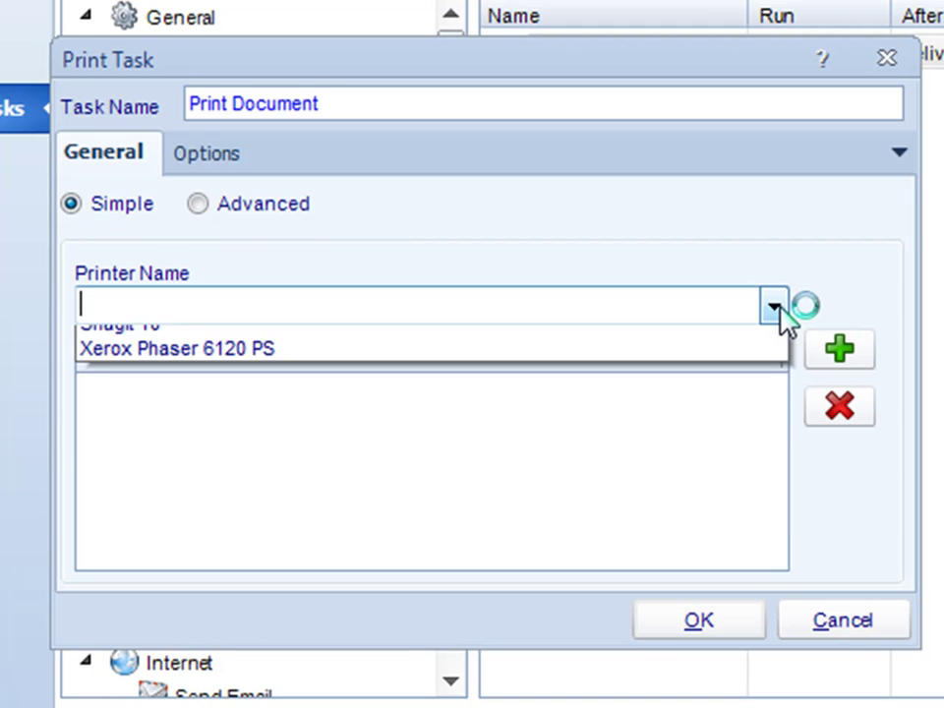
{"action": "left_click", "coordinate": [683, 334]}
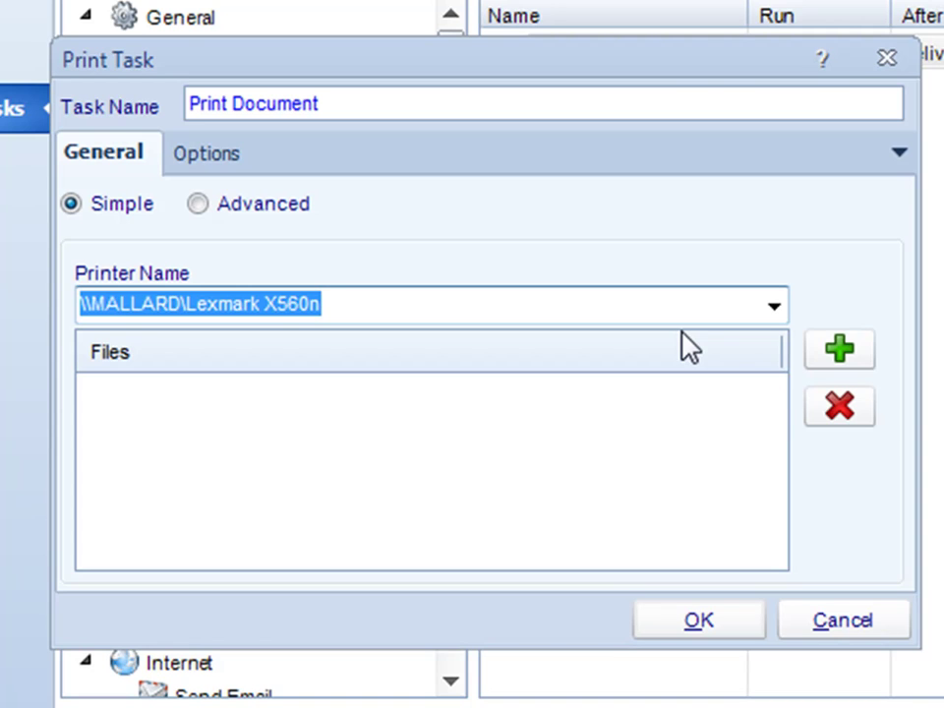
Add Acknowledgements.rtf from the iTunes folder to the print files, and replace it with SDK User Guide.docx from Info Docs.
{"action": "left_click", "coordinate": [861, 371]}
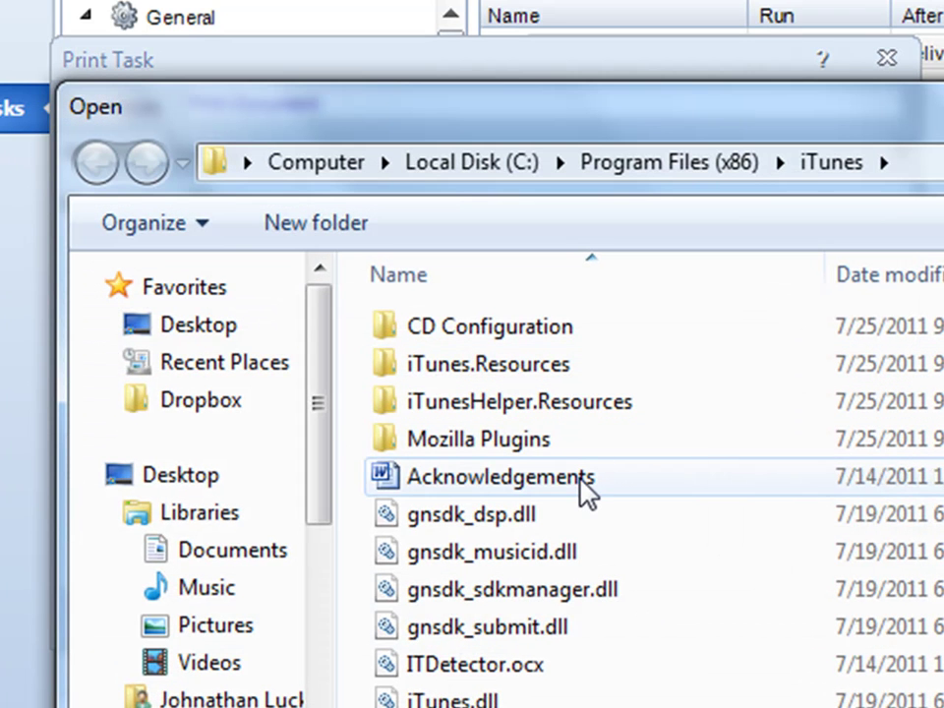
{"action": "double_click", "coordinate": [586, 481]}
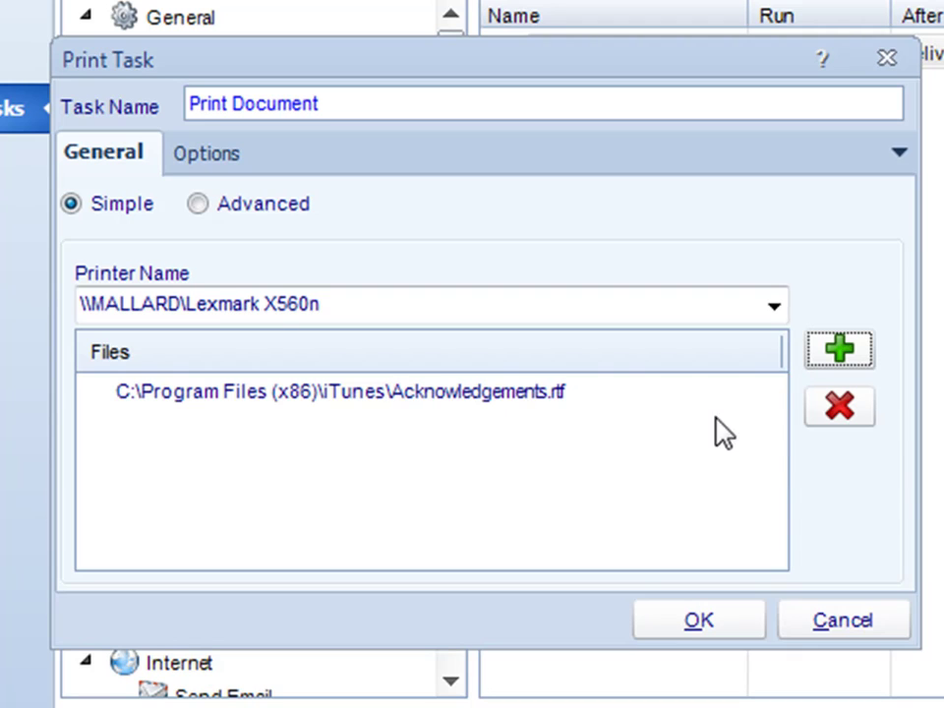
{"action": "left_click", "coordinate": [537, 394]}
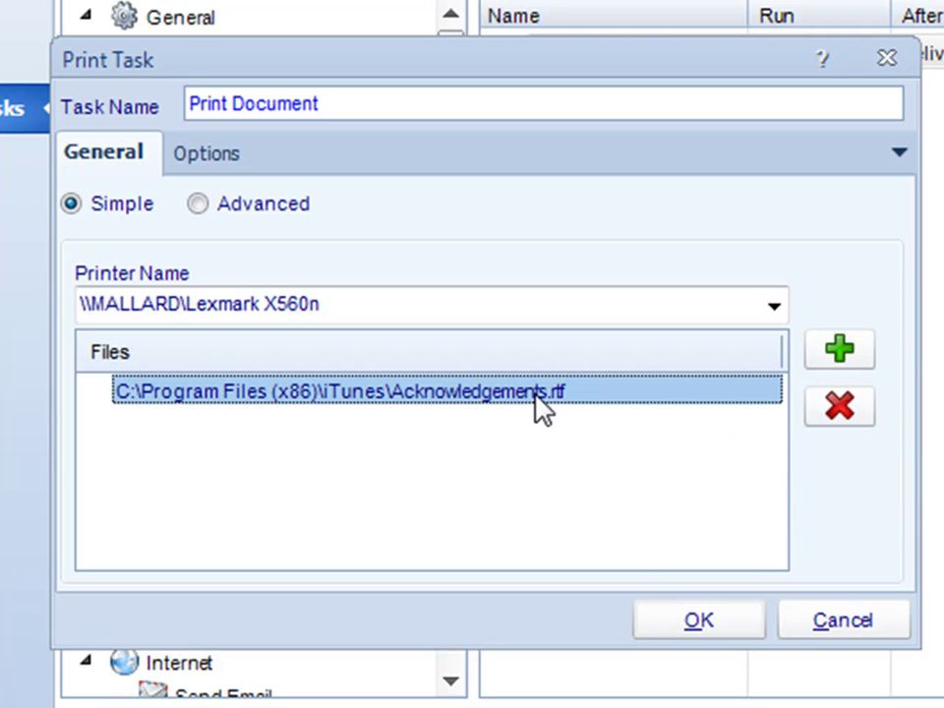
{"action": "left_click", "coordinate": [836, 411]}
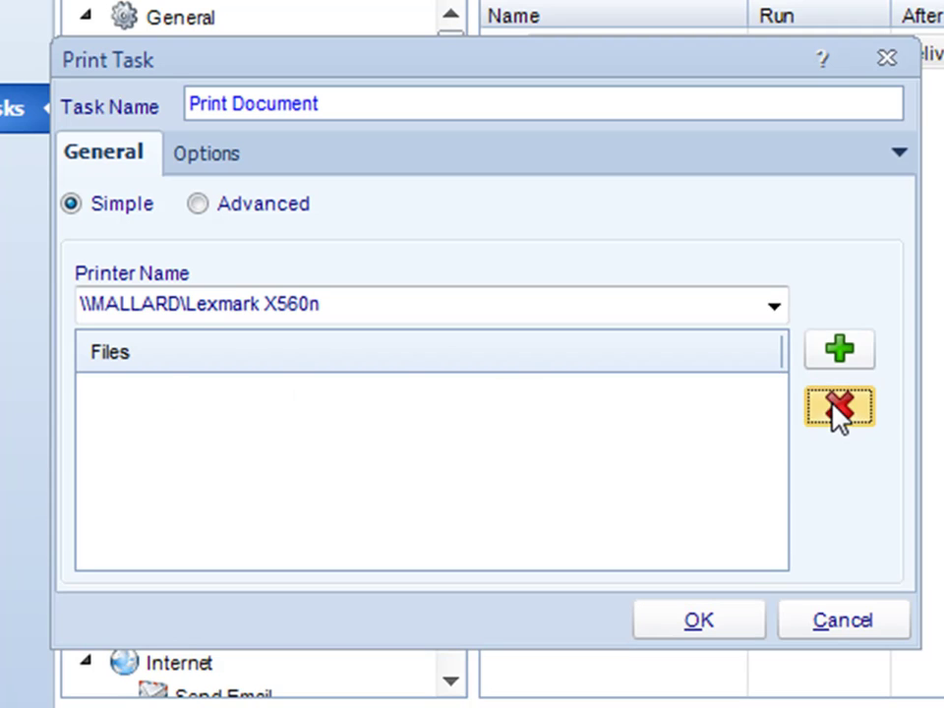
{"action": "left_click", "coordinate": [832, 356]}
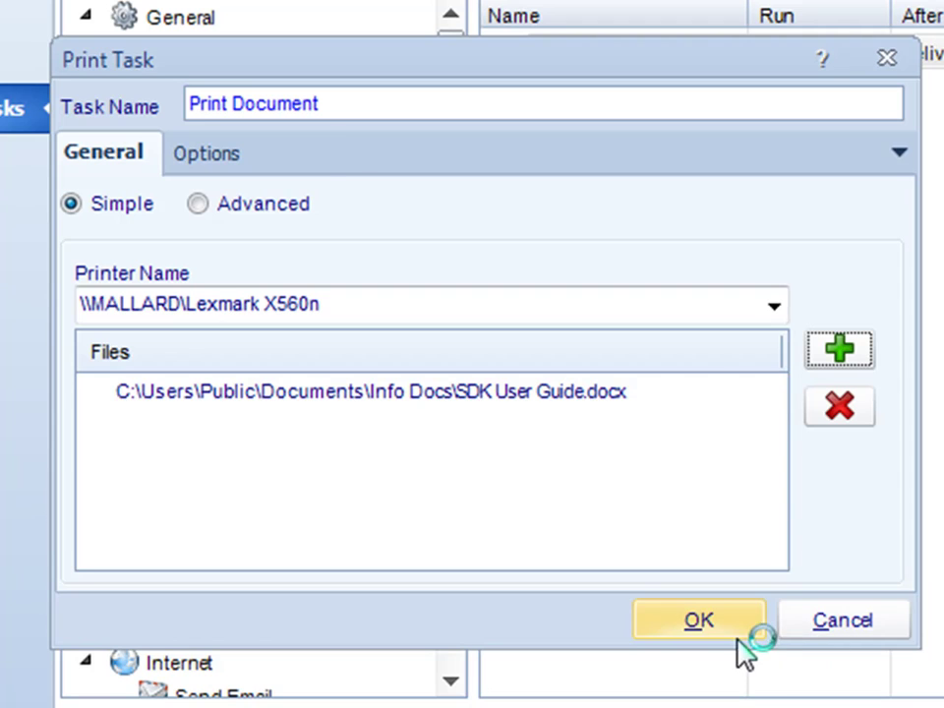
Switch the print task to Advanced with SDK User Guide.docx from Info Docs as the file and Recursive enabled, and save it.
{"action": "left_click", "coordinate": [281, 214]}
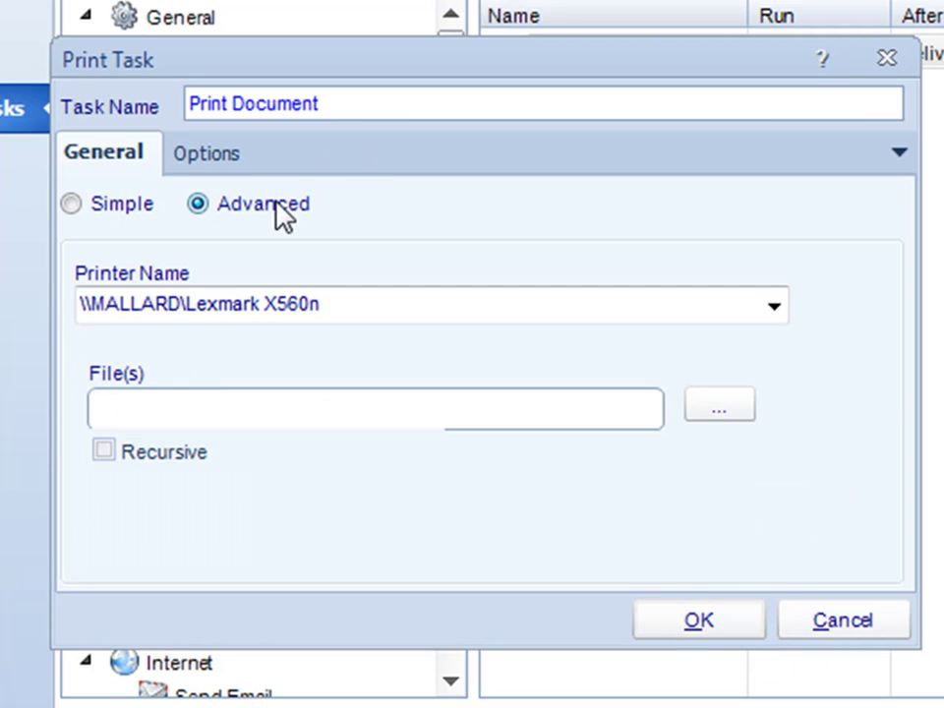
{"action": "left_click", "coordinate": [737, 410]}
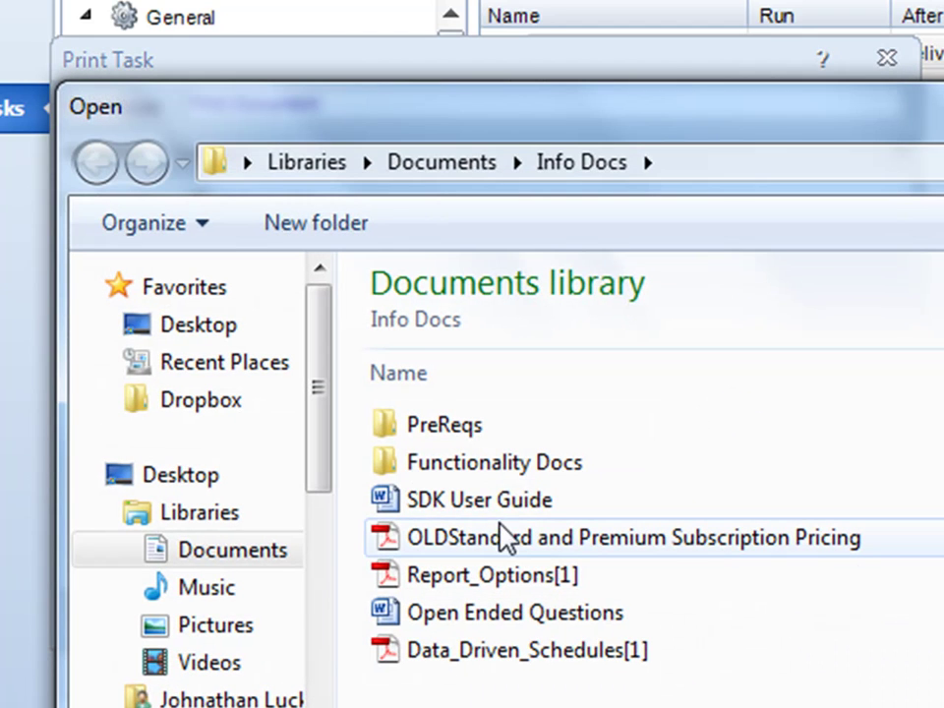
{"action": "left_click", "coordinate": [473, 541]}
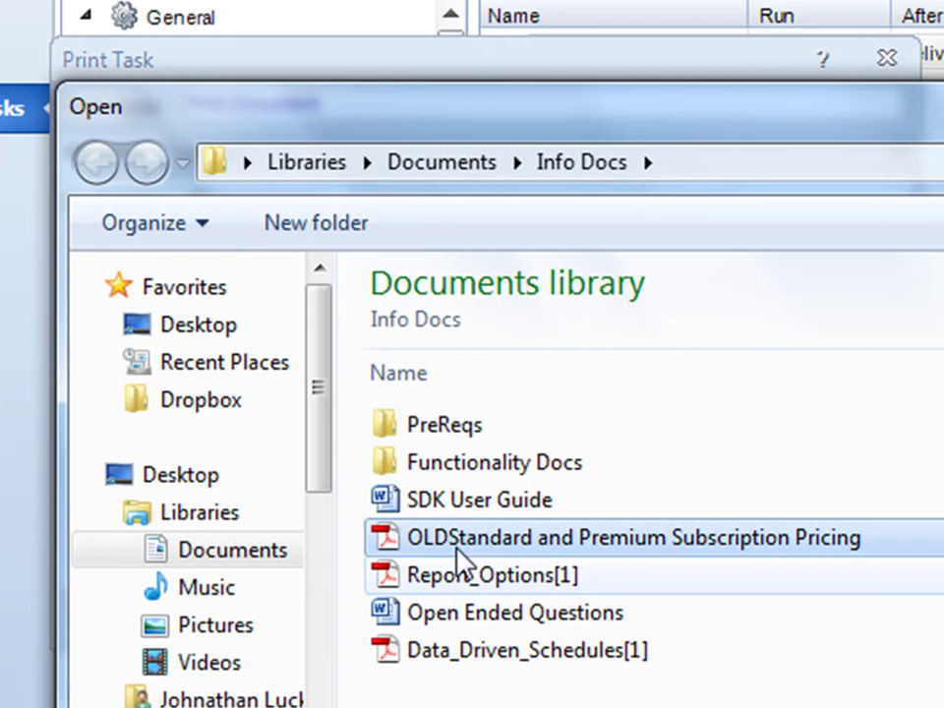
{"action": "left_click", "coordinate": [450, 505]}
{"action": "key", "text": "Return"}
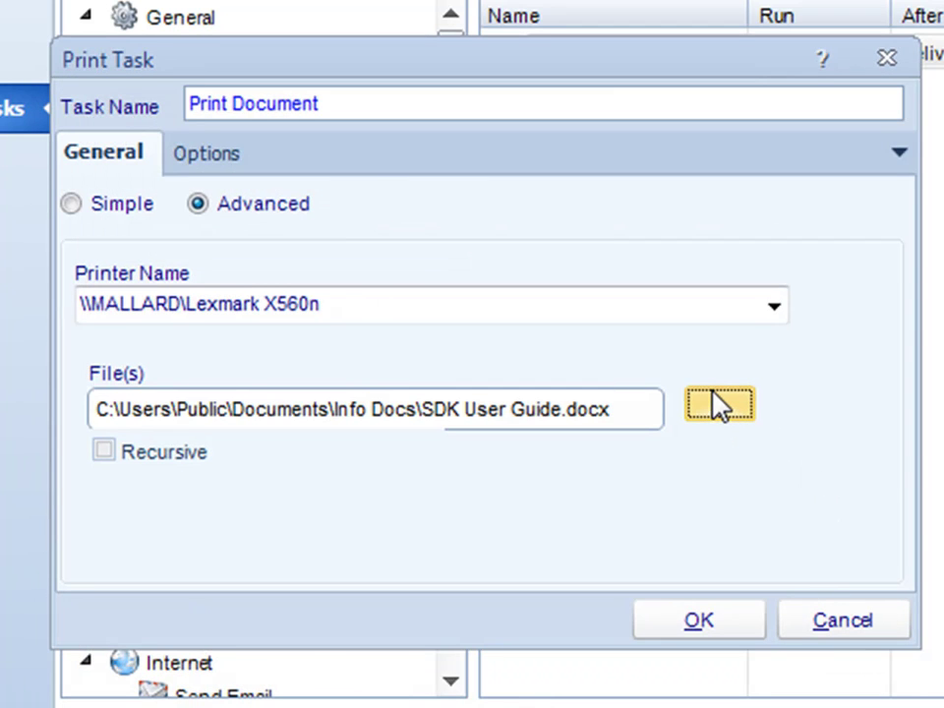
{"action": "left_click", "coordinate": [105, 451]}
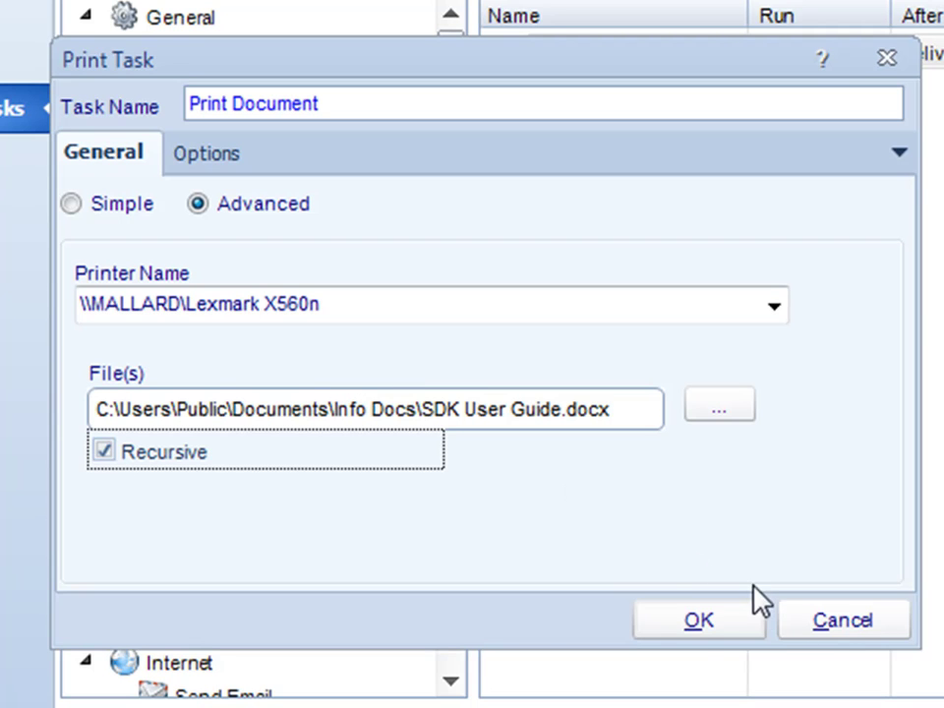
{"action": "left_click", "coordinate": [681, 620]}
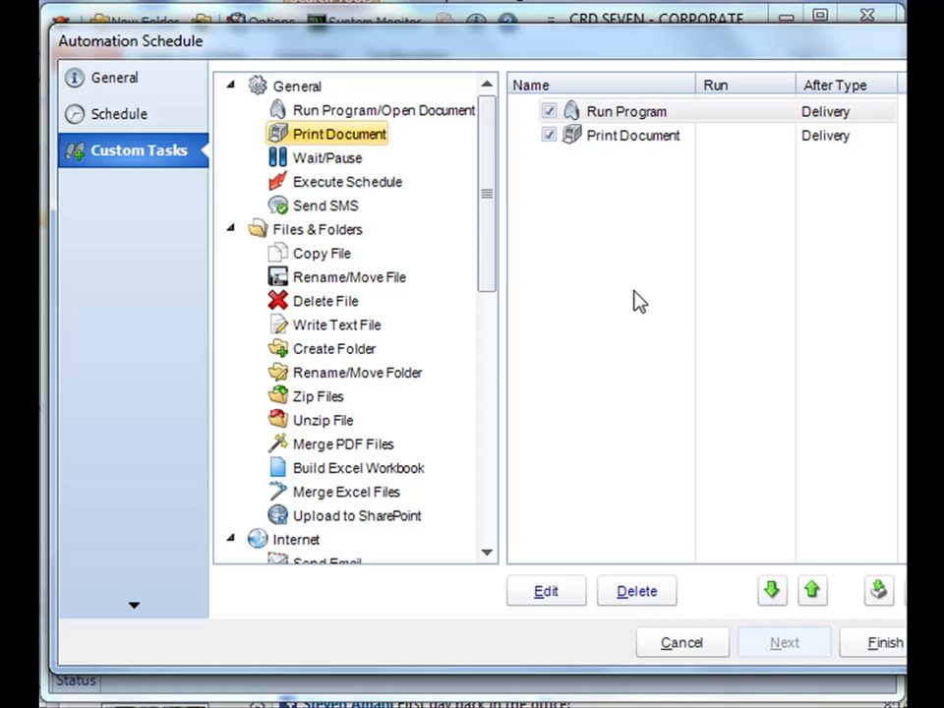
Move the Print Document task up and back down in the schedule's task order.
{"action": "left_click", "coordinate": [607, 118]}
{"action": "left_click", "coordinate": [612, 139]}
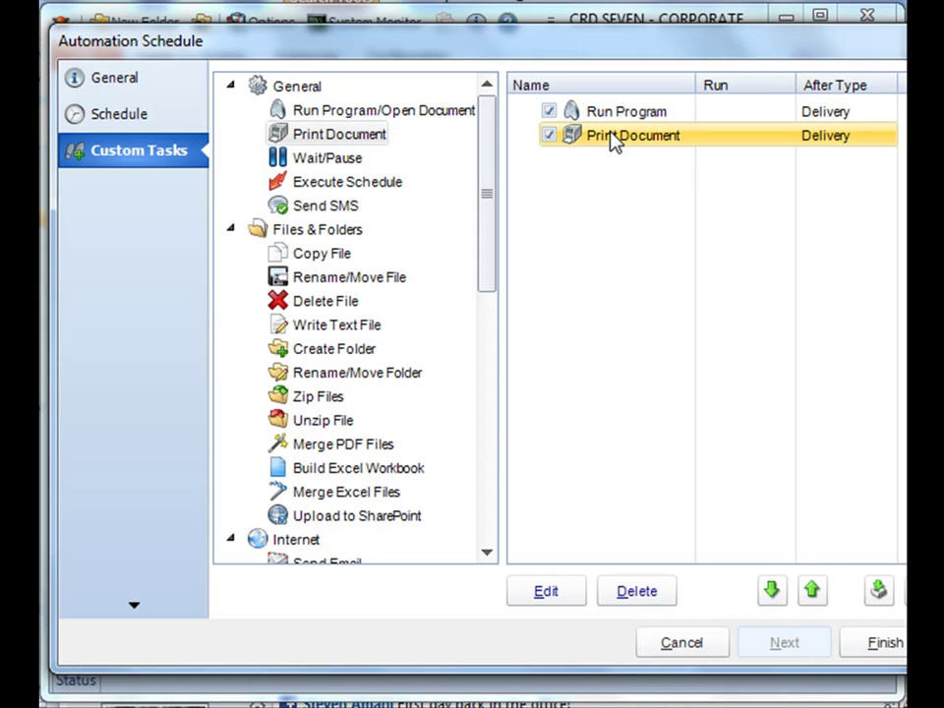
{"action": "left_click", "coordinate": [812, 591]}
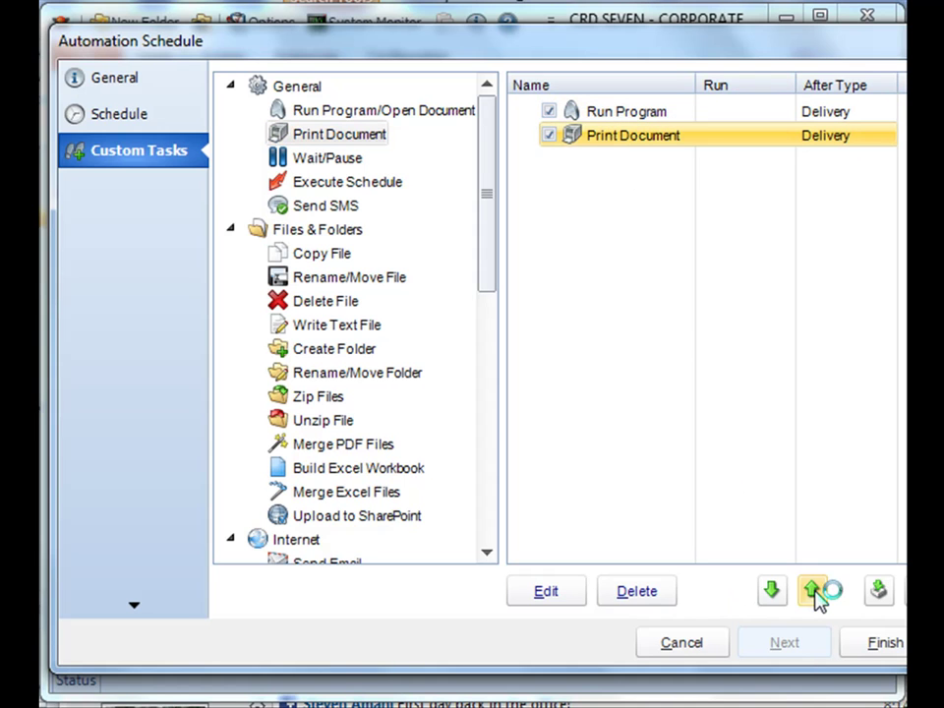
{"action": "left_click", "coordinate": [777, 591]}
{"action": "left_click", "coordinate": [812, 591]}
{"action": "left_click", "coordinate": [772, 591]}
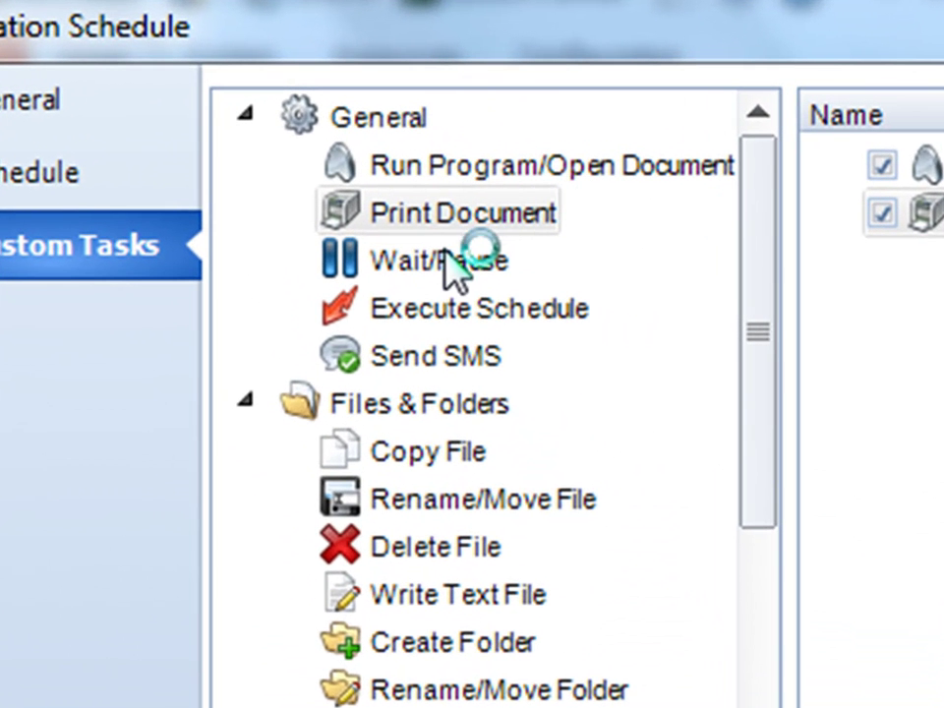
Add a Wait/Pause task named "Wait one Minute" with a pause interval of 60 seconds.
{"action": "left_click", "coordinate": [429, 280]}
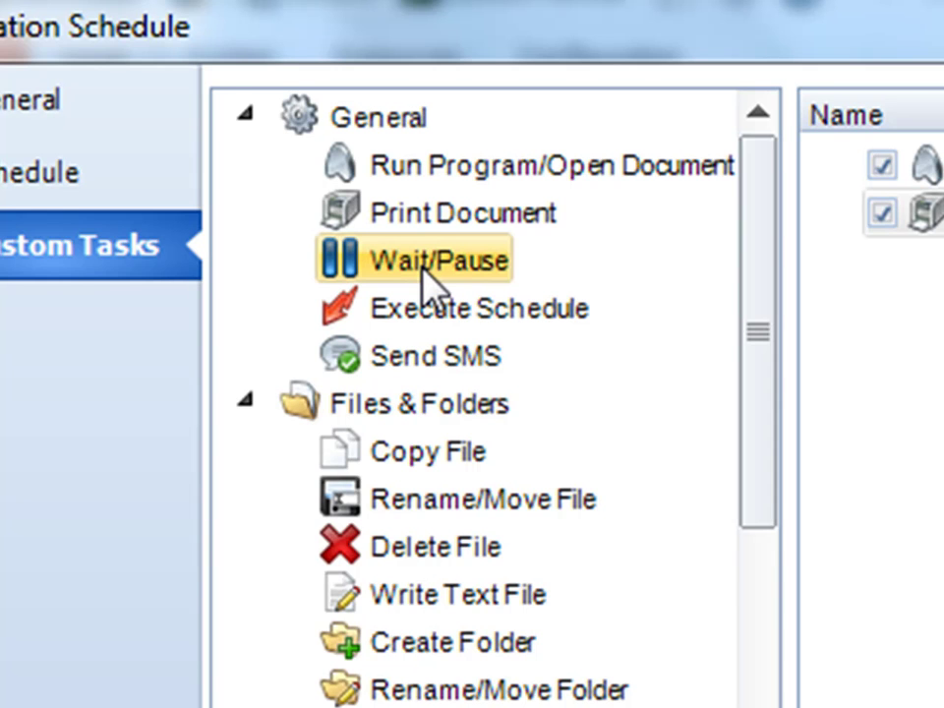
{"action": "left_click_drag", "start_coordinate": [421, 265], "coordinate": [943, 434]}
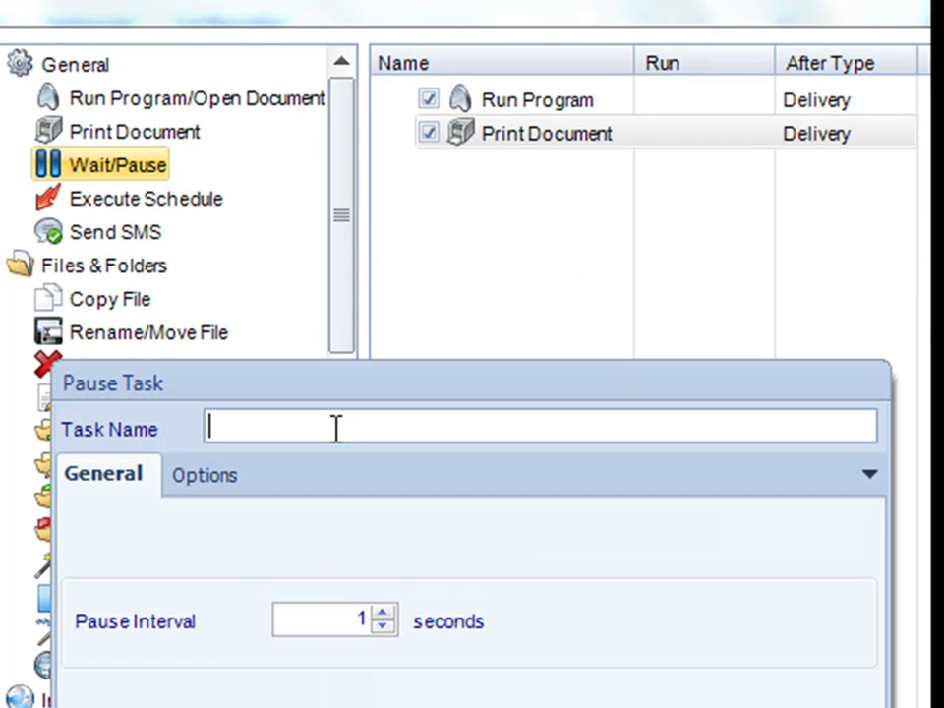
{"action": "left_click", "coordinate": [336, 428]}
{"action": "type", "text": "Wait"}
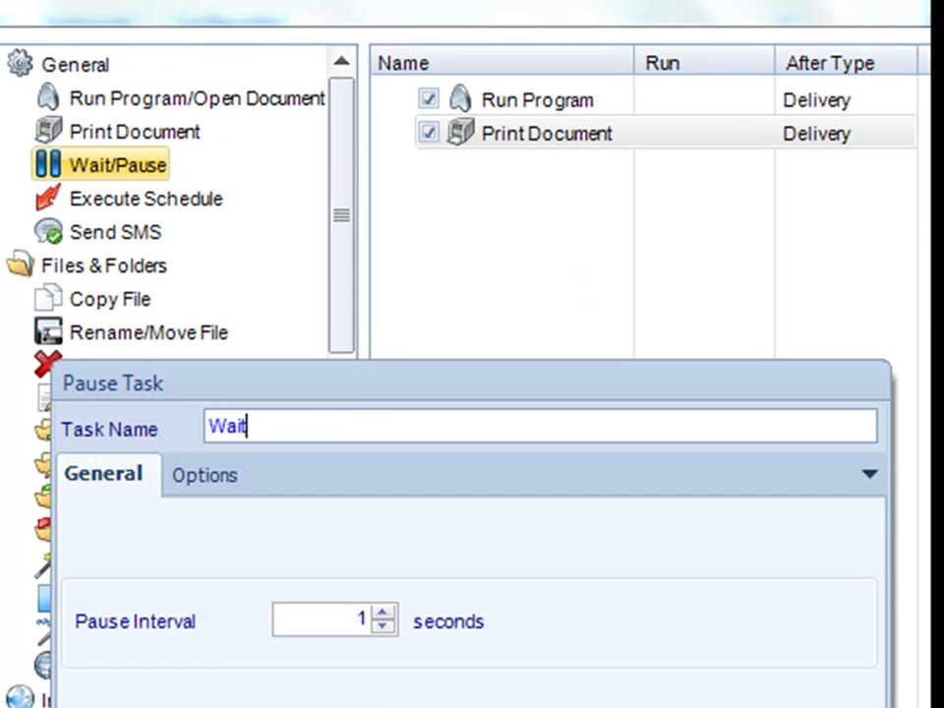
{"action": "type", "text": " one Minute"}
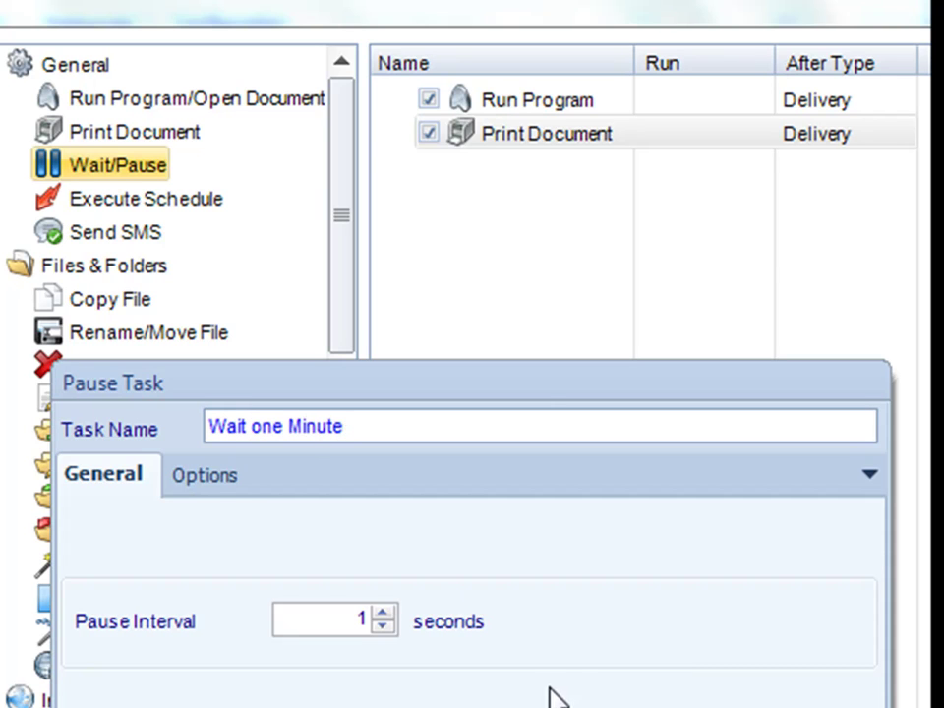
{"action": "double_click", "coordinate": [354, 619]}
{"action": "type", "text": "60"}
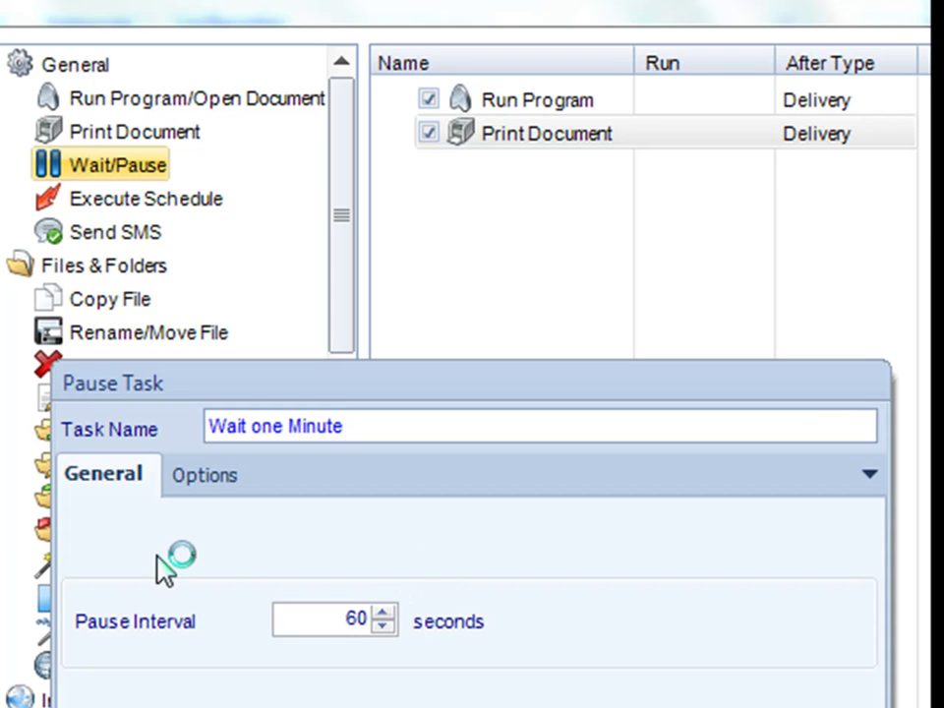
{"action": "left_click", "coordinate": [228, 483]}
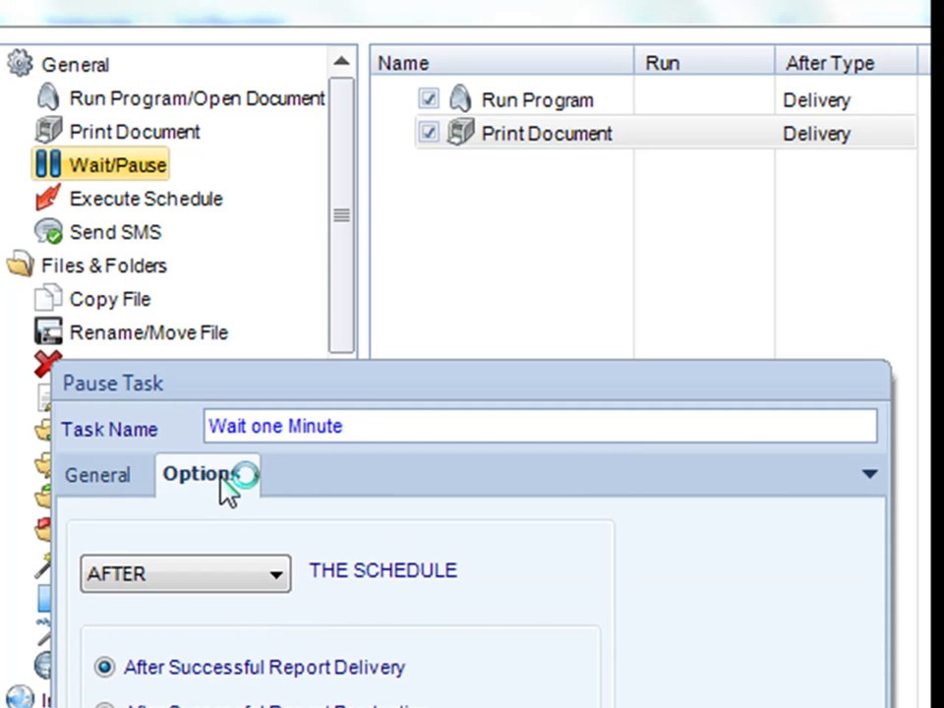
{"action": "left_click", "coordinate": [133, 482]}
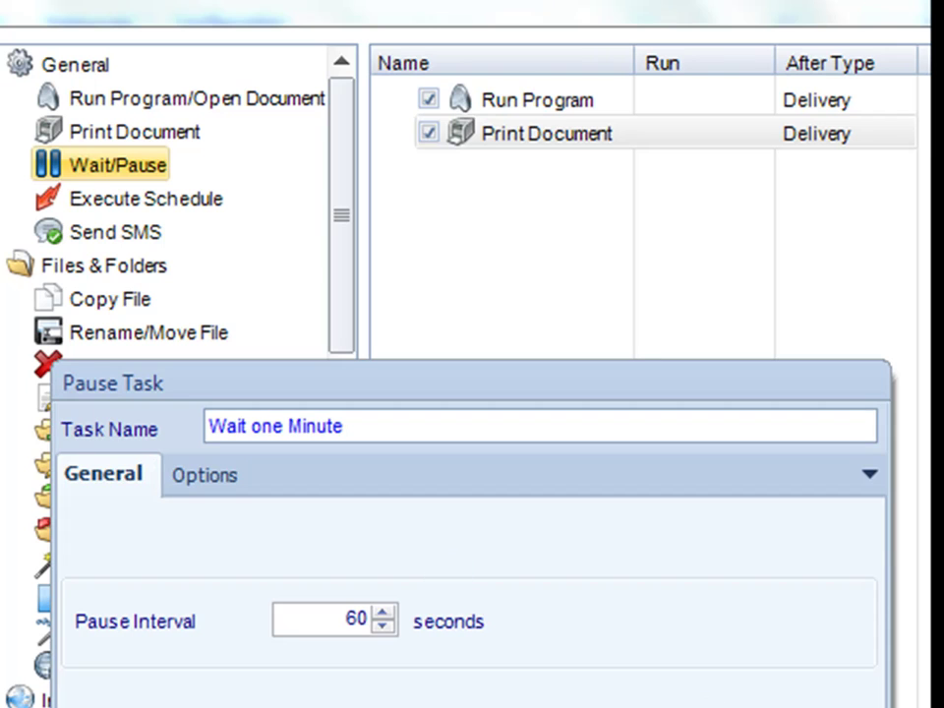
{"action": "key", "text": "Return"}
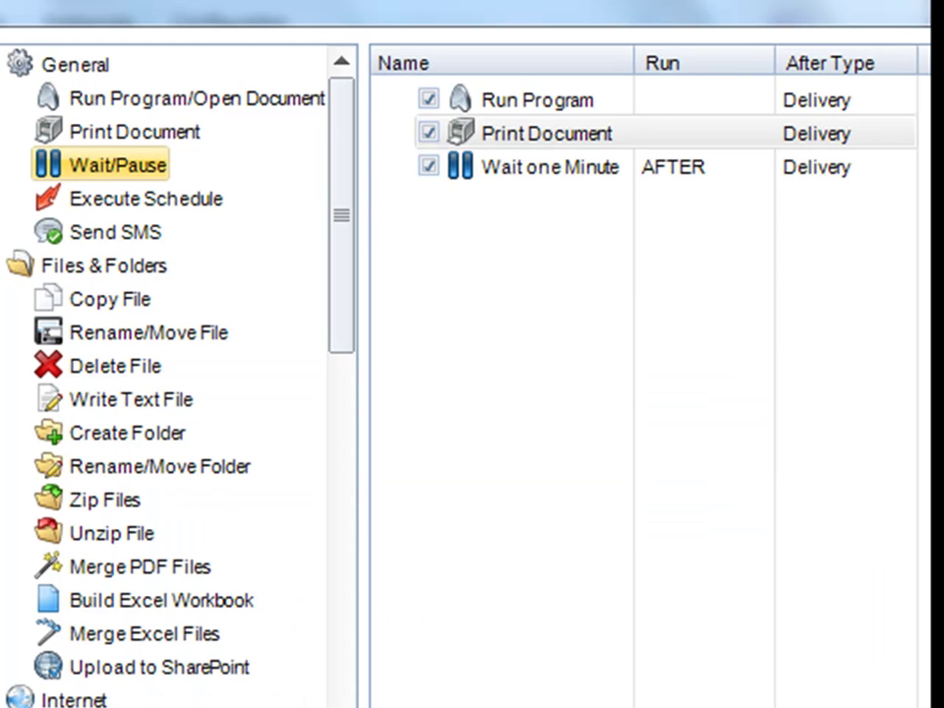
Move the Wait one Minute task above Print Document in the schedule's task order.
{"action": "left_click", "coordinate": [503, 169]}
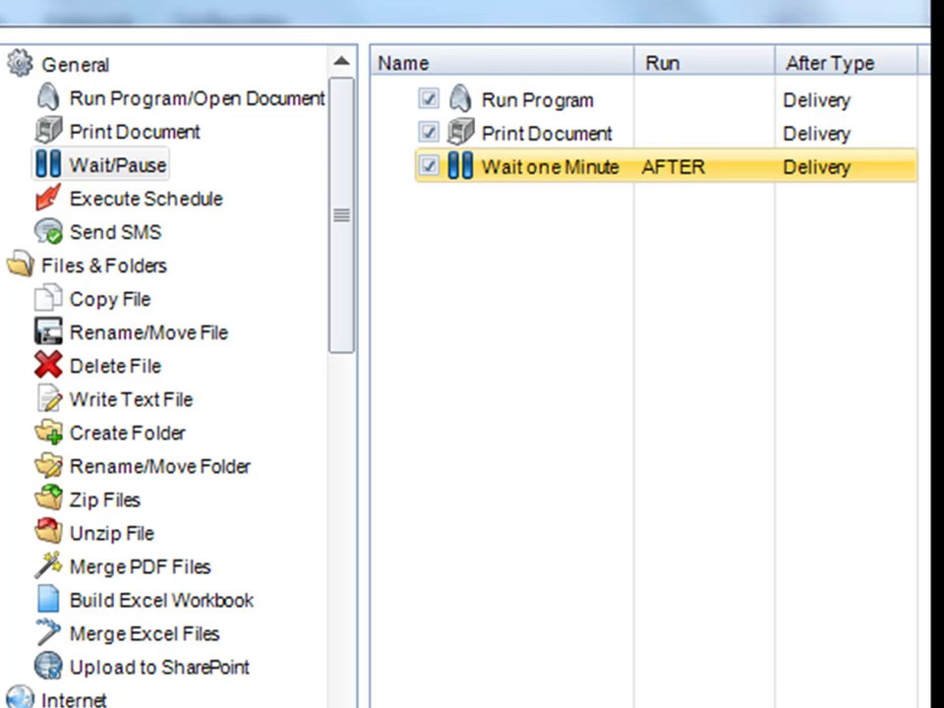
{"action": "key", "text": "ctrl+Up"}
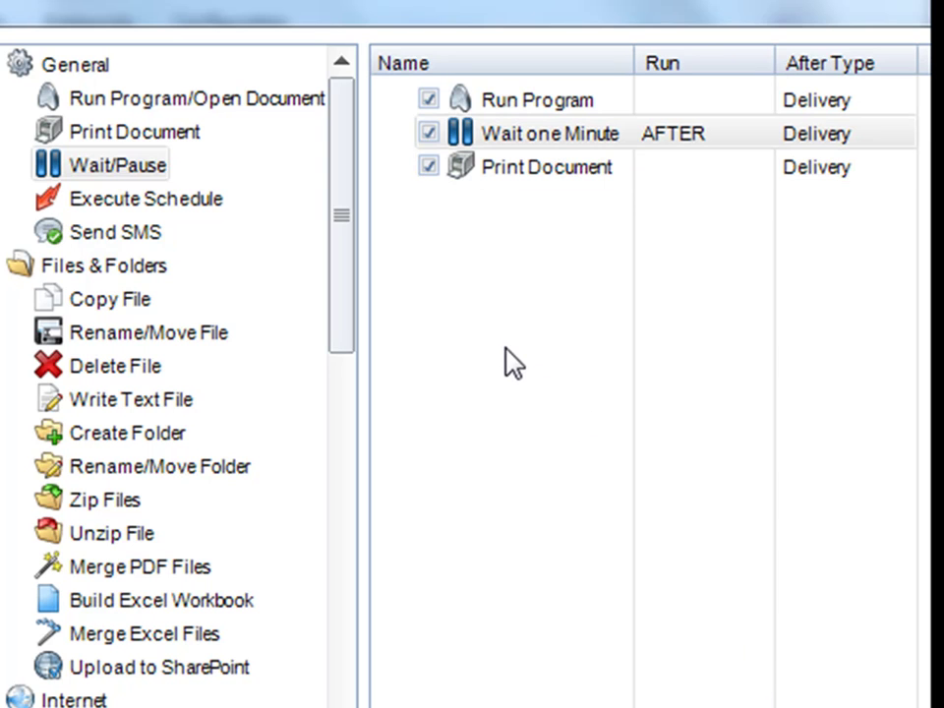
{"action": "left_click", "coordinate": [508, 356]}
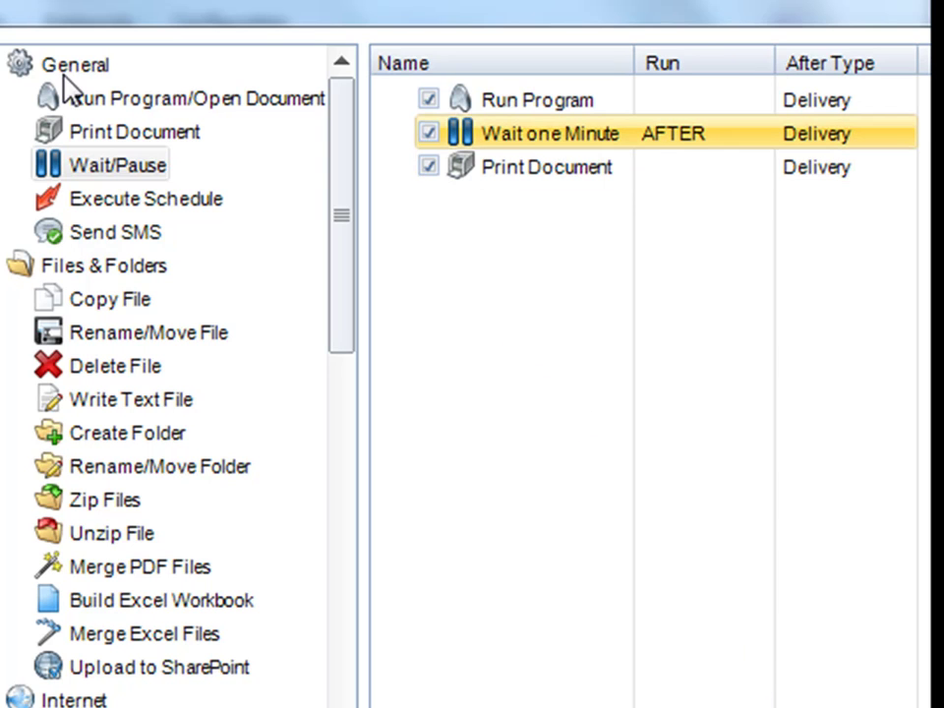
Add an Execute Schedule task named "Execute sched" that runs Advanced Busting from the Custom folder.
{"action": "left_click", "coordinate": [149, 200]}
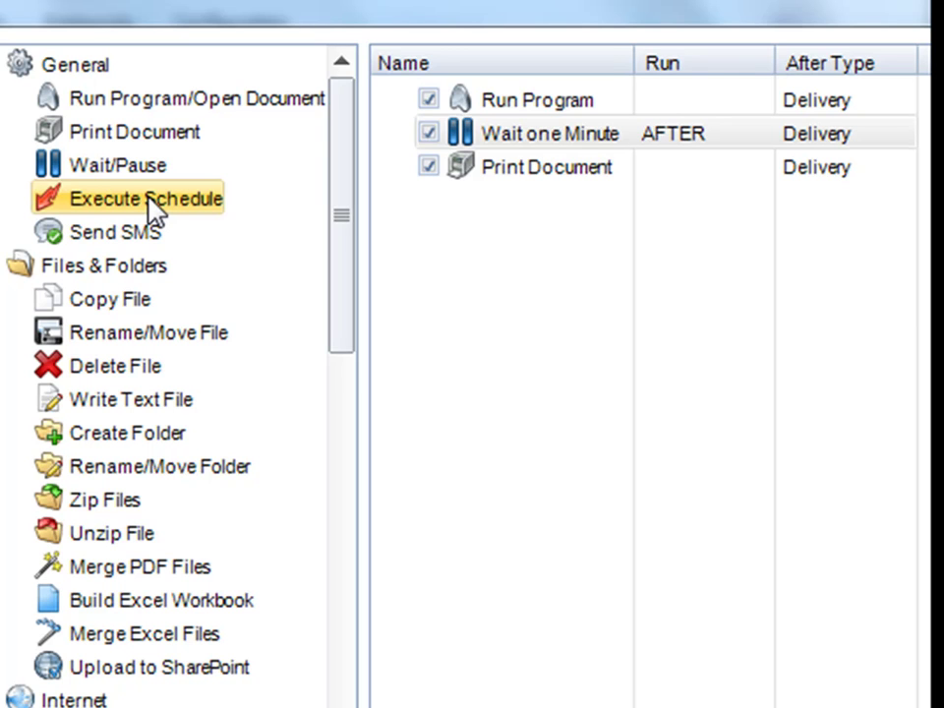
{"action": "double_click", "coordinate": [149, 197]}
{"action": "left_click_drag", "start_coordinate": [152, 208], "coordinate": [521, 271]}
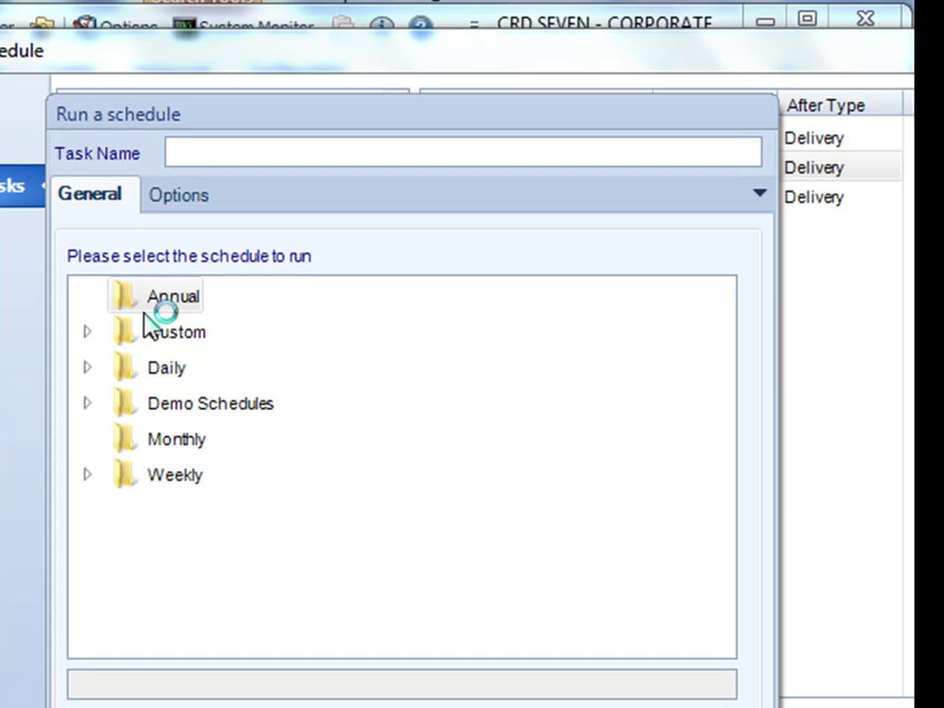
{"action": "left_click", "coordinate": [191, 157]}
{"action": "type", "text": "Execute sched"}
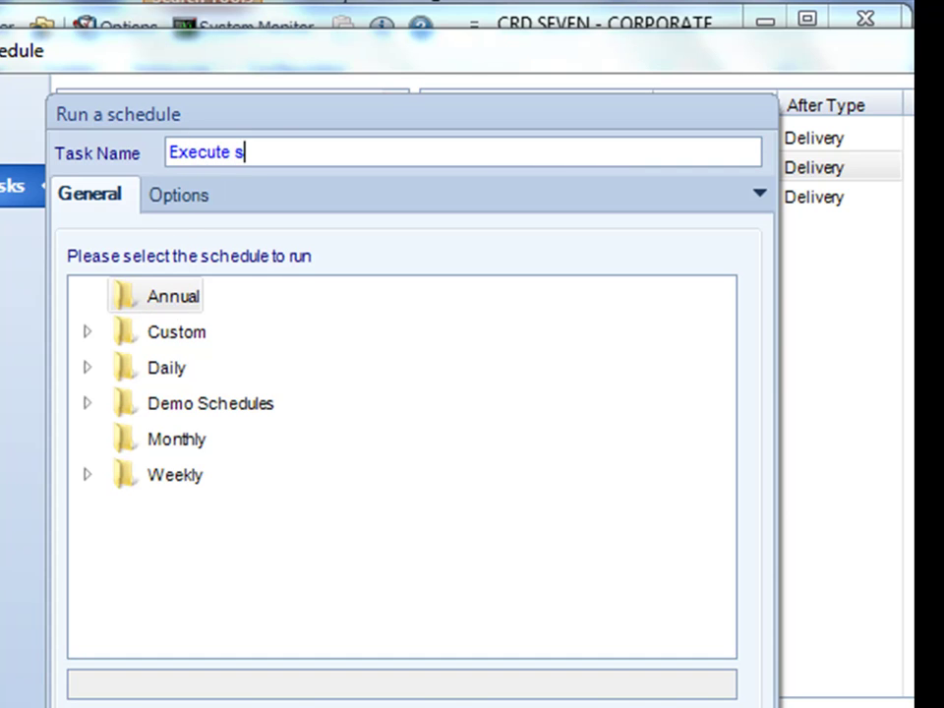
{"action": "left_click", "coordinate": [158, 307]}
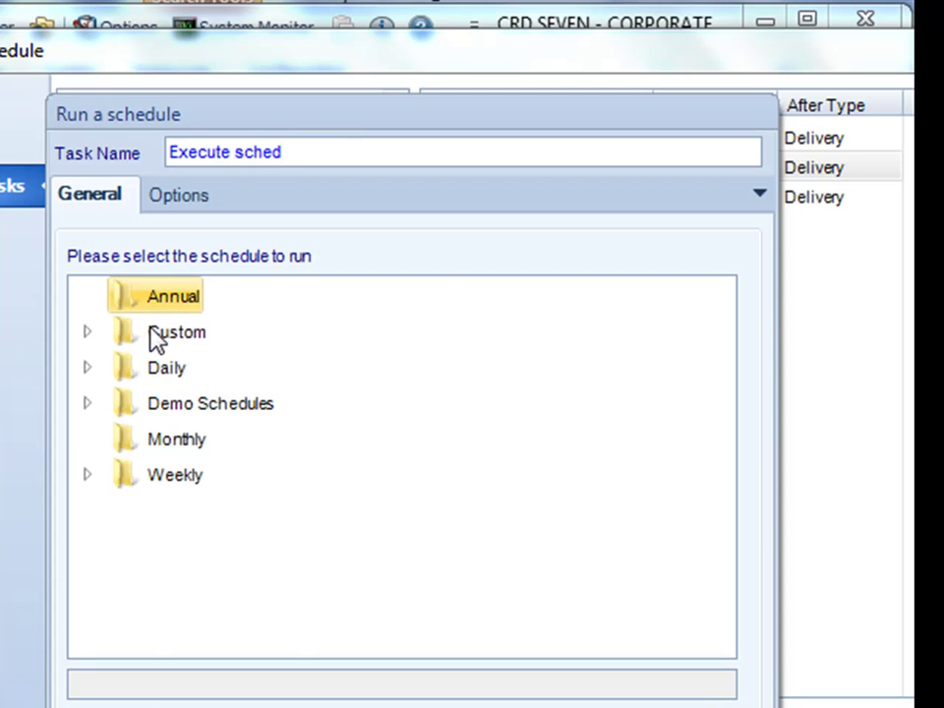
{"action": "double_click", "coordinate": [155, 331]}
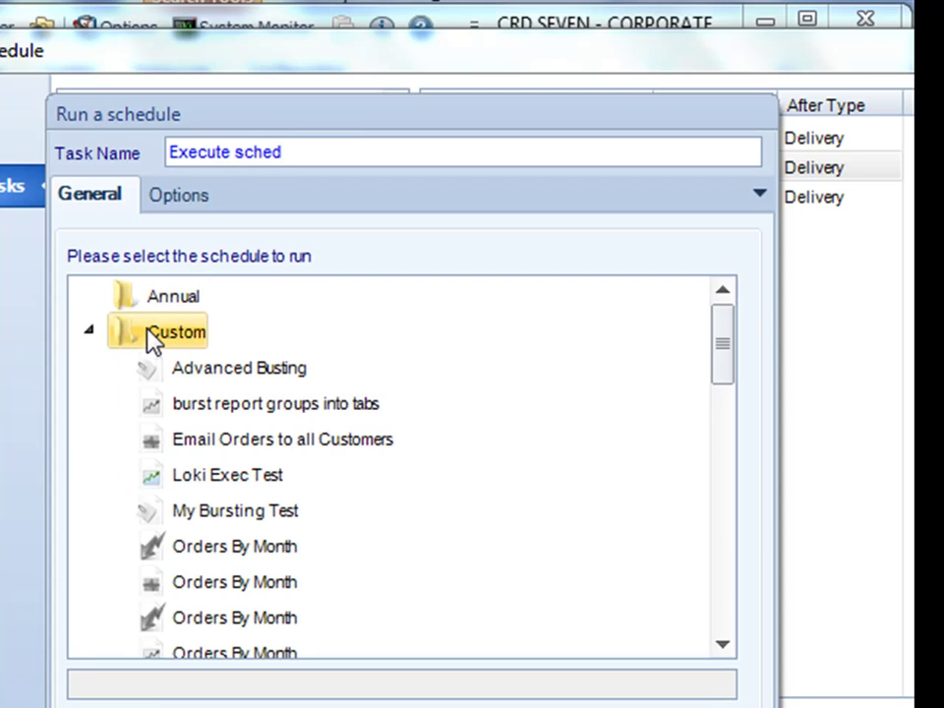
{"action": "left_click", "coordinate": [276, 375]}
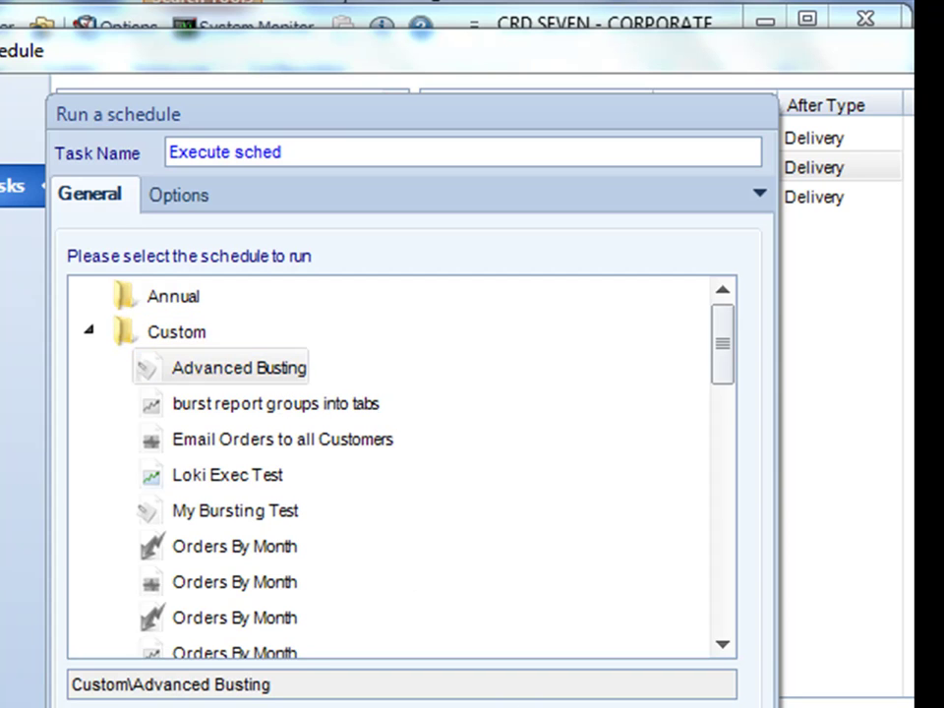
{"action": "key", "text": "Return"}
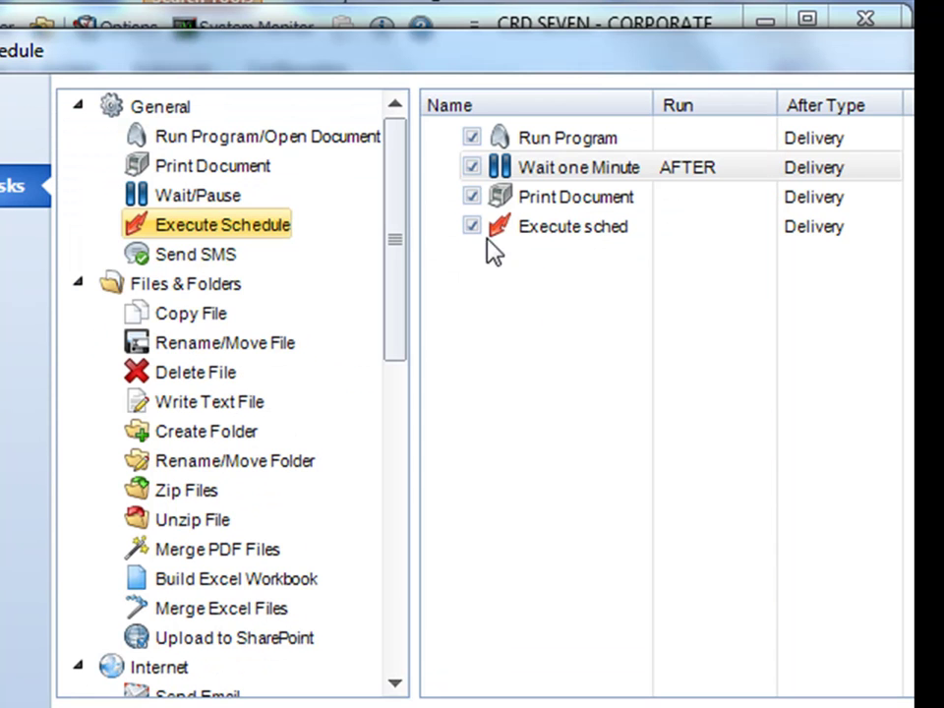
{"action": "left_click", "coordinate": [546, 234]}
Create a Send SMS task named "Send Text" and pick the listed contact as the message recipient.
{"action": "left_click_drag", "start_coordinate": [180, 254], "coordinate": [266, 272]}
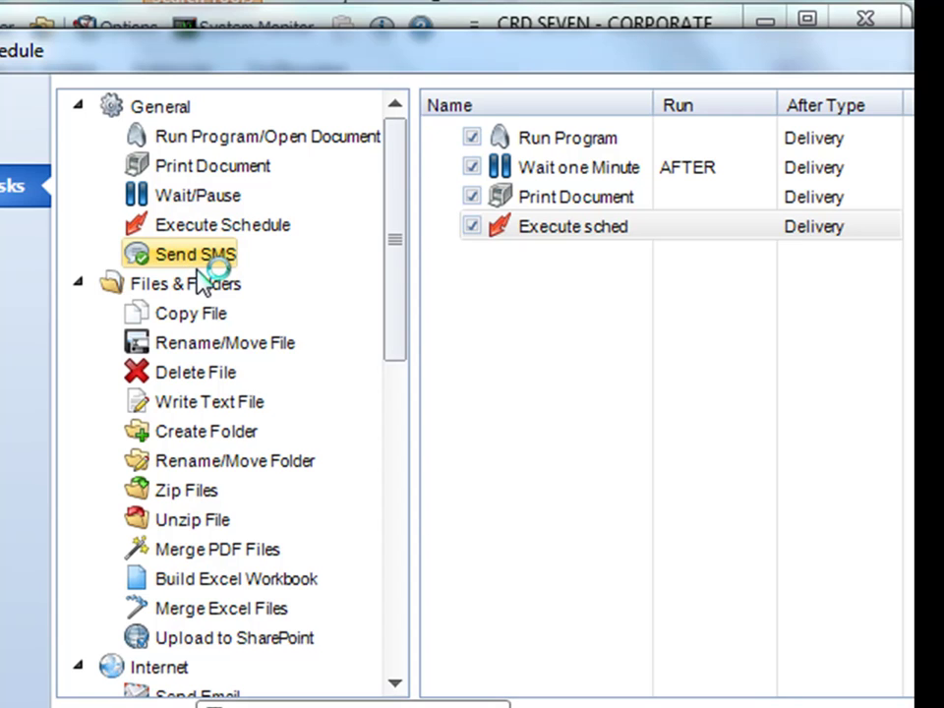
{"action": "left_click_drag", "start_coordinate": [162, 257], "coordinate": [415, 127]}
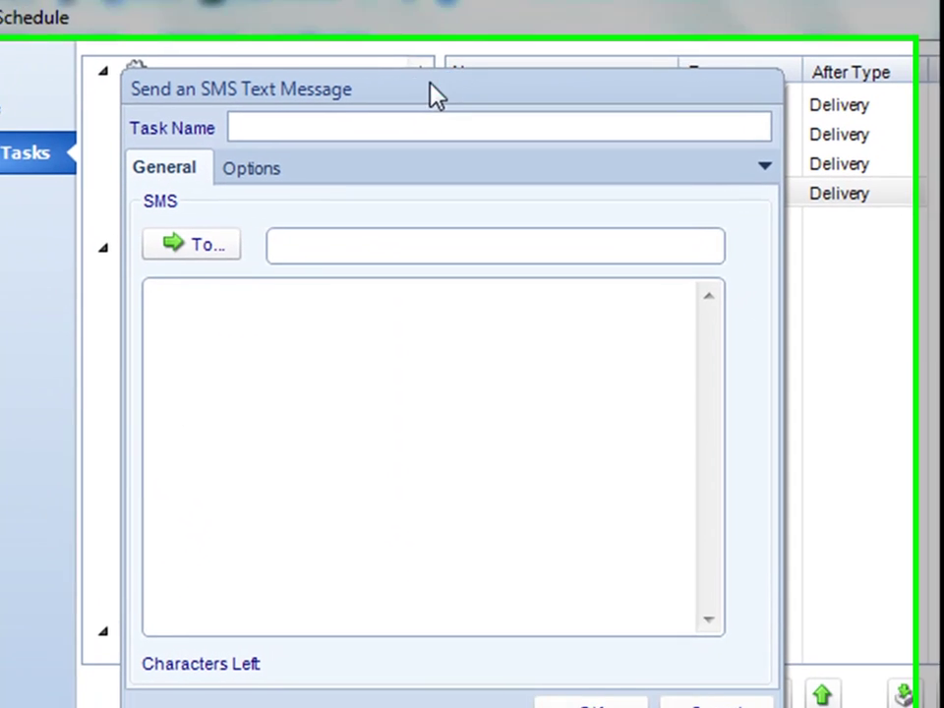
{"action": "left_click", "coordinate": [348, 132]}
{"action": "type", "text": "Send Text"}
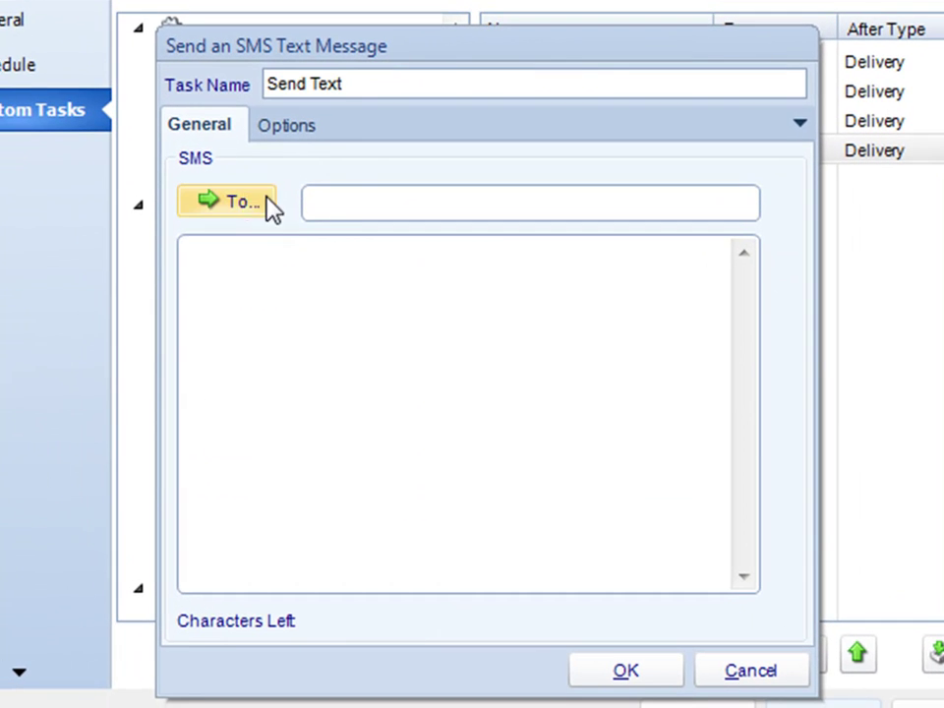
{"action": "left_click", "coordinate": [341, 205]}
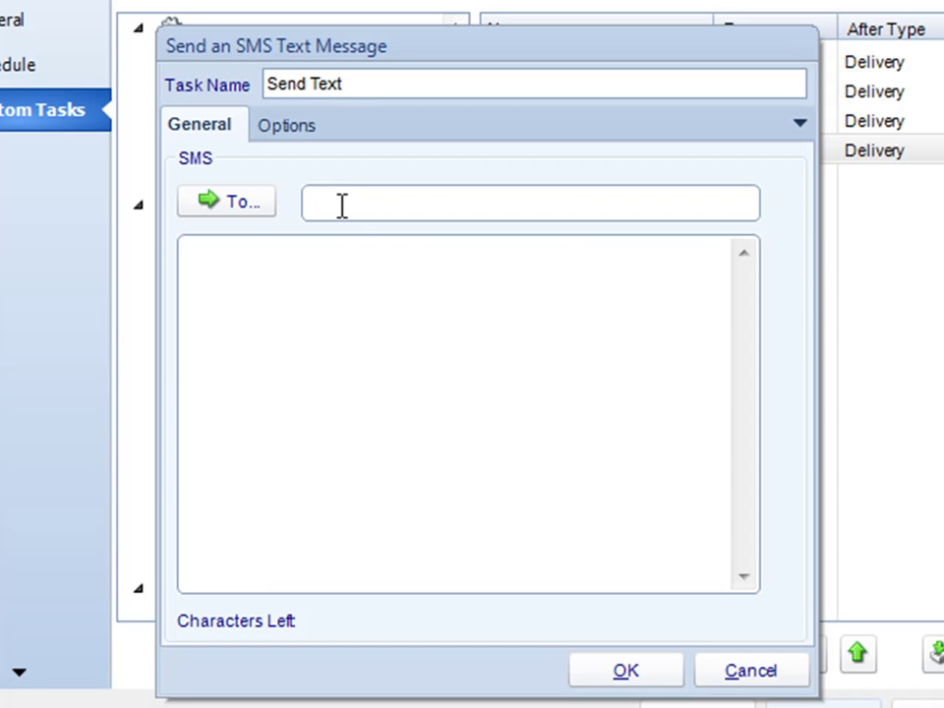
{"action": "left_click", "coordinate": [246, 202]}
{"action": "left_click", "coordinate": [338, 301]}
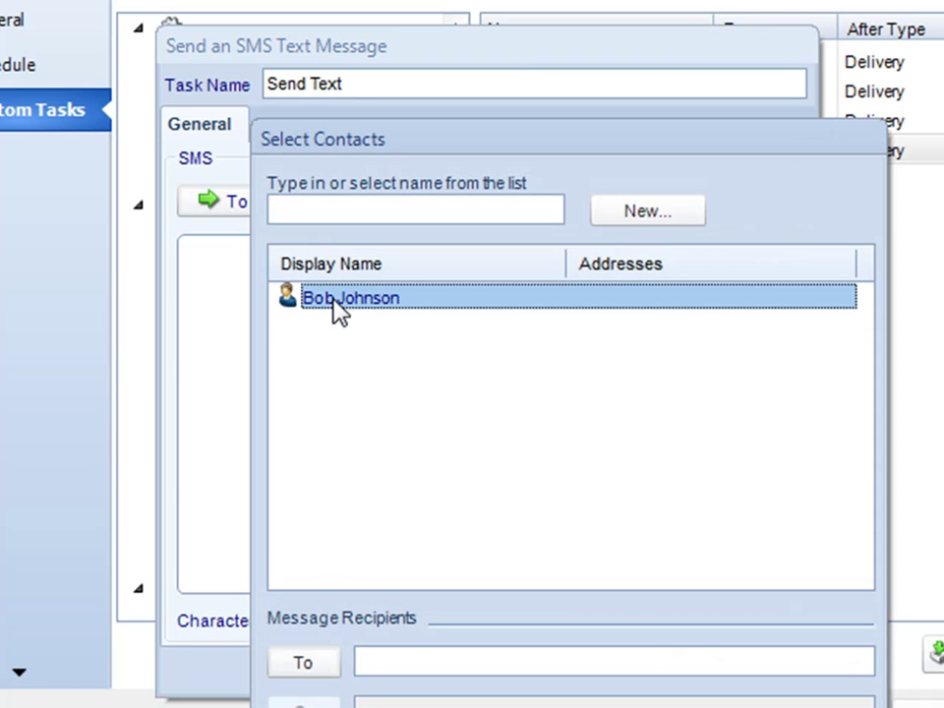
{"action": "left_click_drag", "start_coordinate": [419, 139], "coordinate": [357, 6]}
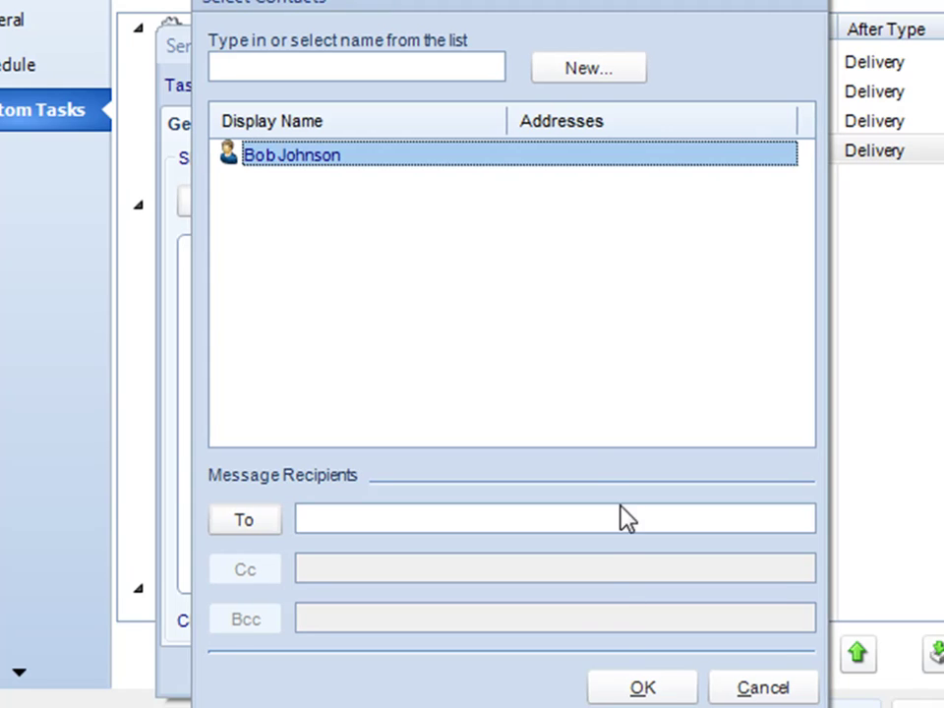
{"action": "left_click", "coordinate": [637, 688]}
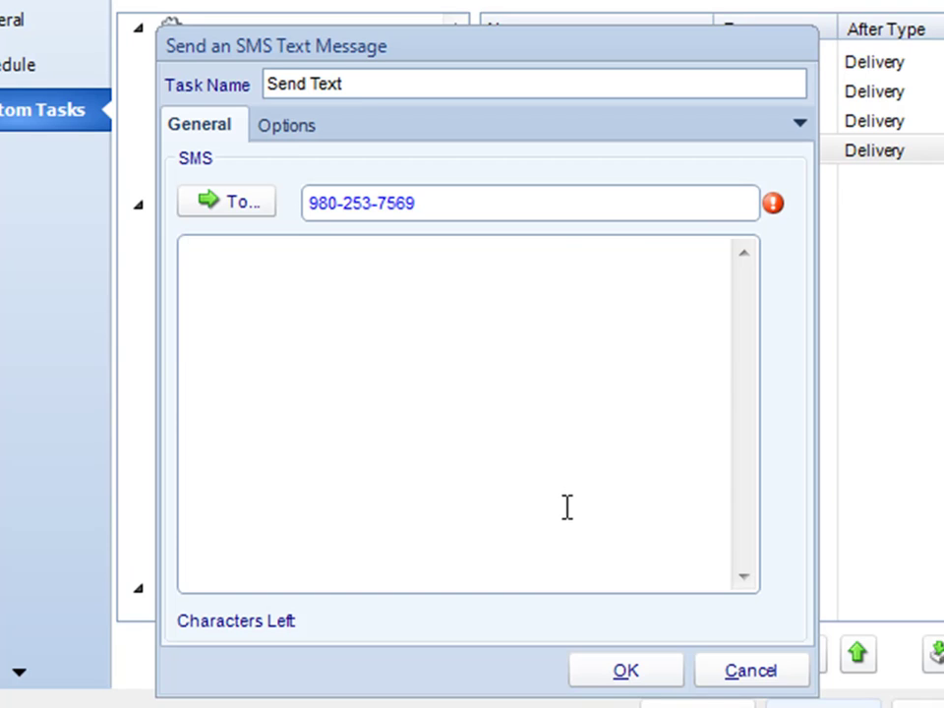
Enter "Hello this is a test" as the SMS message and save the Send Text task.
{"action": "type", "text": "Hello"}
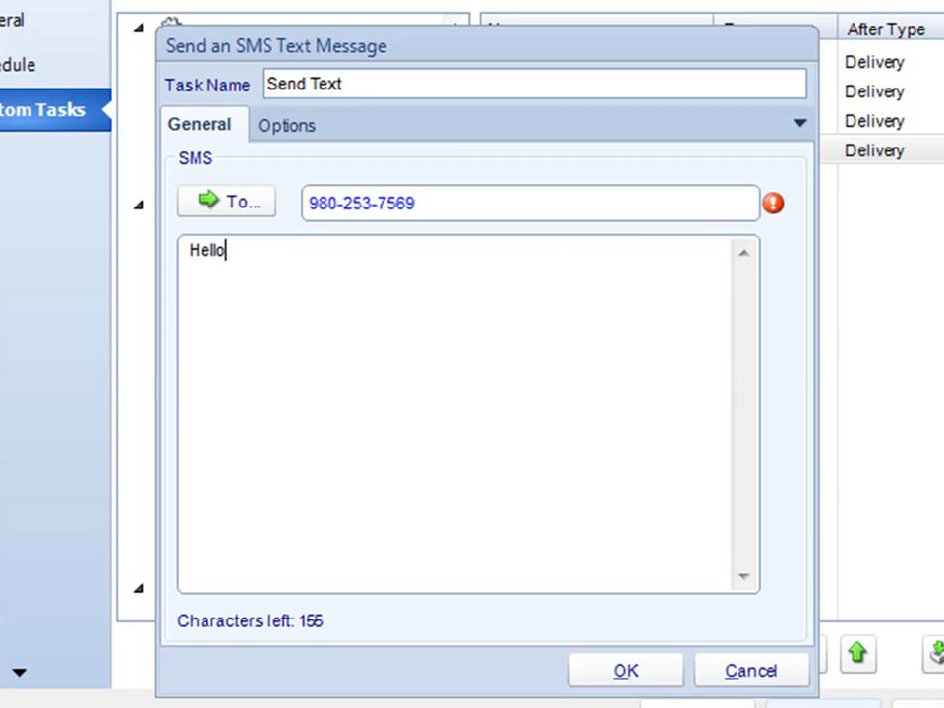
{"action": "type", "text": " this is a test"}
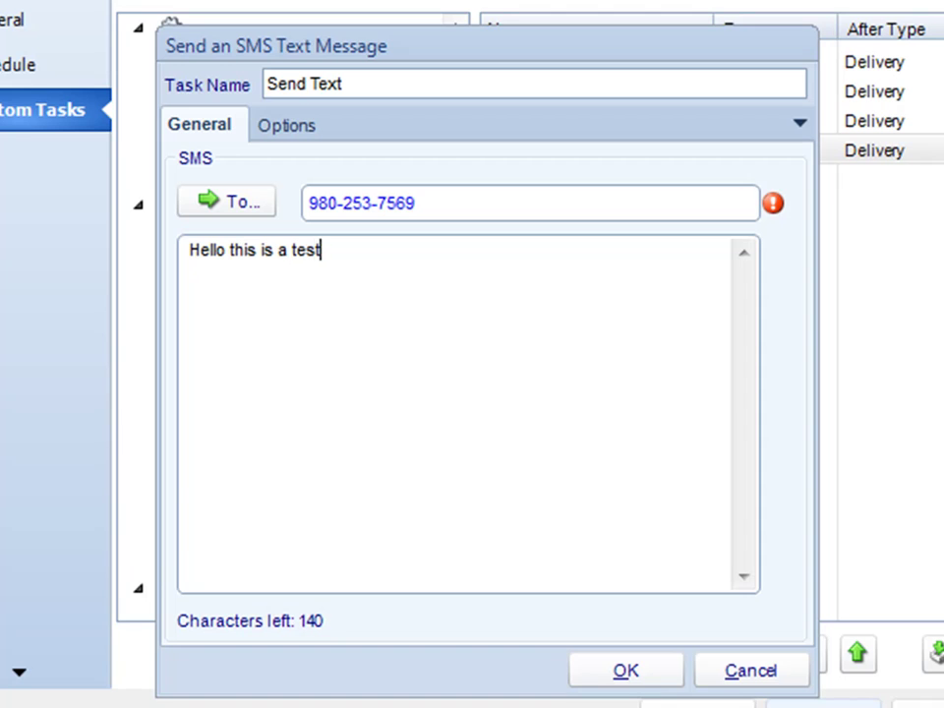
{"action": "left_click", "coordinate": [626, 672]}
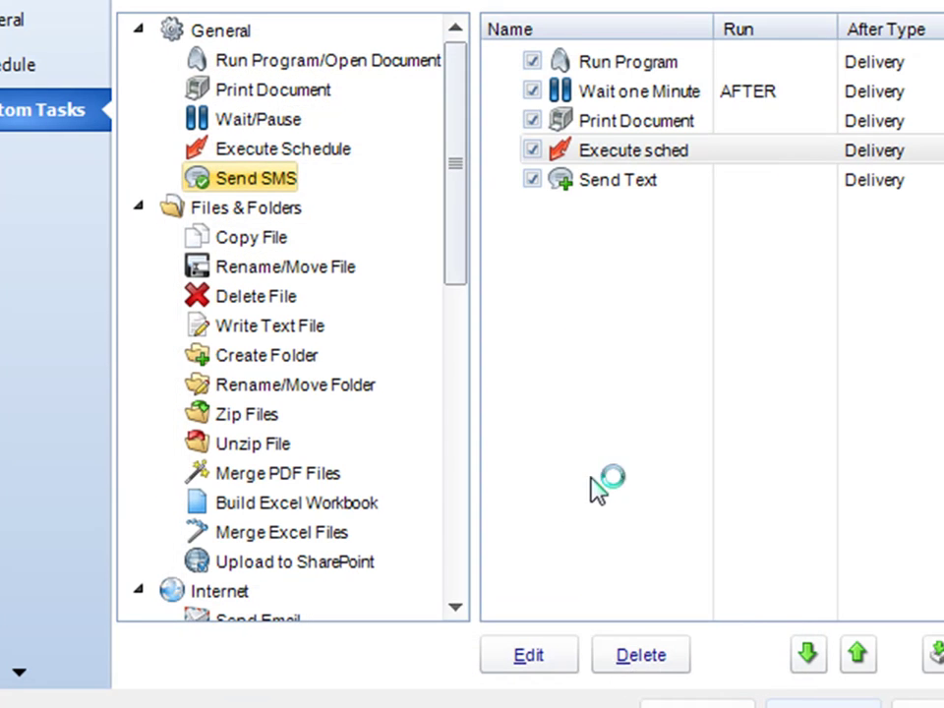
{"action": "left_click", "coordinate": [623, 187]}
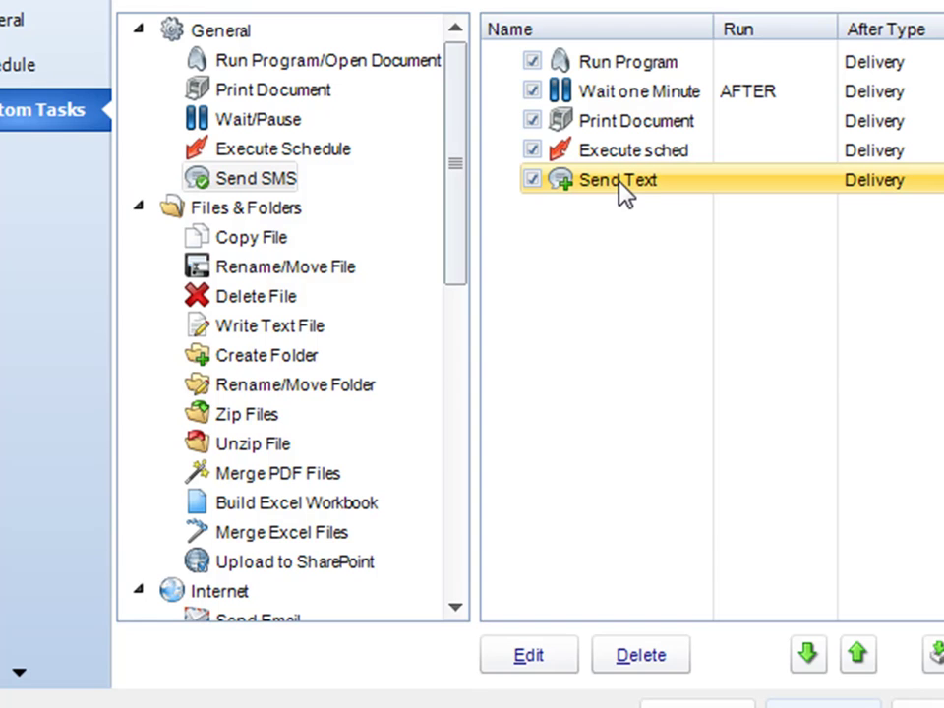
Collapse the General group in the list of available custom tasks.
{"action": "scroll", "coordinate": [457, 98], "scroll_direction": "down", "scroll_amount": 1}
{"action": "left_click_drag", "start_coordinate": [457, 98], "coordinate": [450, 167]}
{"action": "left_click", "coordinate": [254, 55]}
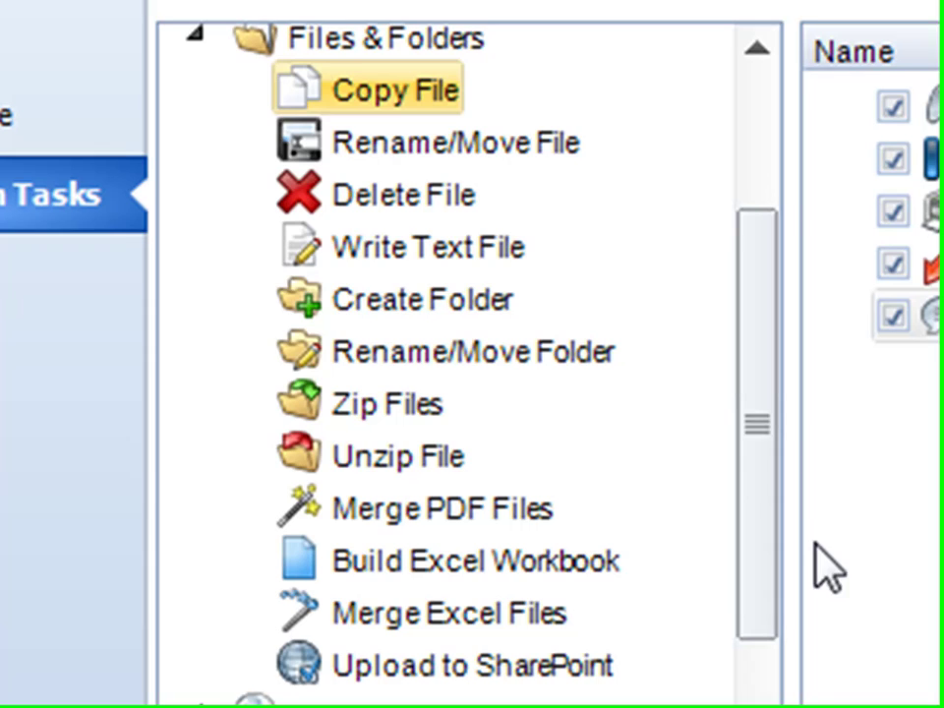
{"action": "left_click_drag", "start_coordinate": [754, 474], "coordinate": [717, 126]}
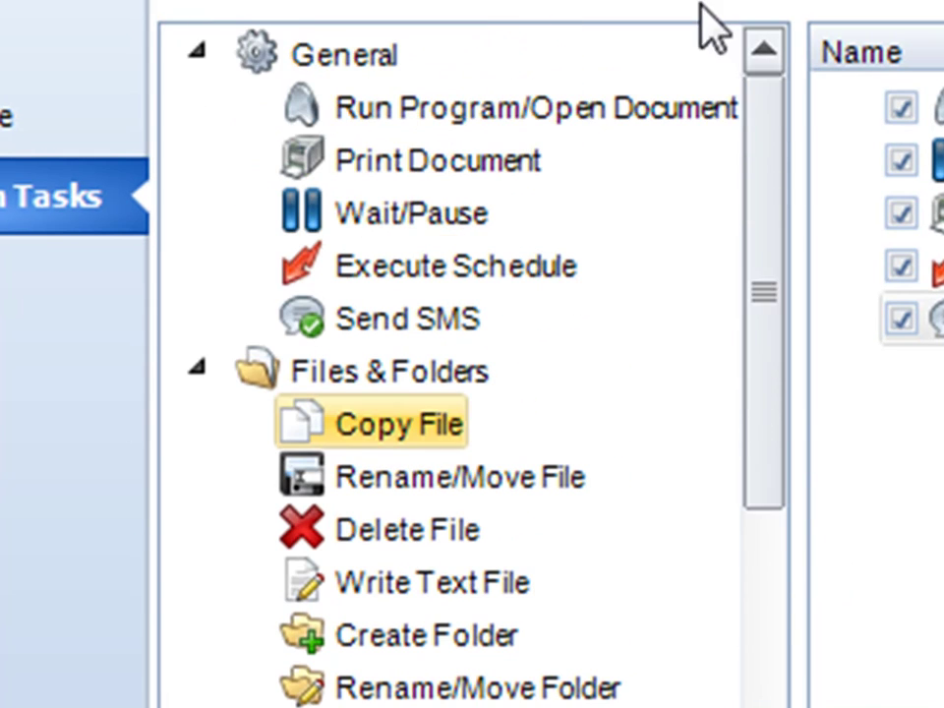
{"action": "left_click", "coordinate": [197, 51]}
Add a Copy File task named "Copy File" and choose Report_Options[1].pdf from Info Docs as the file to copy.
{"action": "left_click", "coordinate": [324, 165]}
{"action": "left_click_drag", "start_coordinate": [308, 177], "coordinate": [339, 185]}
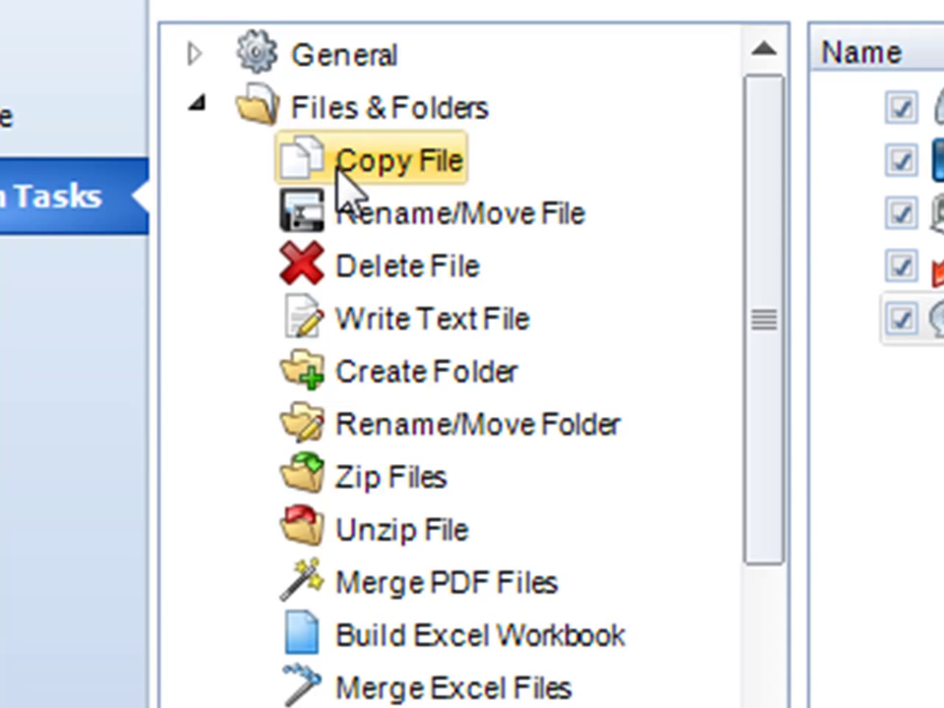
{"action": "left_click_drag", "start_coordinate": [337, 172], "coordinate": [573, 267]}
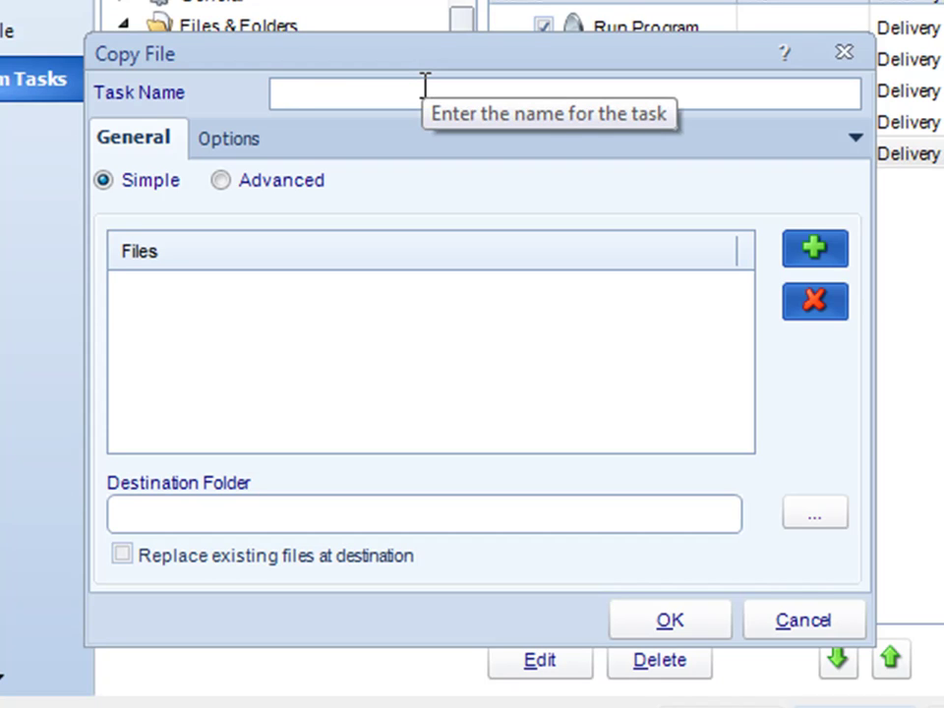
{"action": "type", "text": "Copy File"}
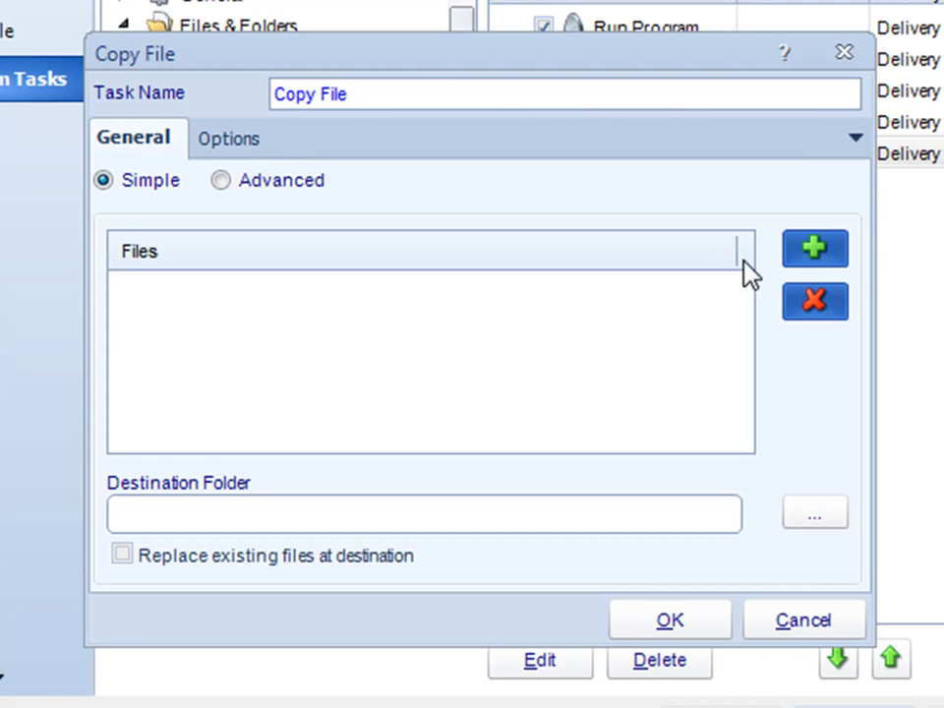
{"action": "left_click", "coordinate": [804, 259]}
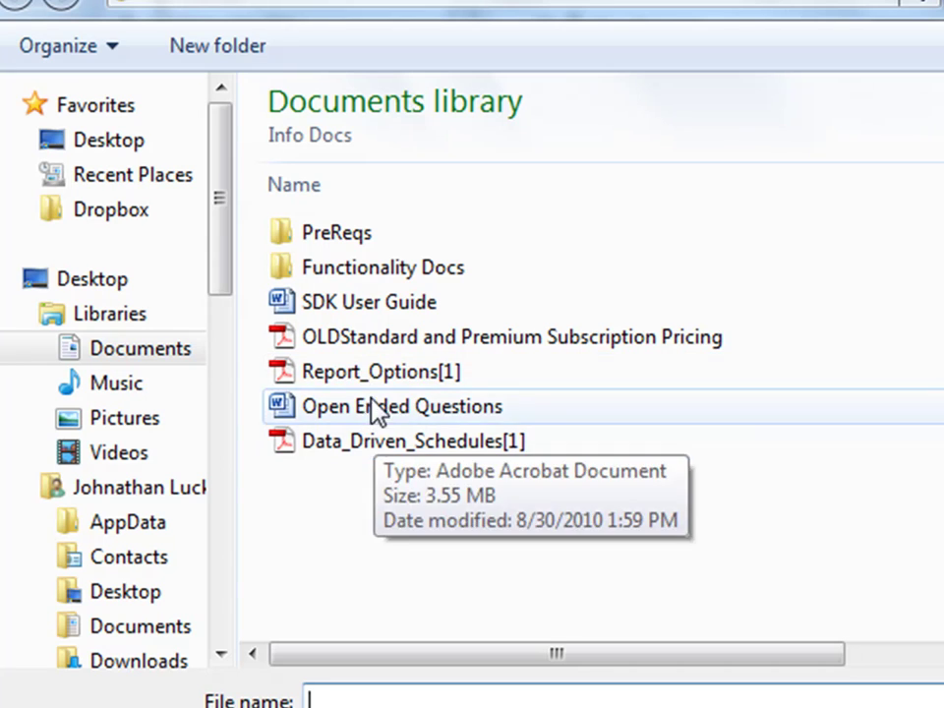
{"action": "double_click", "coordinate": [352, 377]}
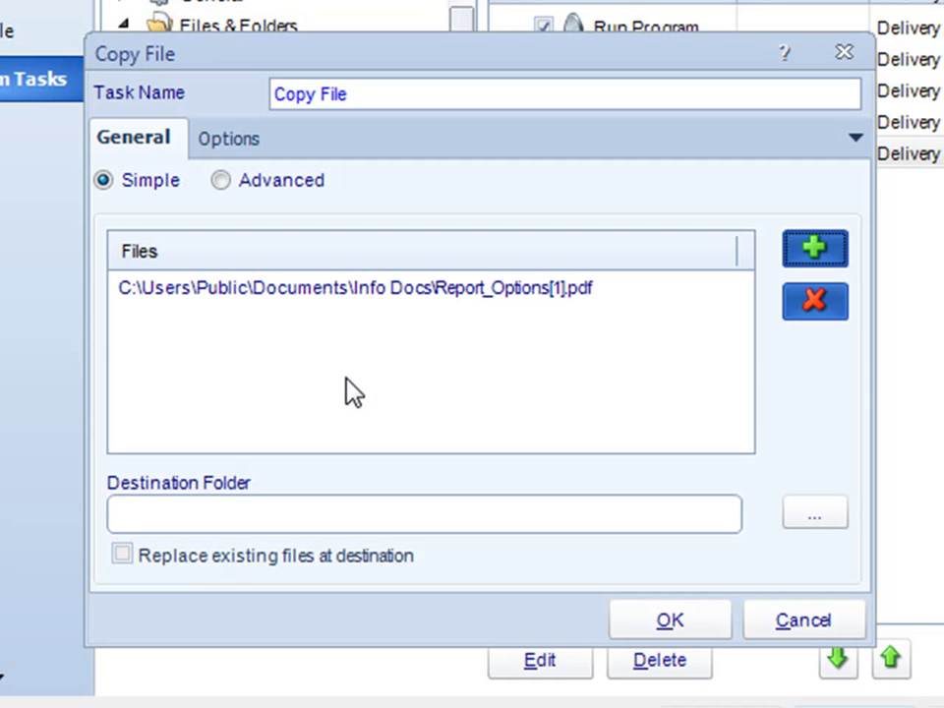
Set the Copy File task's destination folder to the Desktop and save the task.
{"action": "left_click", "coordinate": [299, 516]}
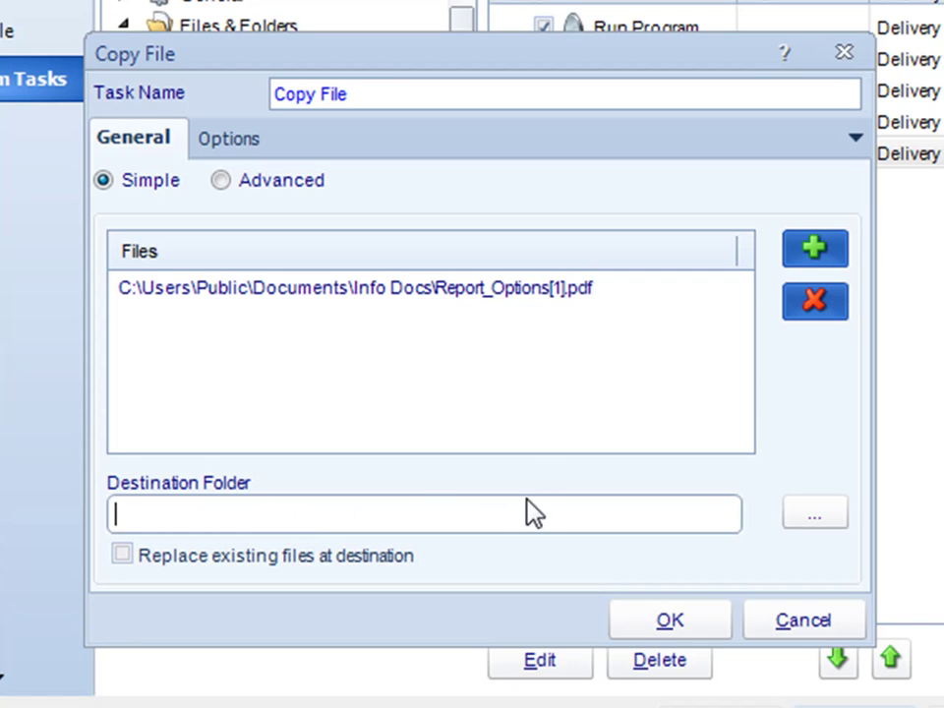
{"action": "left_click", "coordinate": [814, 511]}
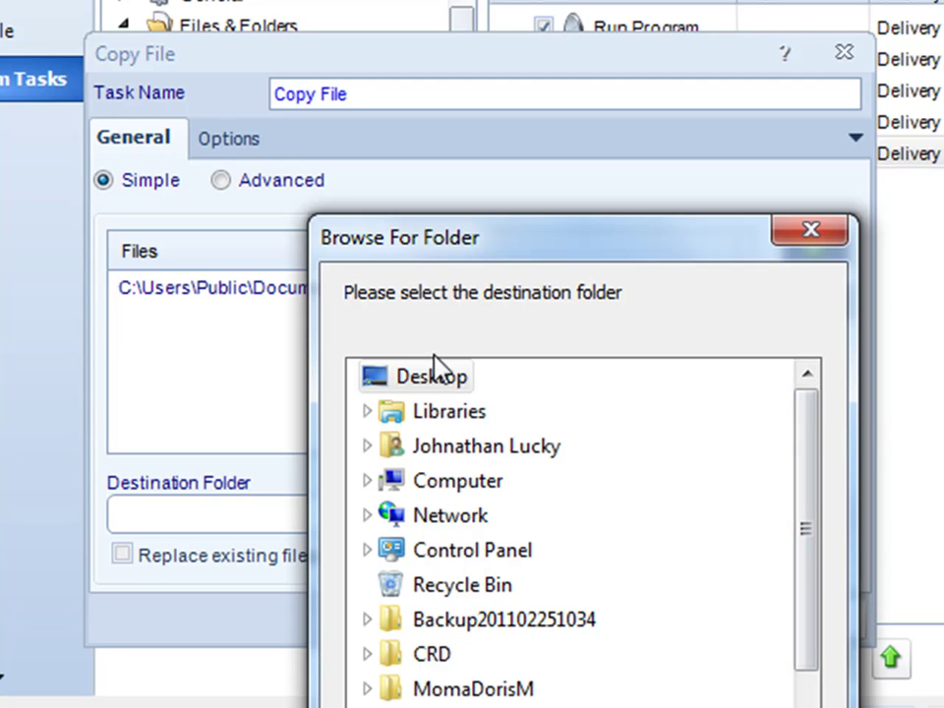
{"action": "key", "text": "Return"}
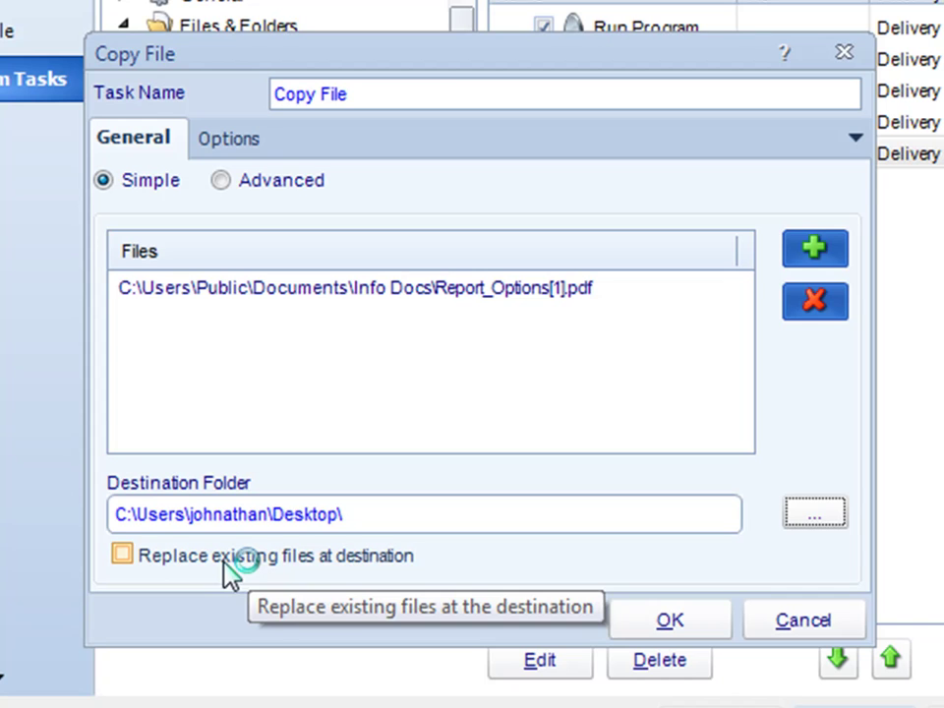
{"action": "left_click", "coordinate": [660, 627]}
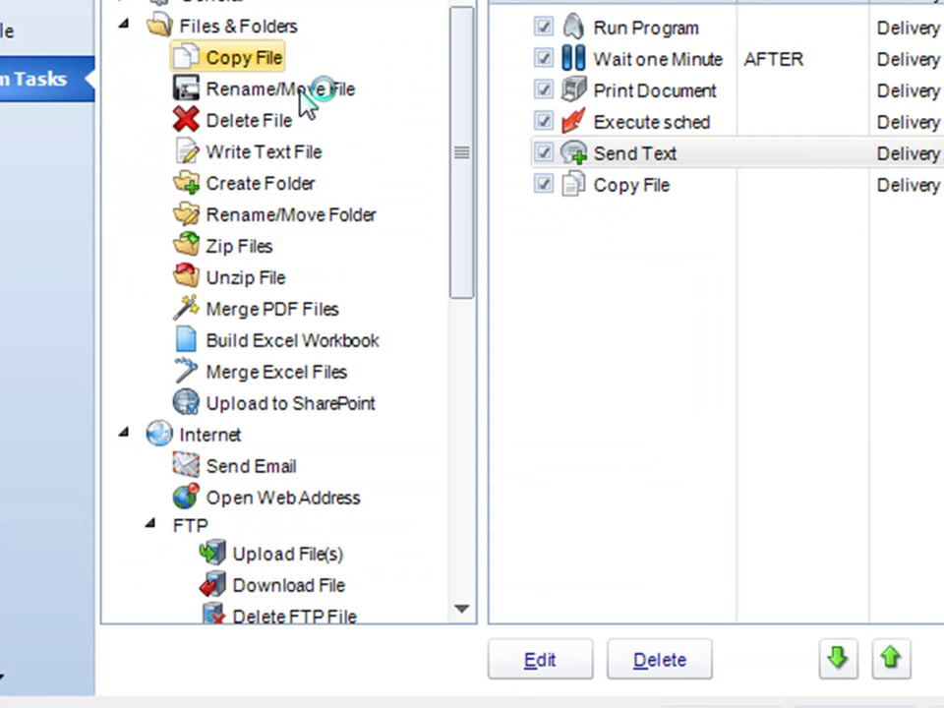
Add a Rename/Move File task with Report_Options[1].pdf from Info Docs as the original file.
{"action": "left_click", "coordinate": [289, 89]}
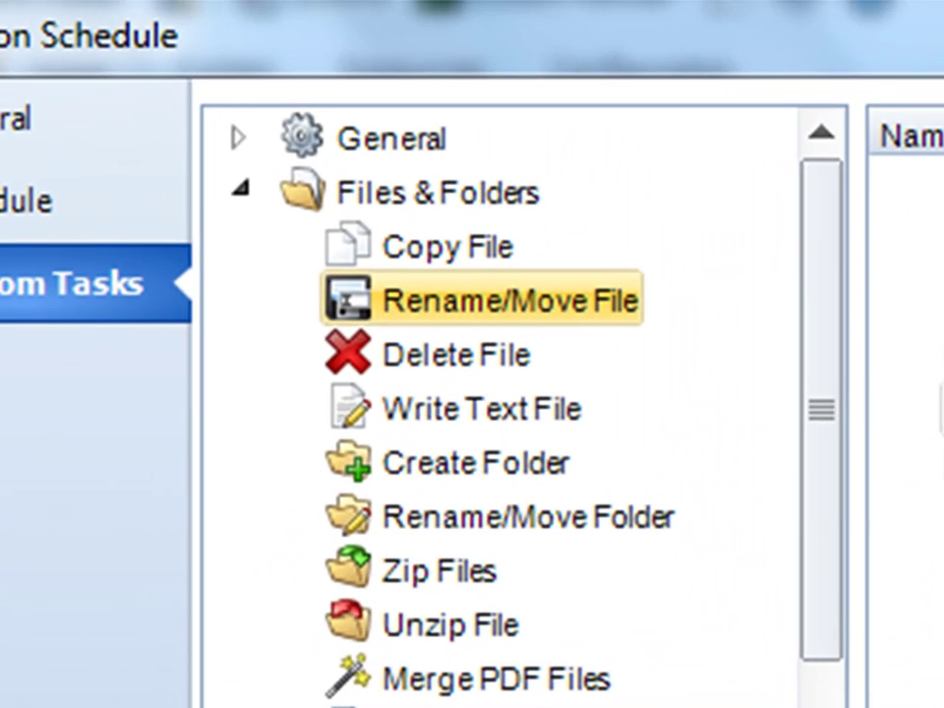
{"action": "double_click", "coordinate": [481, 299]}
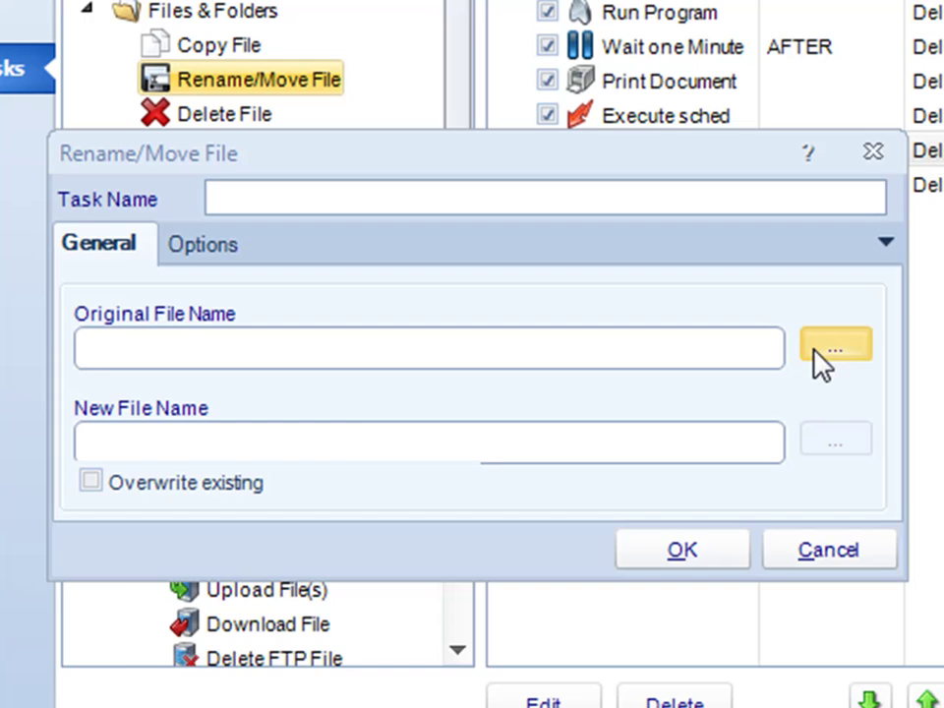
{"action": "left_click", "coordinate": [897, 405]}
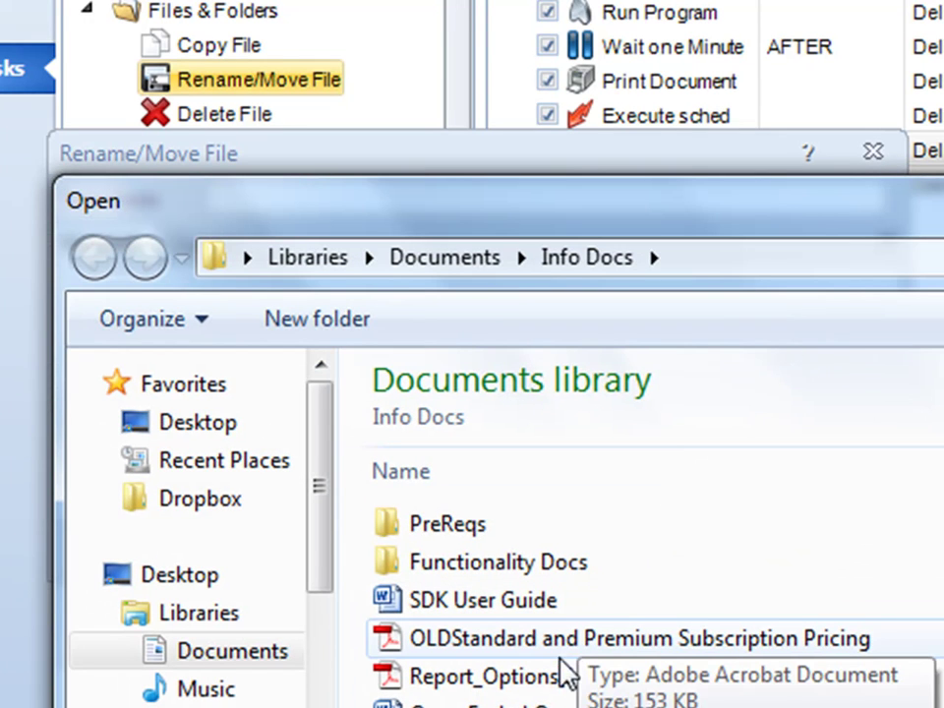
{"action": "double_click", "coordinate": [553, 678]}
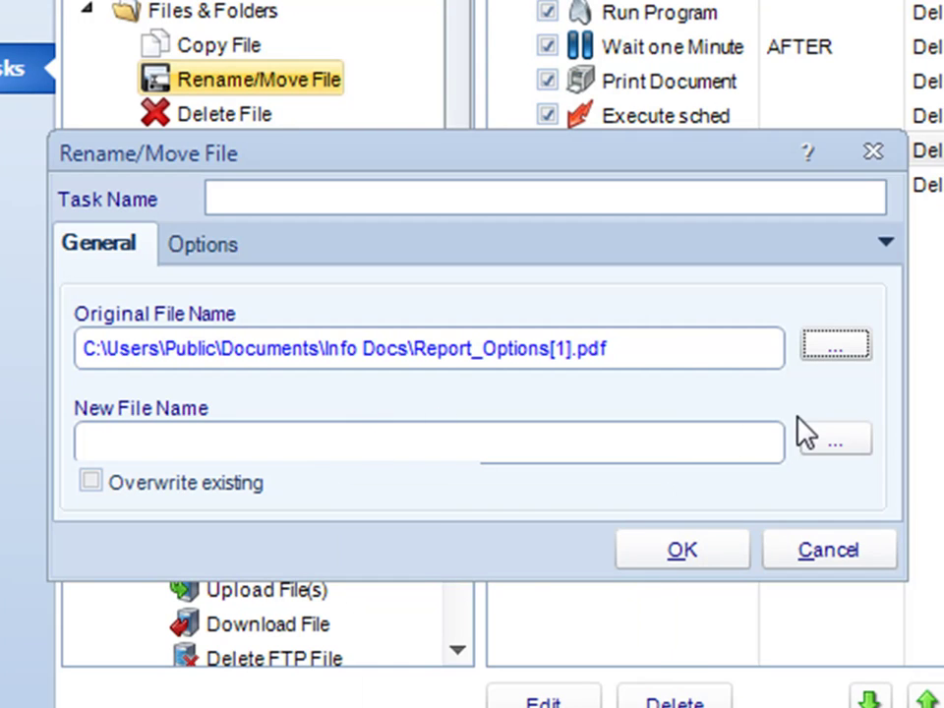
Choose the Desktop as the new location for the moved Report_Options[1].pdf file.
{"action": "left_click", "coordinate": [826, 442]}
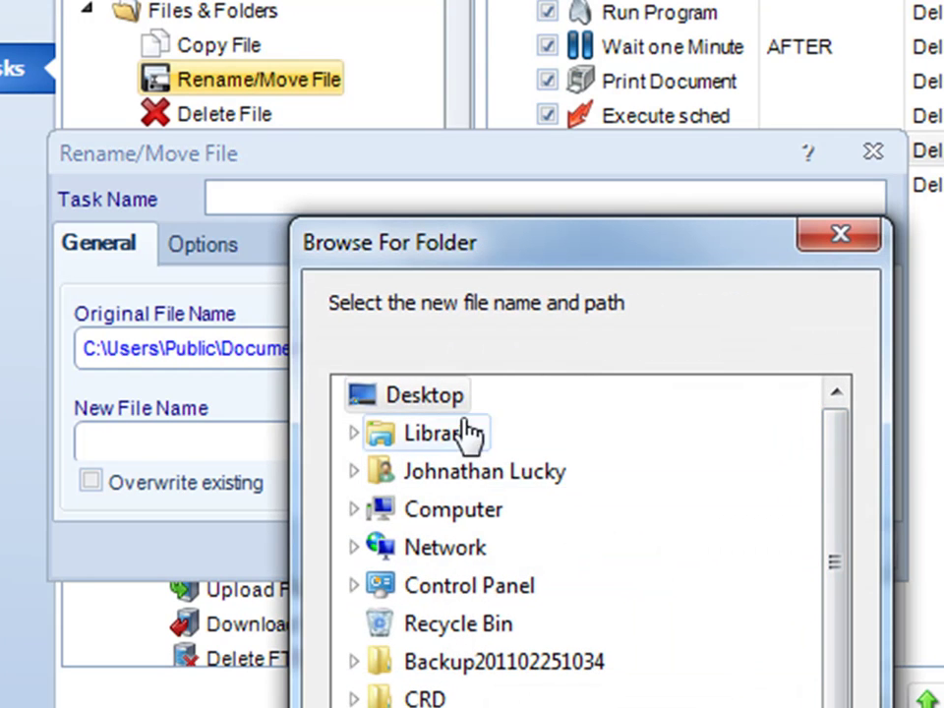
{"action": "left_click", "coordinate": [411, 398]}
{"action": "key", "text": "Return"}
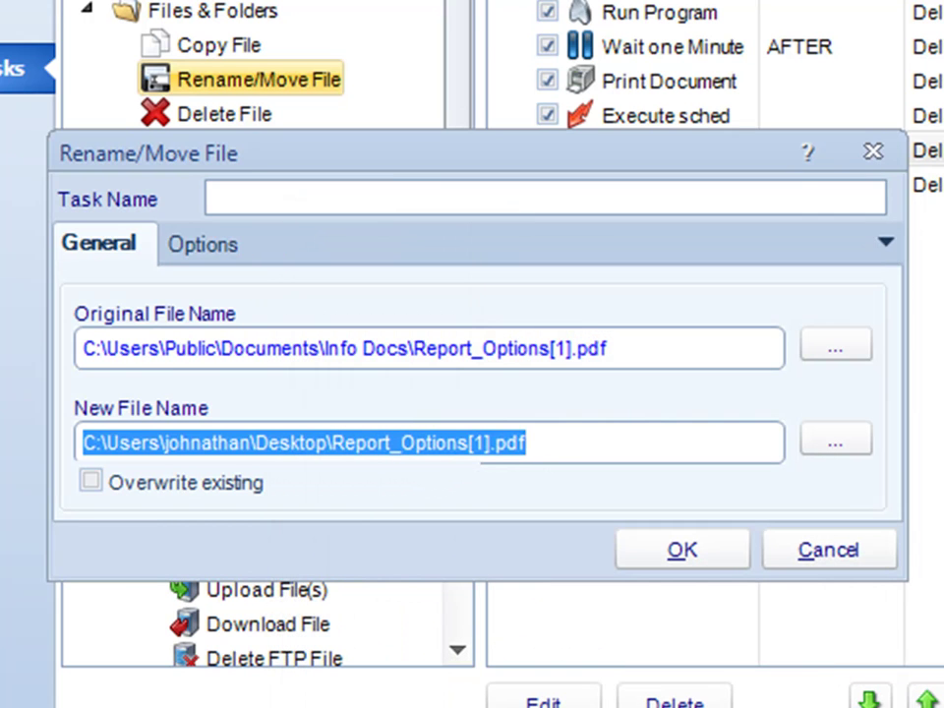
{"action": "left_click", "coordinate": [410, 434]}
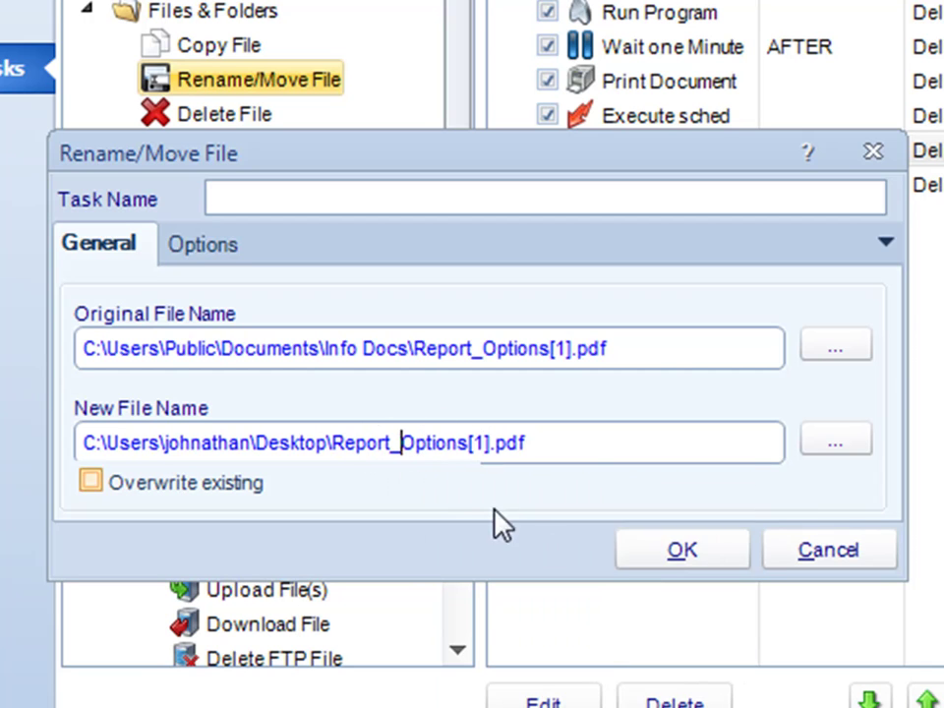
Name the Rename/Move File task "Move File" and save it.
{"action": "left_click", "coordinate": [553, 195]}
{"action": "type", "text": "Move"}
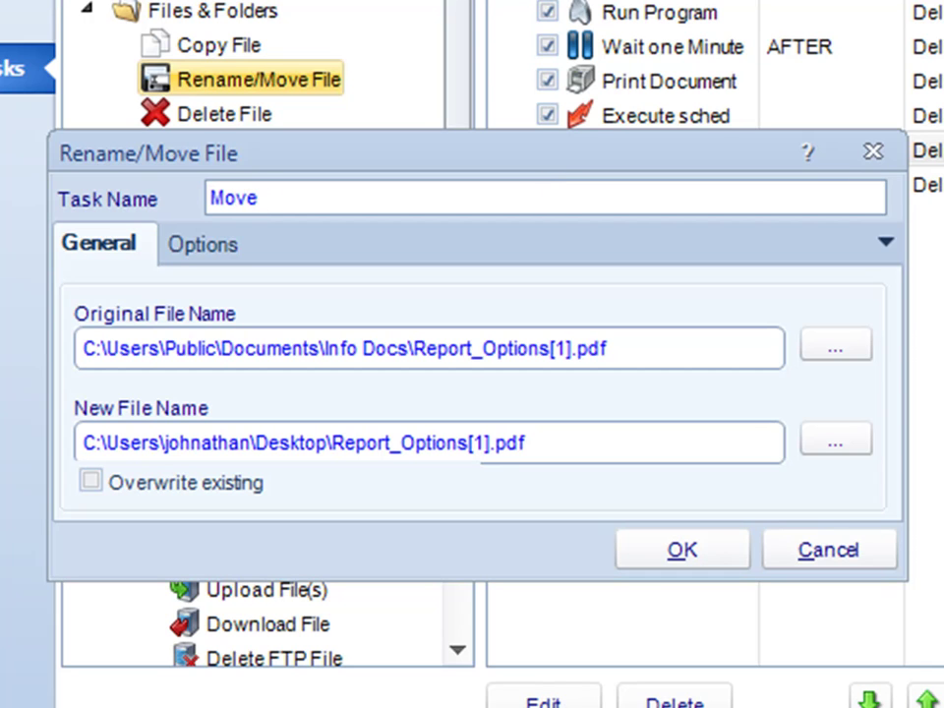
{"action": "left_click", "coordinate": [725, 556]}
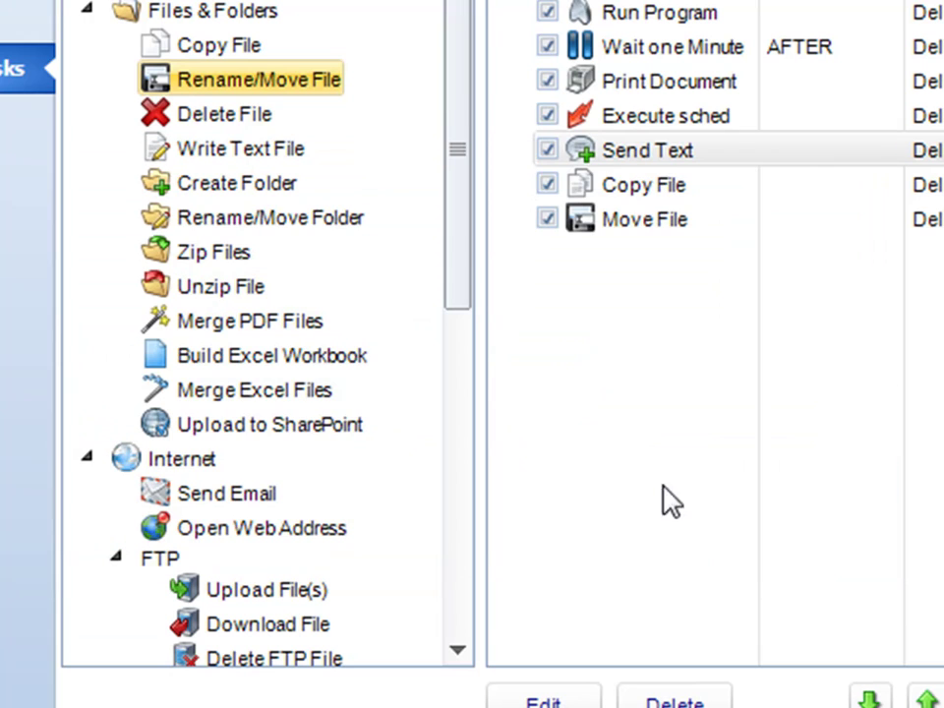
Add a Delete File task and choose Data_Driven_Schedules[1].pdf from Info Docs as the file to delete.
{"action": "left_click", "coordinate": [248, 118]}
{"action": "double_click", "coordinate": [220, 120]}
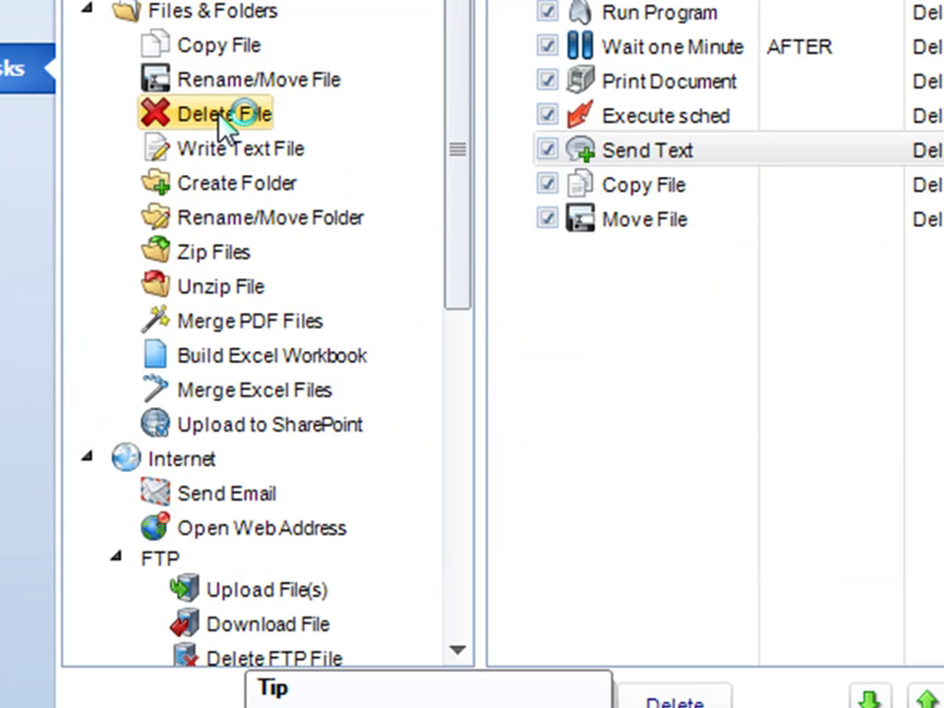
{"action": "left_click_drag", "start_coordinate": [220, 119], "coordinate": [590, 327]}
{"action": "left_click", "coordinate": [118, 177]}
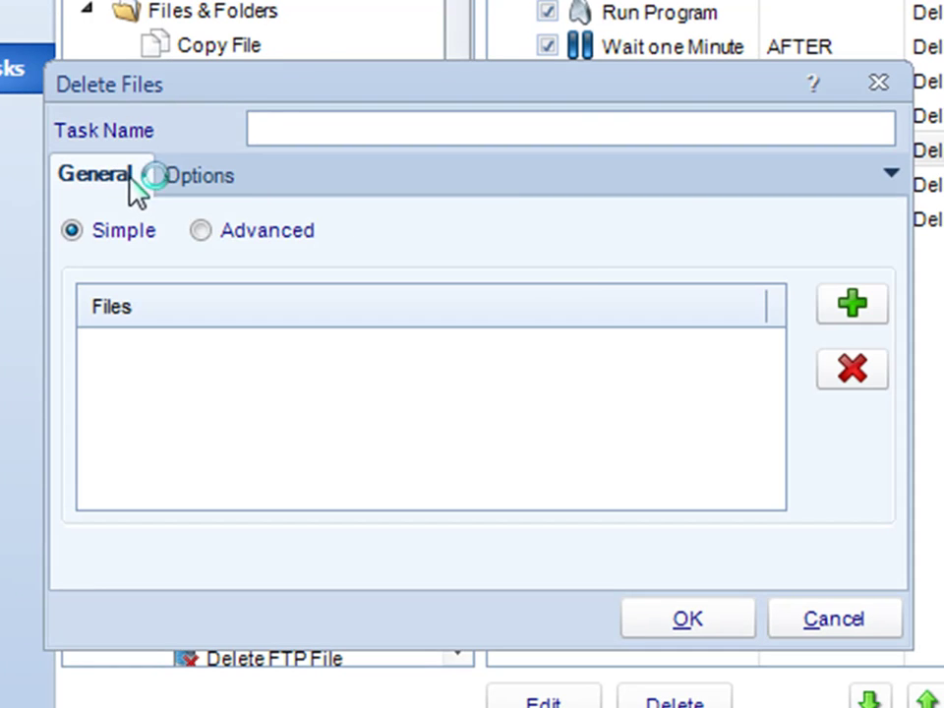
{"action": "left_click", "coordinate": [851, 305]}
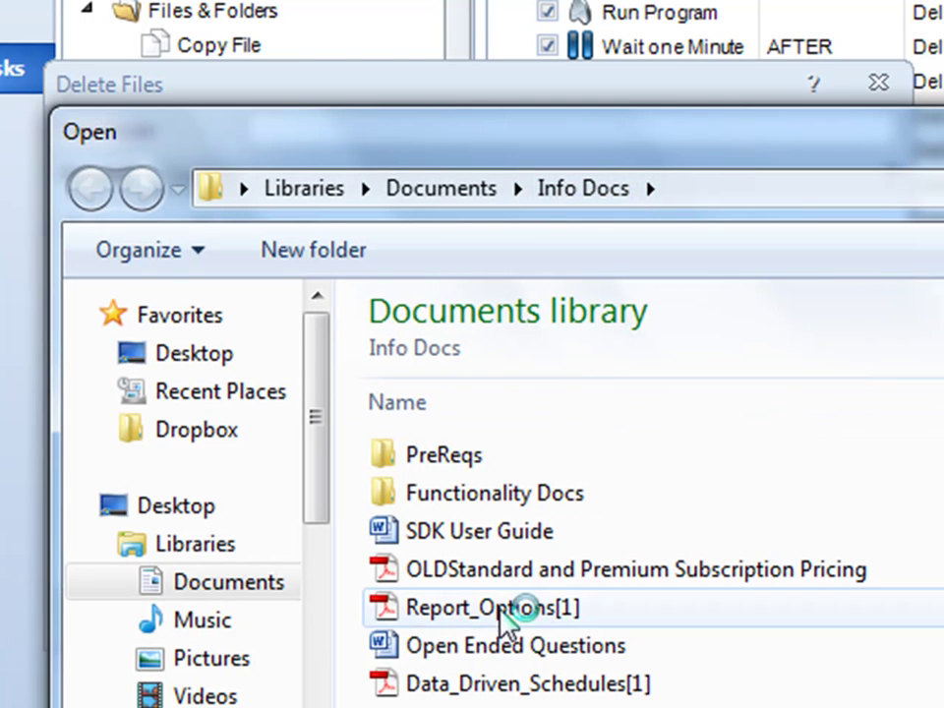
{"action": "double_click", "coordinate": [509, 686]}
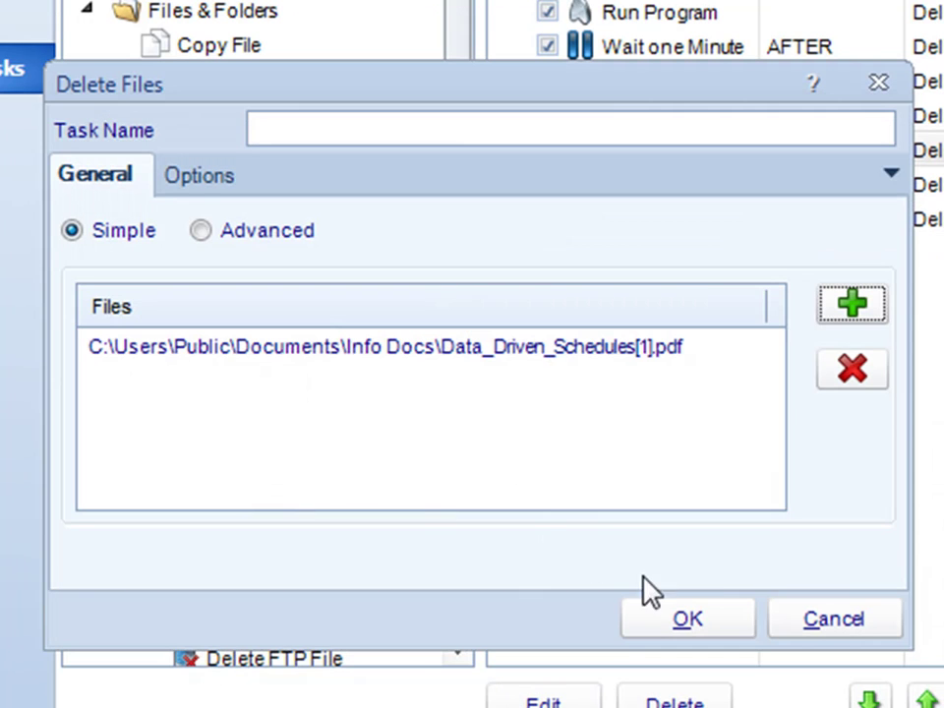
Name the Delete File task "Remove File" and save it.
{"action": "left_click", "coordinate": [500, 124]}
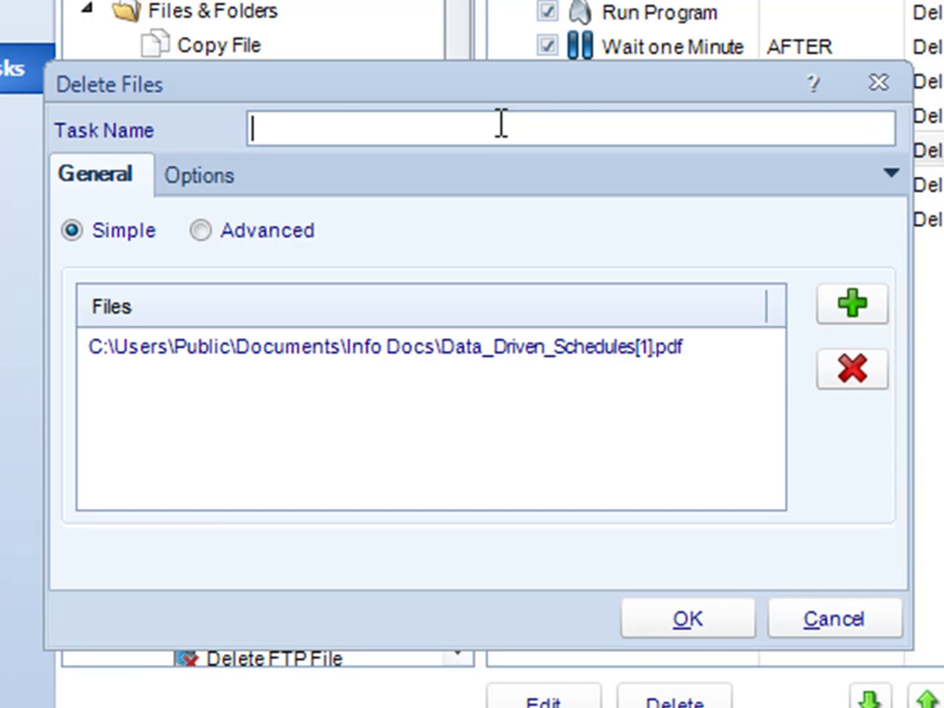
{"action": "type", "text": "Remove File"}
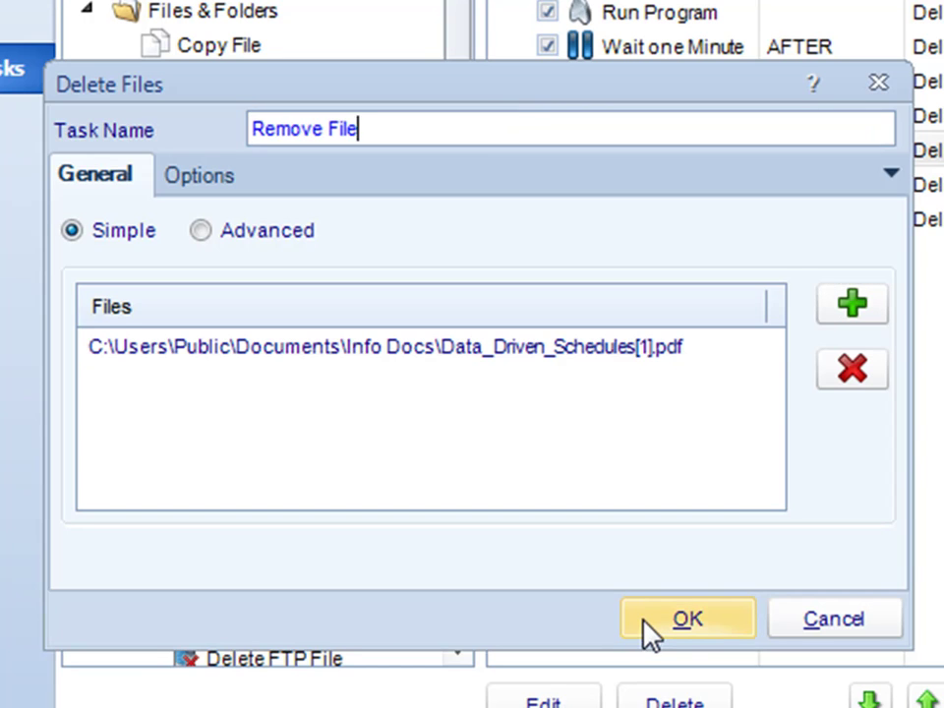
{"action": "left_click", "coordinate": [649, 625]}
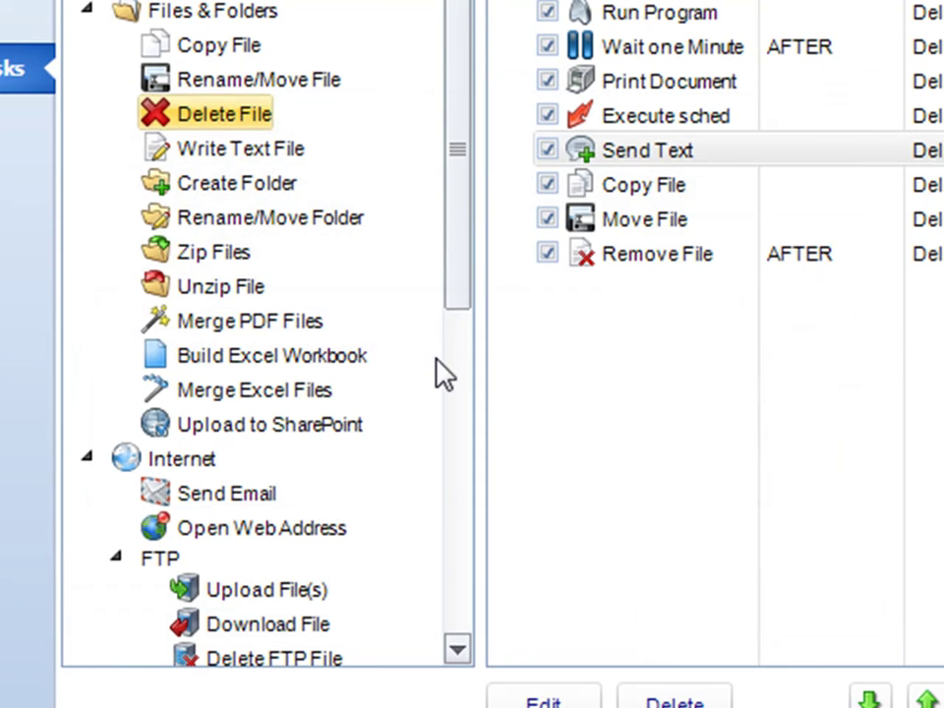
Add a Write Text File task to the schedule and name it "Write Text File".
{"action": "left_click", "coordinate": [256, 155]}
{"action": "left_click_drag", "start_coordinate": [240, 162], "coordinate": [610, 339]}
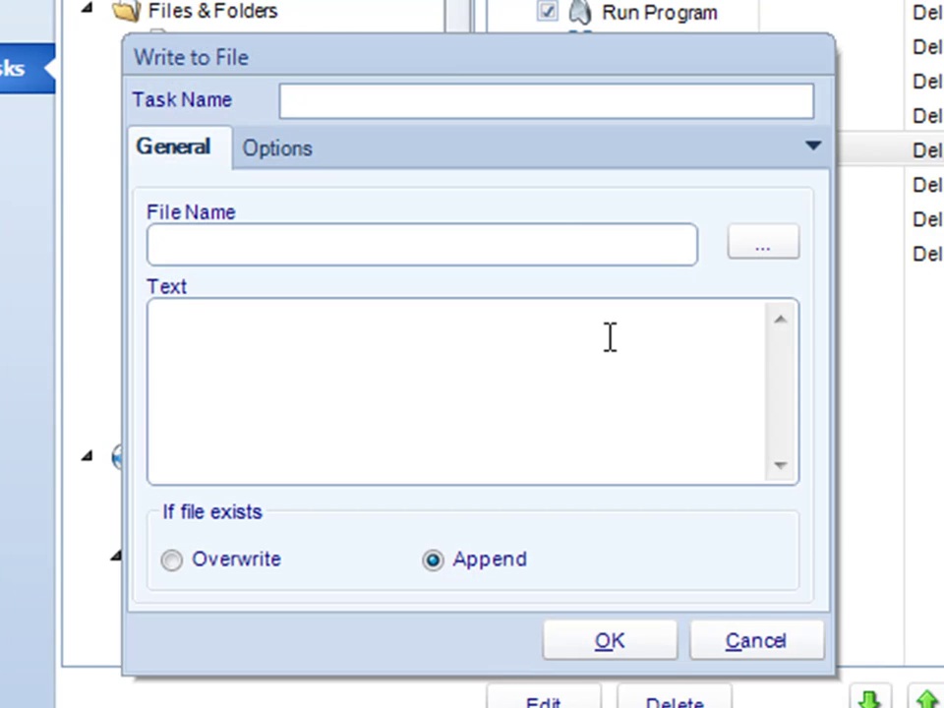
{"action": "left_click", "coordinate": [350, 102]}
{"action": "type", "text": "Write Text File"}
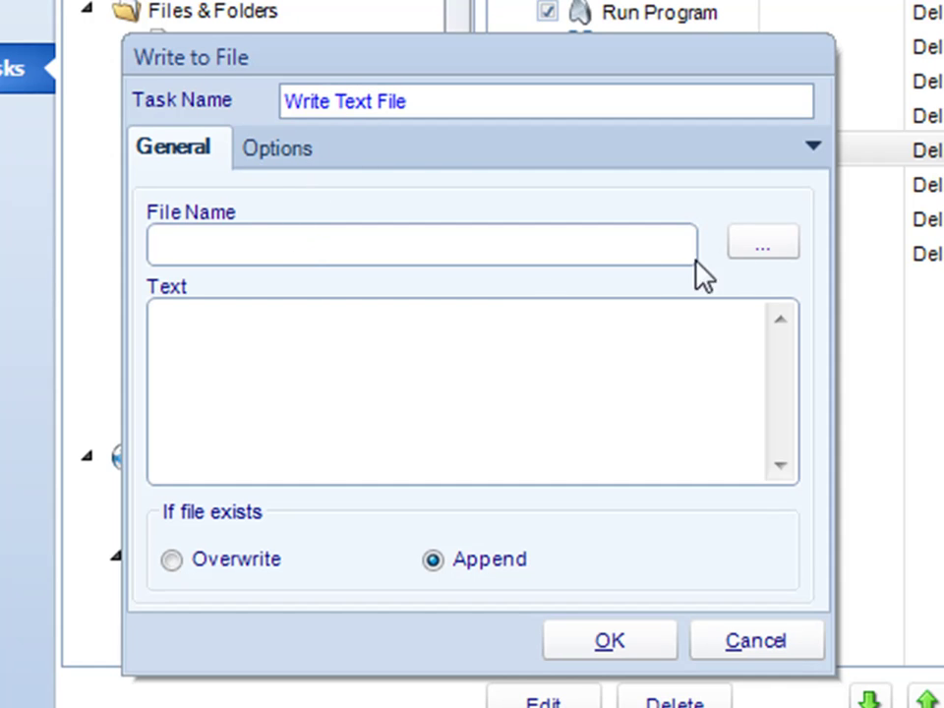
Choose SQL-RD_Starter_Edition in the Functionality Docs folder as the file name for the Write Text File task.
{"action": "left_click", "coordinate": [732, 246]}
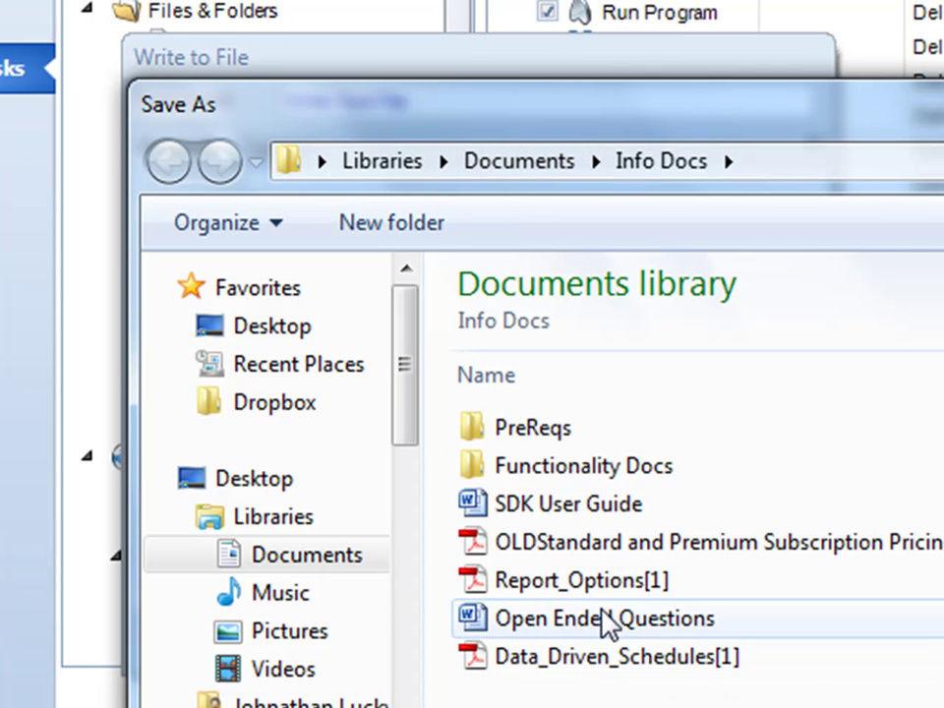
{"action": "left_click", "coordinate": [544, 472]}
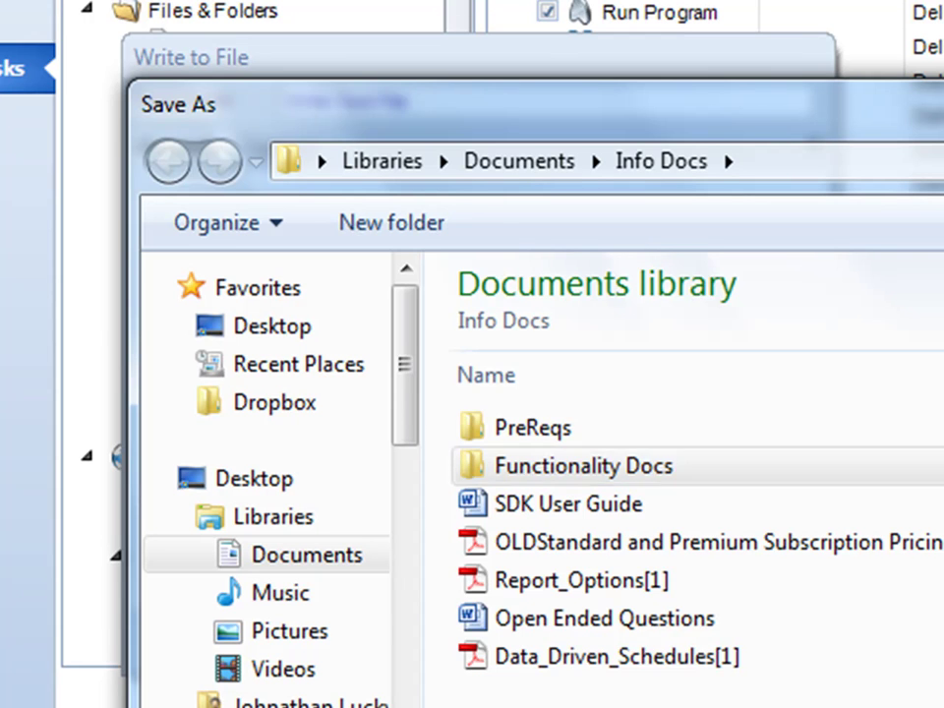
{"action": "key", "text": "Return"}
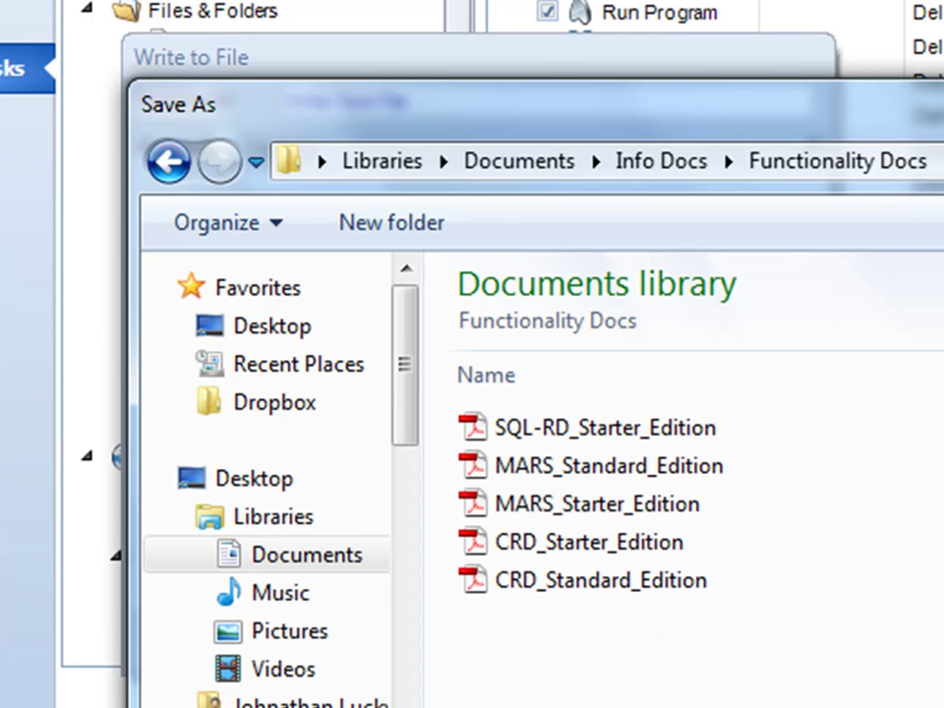
{"action": "double_click", "coordinate": [586, 426]}
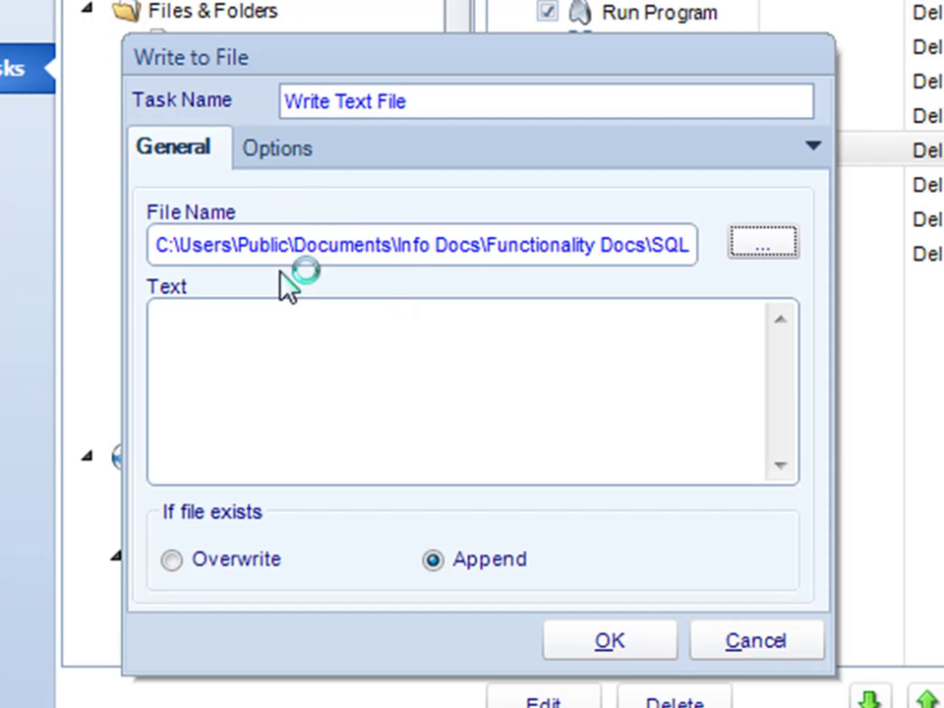
Enter "this is a test text file" as the text to write and save the Write Text File task.
{"action": "left_click", "coordinate": [408, 371]}
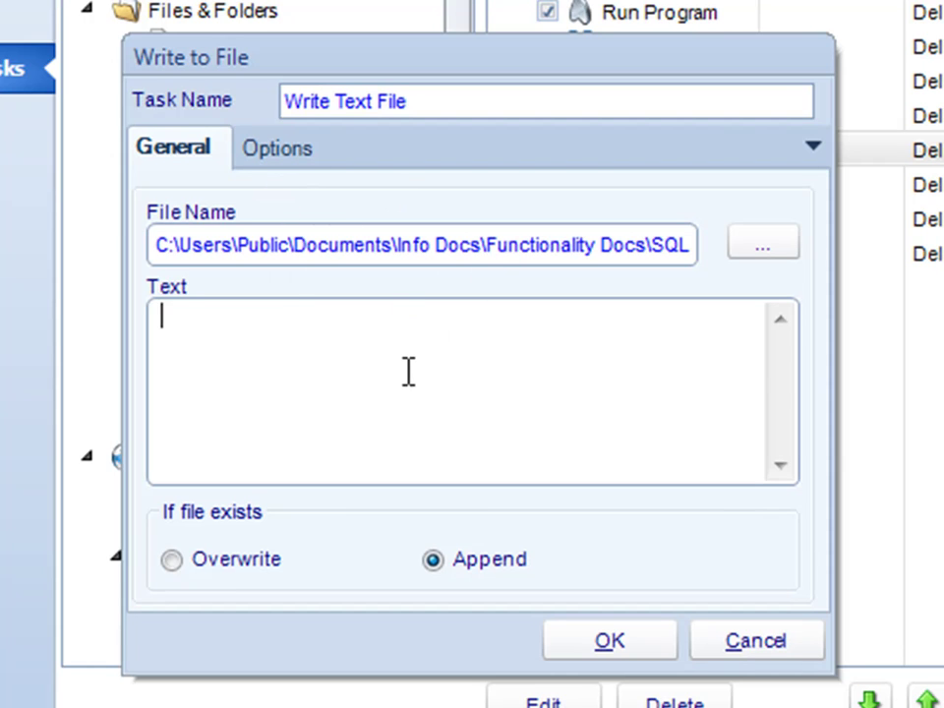
{"action": "type", "text": "Joh"}
{"action": "key", "text": "BackSpace"}
{"action": "type", "text": "H"}
{"action": "key", "text": "BackSpace"}
{"action": "type", "text": "this is a test text file"}
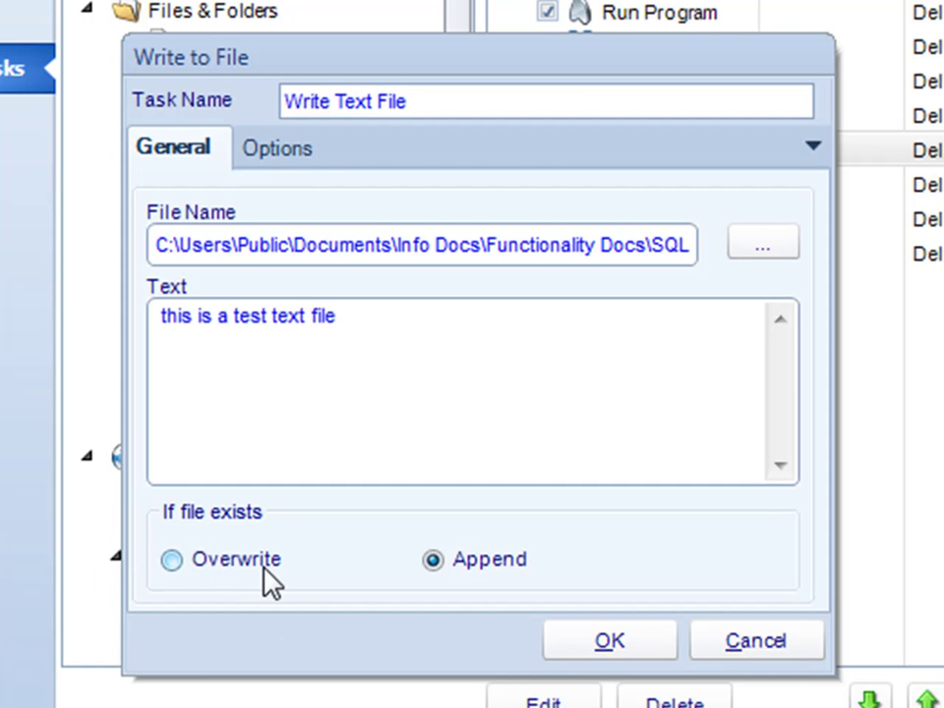
{"action": "left_click", "coordinate": [619, 635]}
Add a Create Folder task with the Desktop as its parent folder, leaving the task and folder names blank, and save it.
{"action": "left_click_drag", "start_coordinate": [236, 187], "coordinate": [592, 379]}
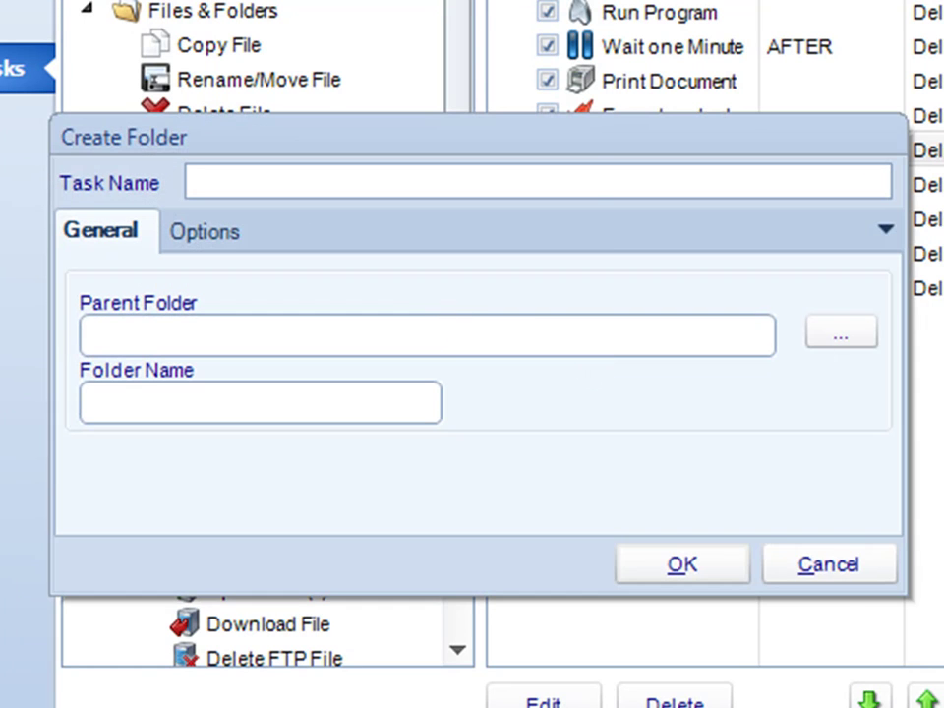
{"action": "left_click", "coordinate": [844, 334]}
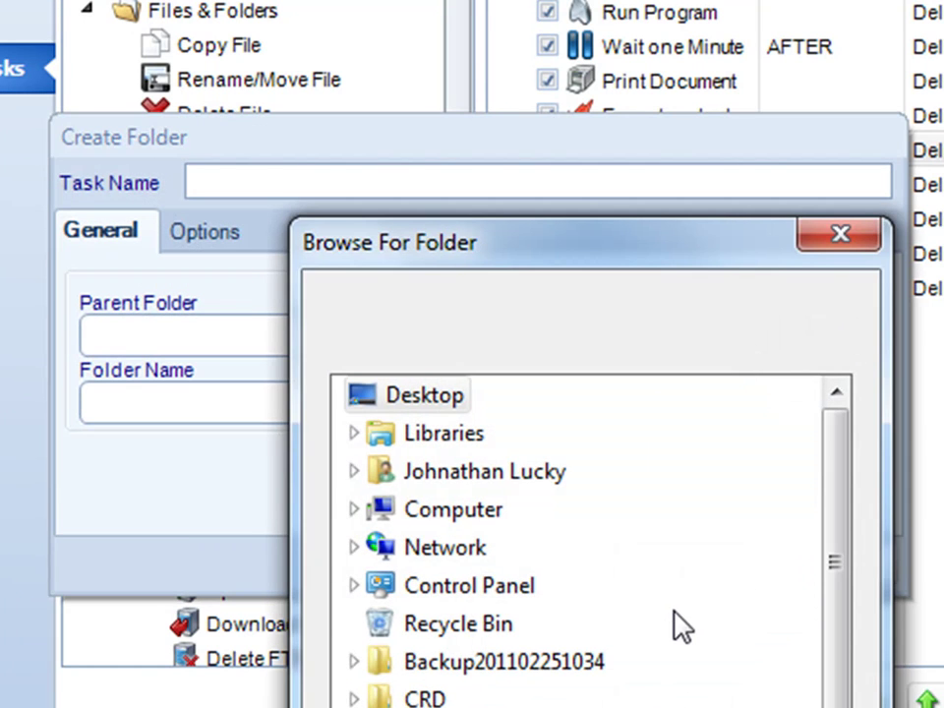
{"action": "left_click_drag", "start_coordinate": [837, 564], "coordinate": [844, 643]}
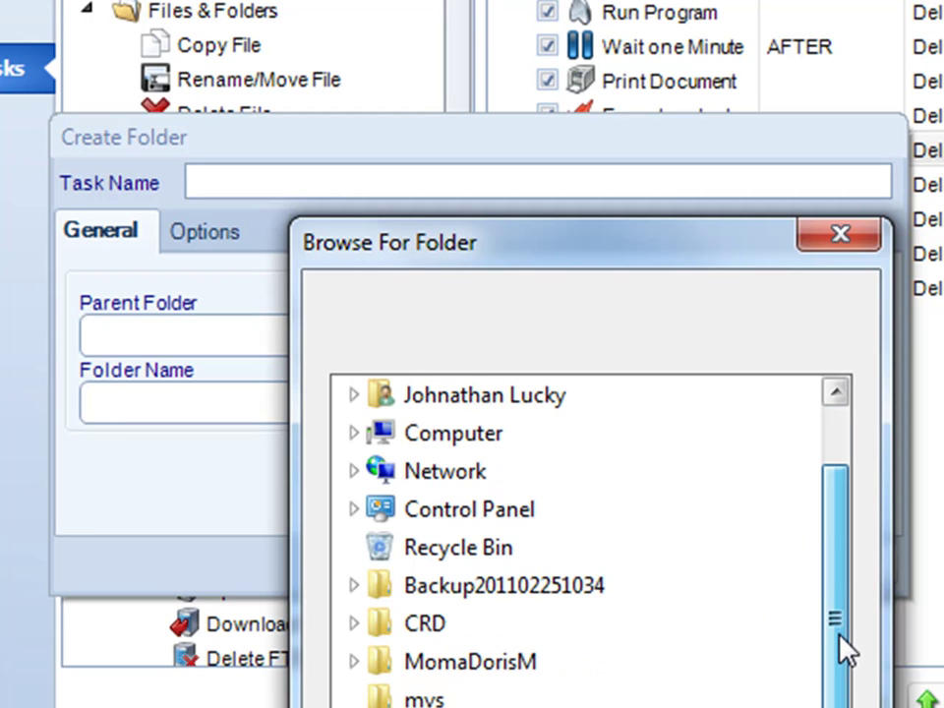
{"action": "left_click_drag", "start_coordinate": [844, 575], "coordinate": [834, 457]}
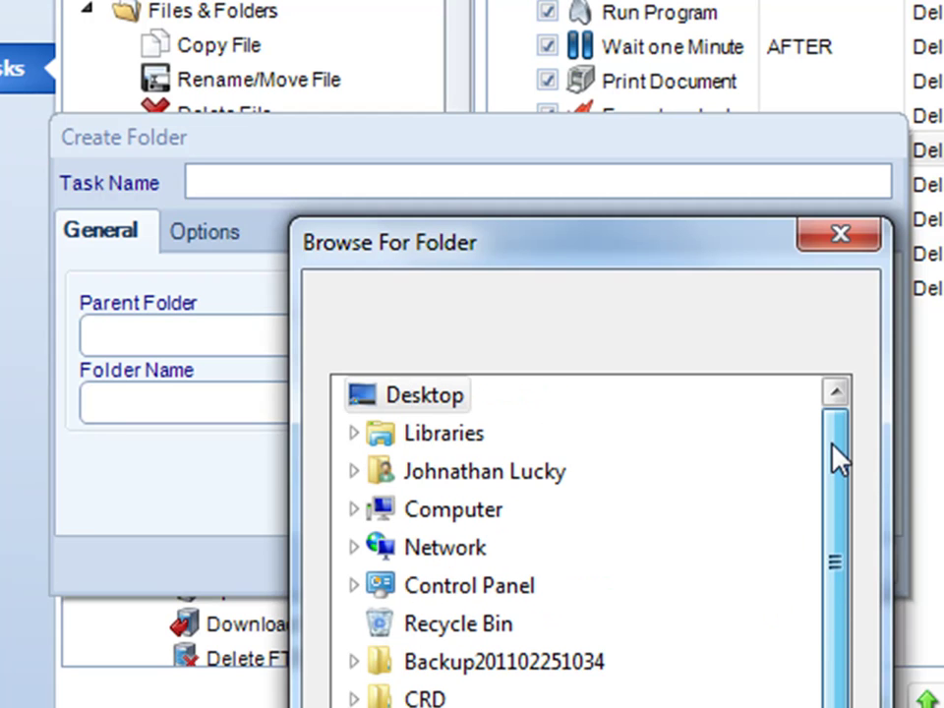
{"action": "left_click", "coordinate": [400, 406]}
{"action": "key", "text": "Return"}
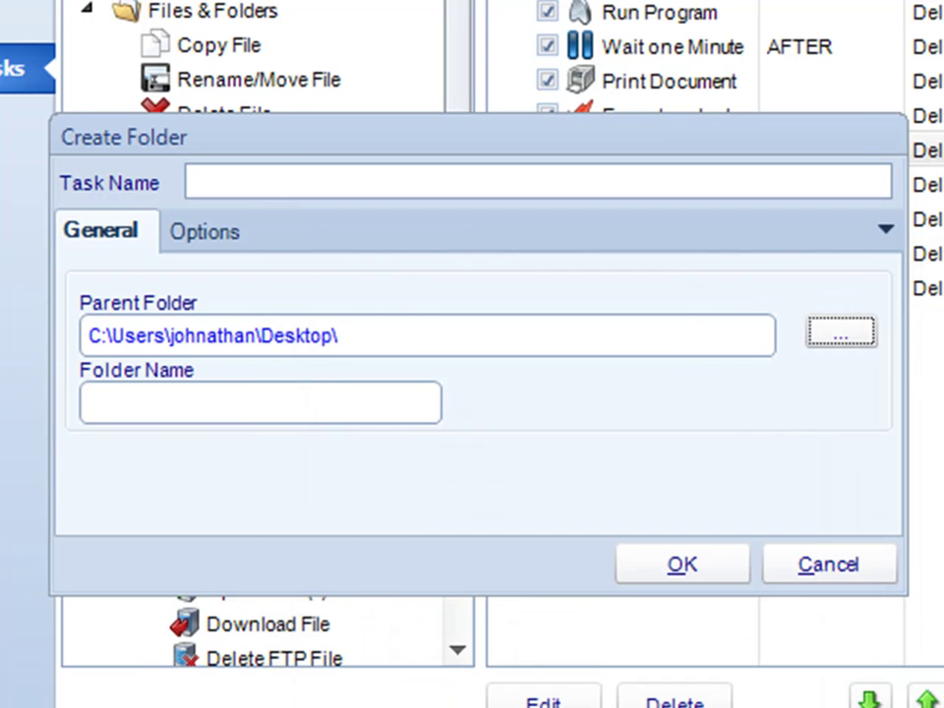
{"action": "left_click", "coordinate": [257, 396]}
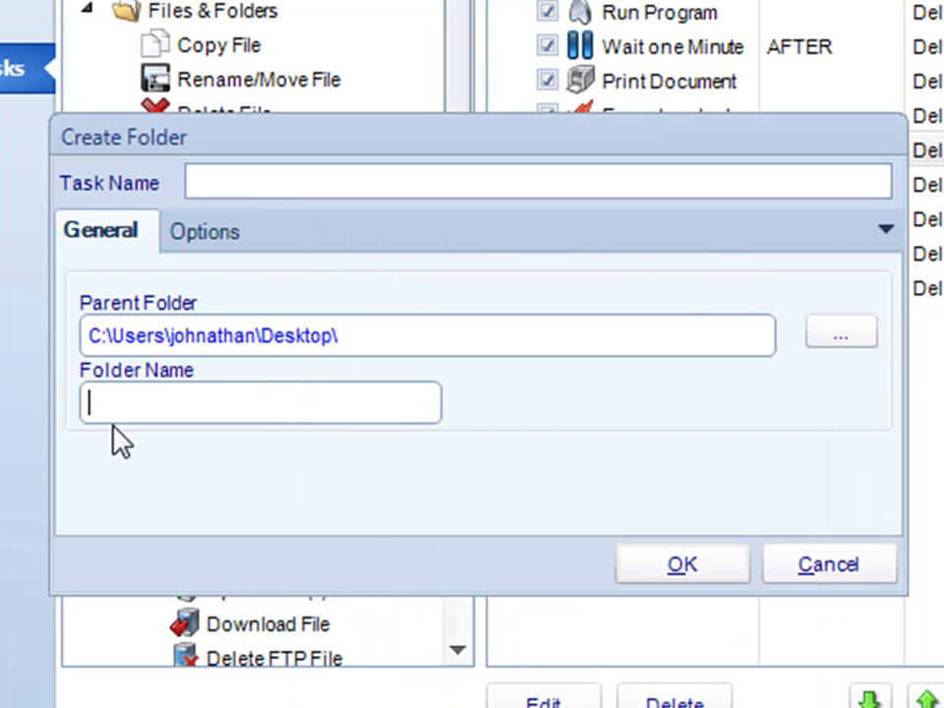
{"action": "left_click", "coordinate": [707, 568]}
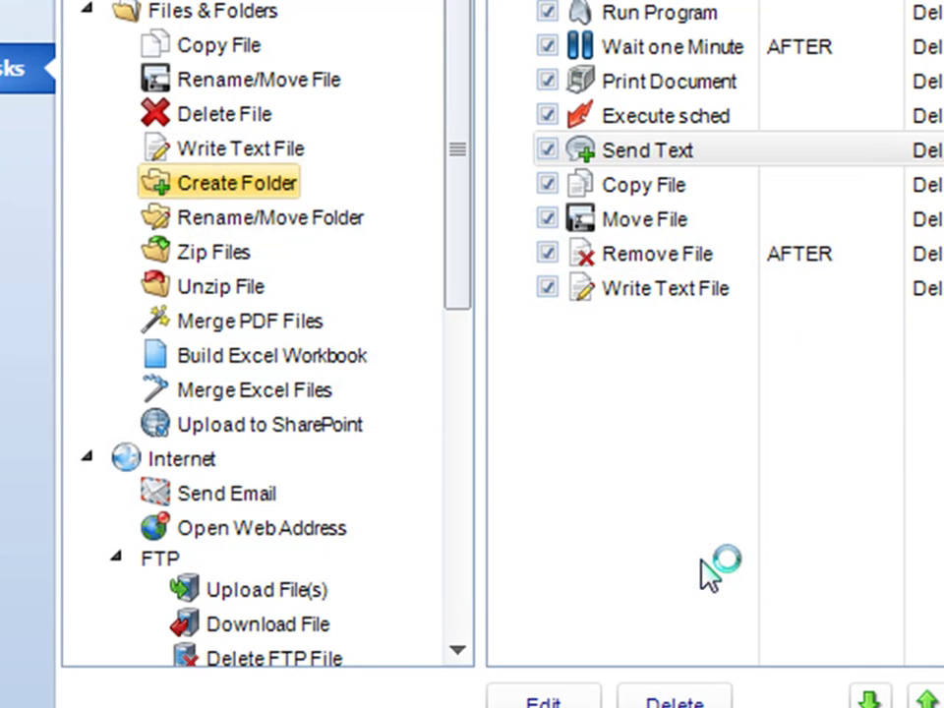
Add a Rename/Move Folder task to the schedule and select the CRD folder on the Desktop as the folder to rename.
{"action": "left_click", "coordinate": [259, 222]}
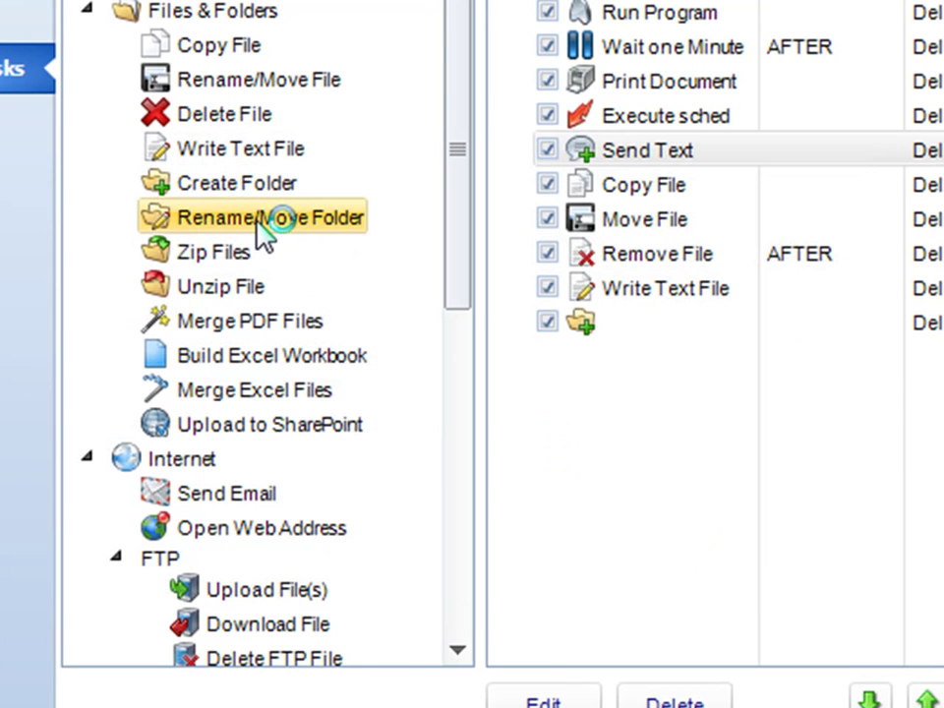
{"action": "left_click_drag", "start_coordinate": [180, 222], "coordinate": [604, 352]}
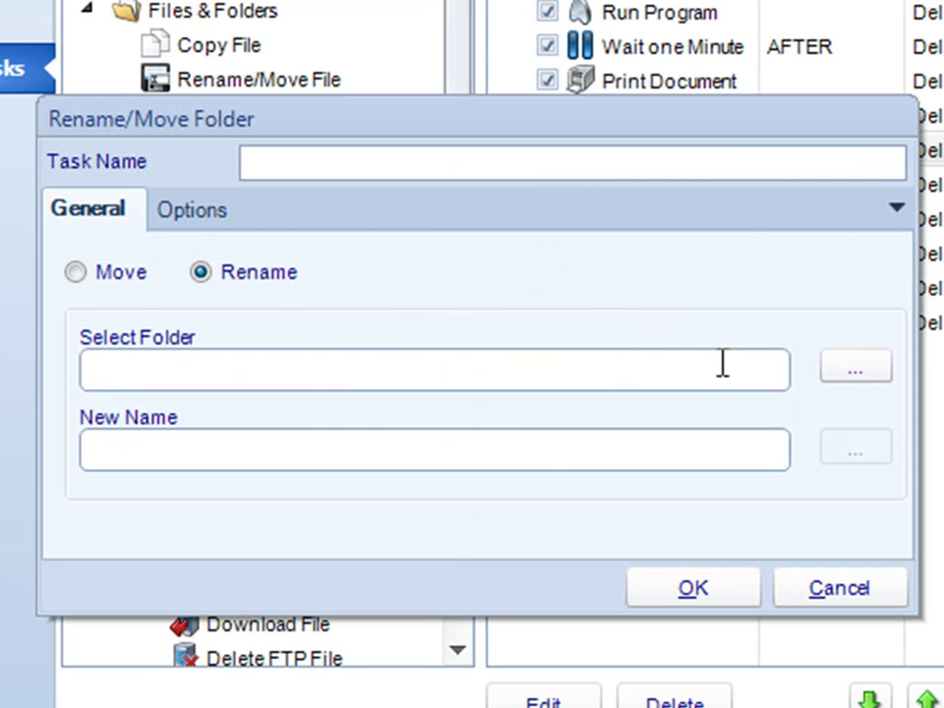
{"action": "left_click", "coordinate": [828, 371]}
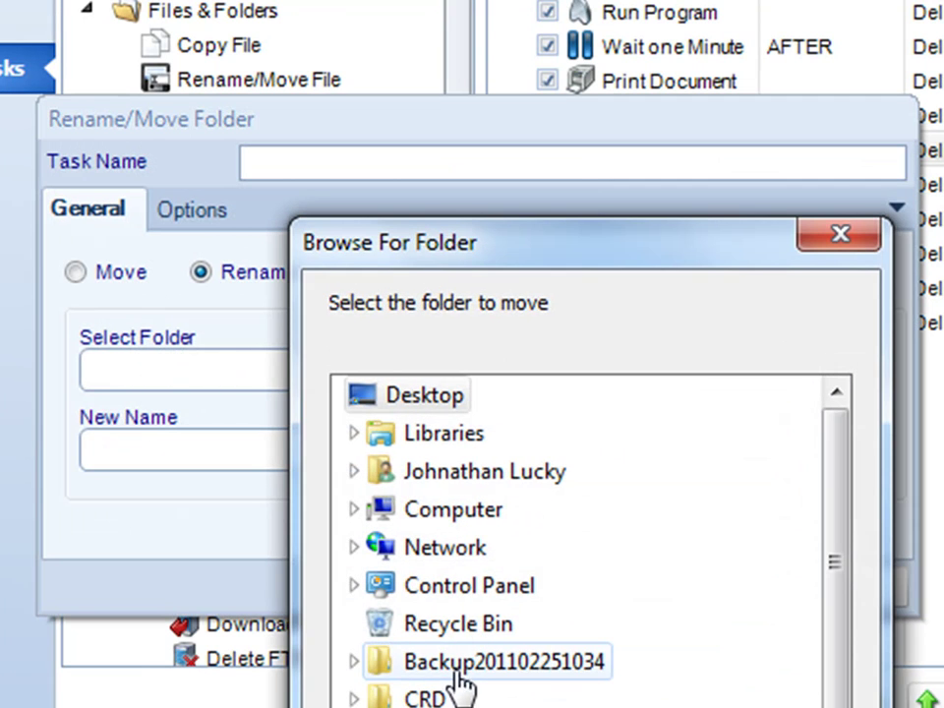
{"action": "left_click", "coordinate": [425, 698]}
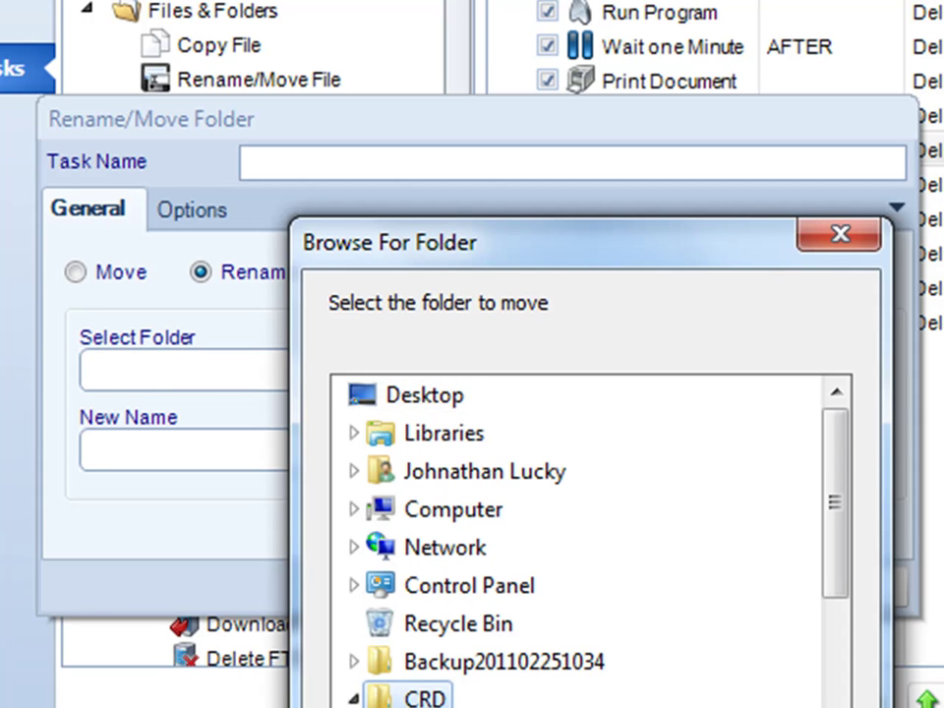
{"action": "key", "text": "Return"}
Set the new folder name to "New CRD Folder", name the task "Rename Folder" and save it.
{"action": "left_click", "coordinate": [353, 460]}
{"action": "type", "text": "New CRD Folder"}
{"action": "type", "text": "Rename Folder"}
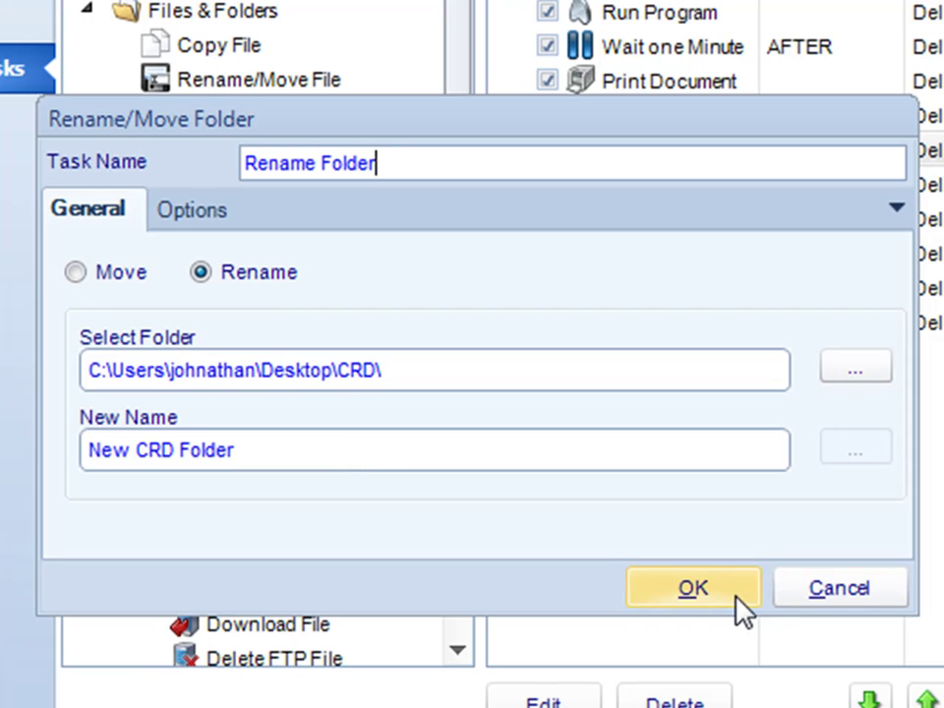
{"action": "left_click", "coordinate": [739, 602]}
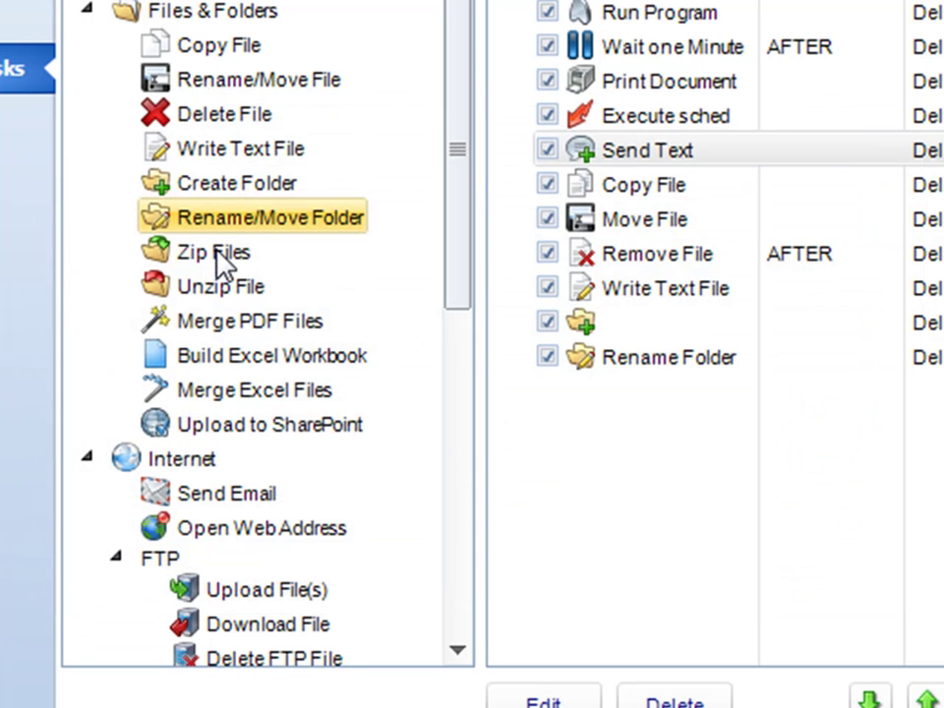
Add a Zip Files task to the schedule and name it "Zip Files".
{"action": "left_click", "coordinate": [209, 258]}
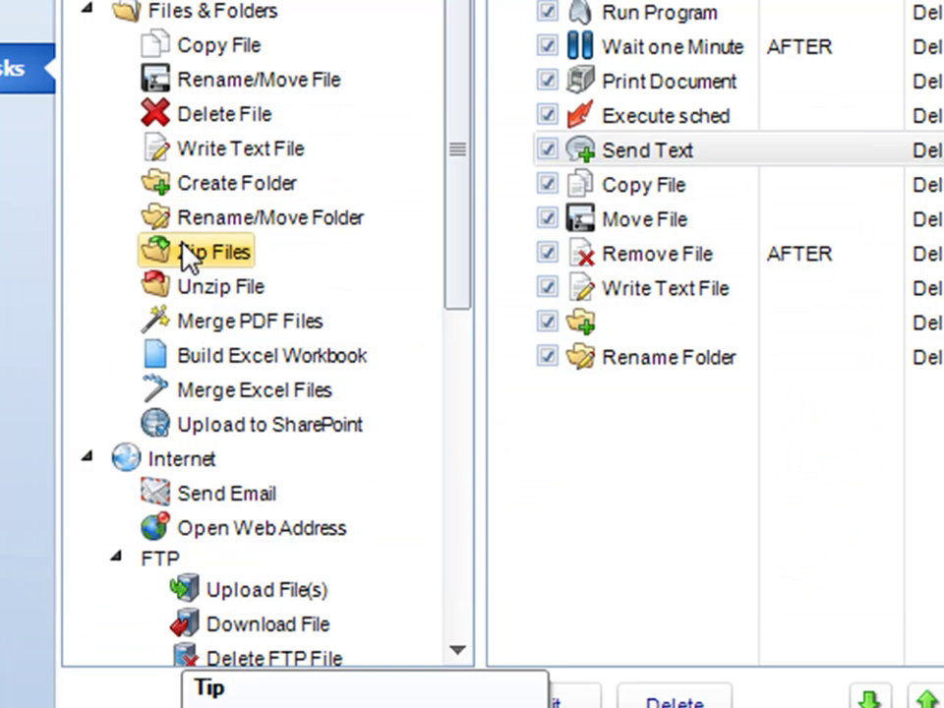
{"action": "left_click_drag", "start_coordinate": [187, 250], "coordinate": [597, 445]}
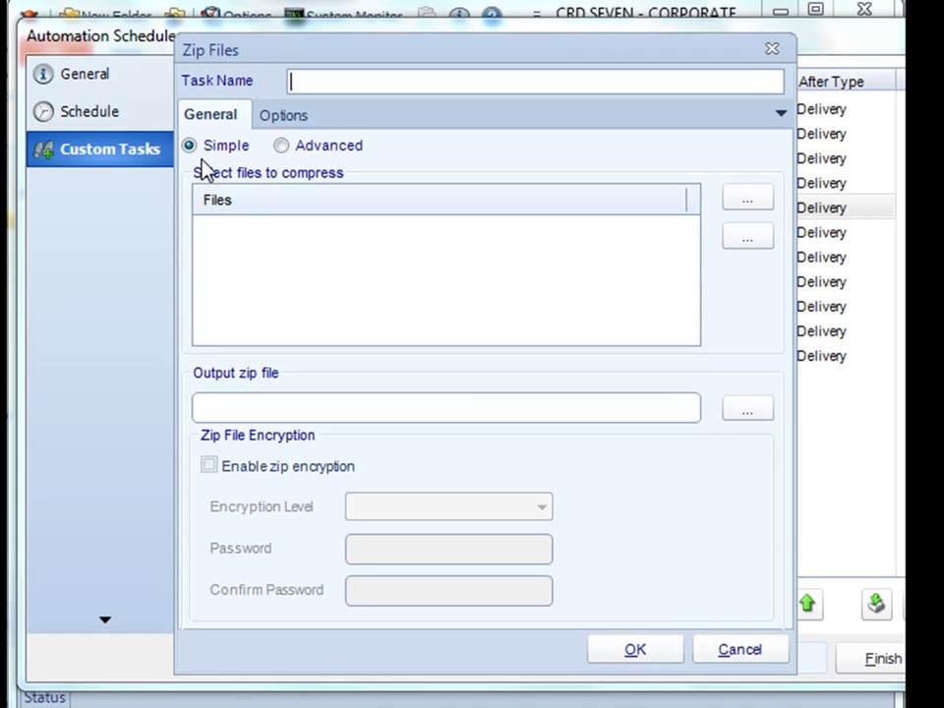
{"action": "type", "text": "Zip Files"}
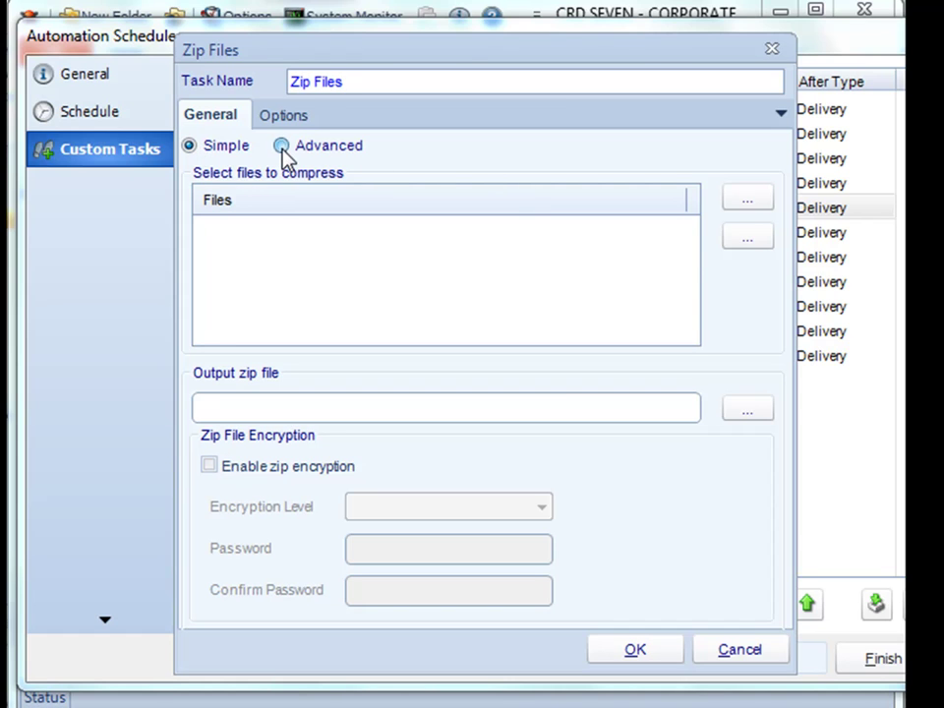
View the Advanced mode, return to Simple, and select all five PDFs in the Functionality Docs folder as the files to compress.
{"action": "left_click", "coordinate": [283, 148]}
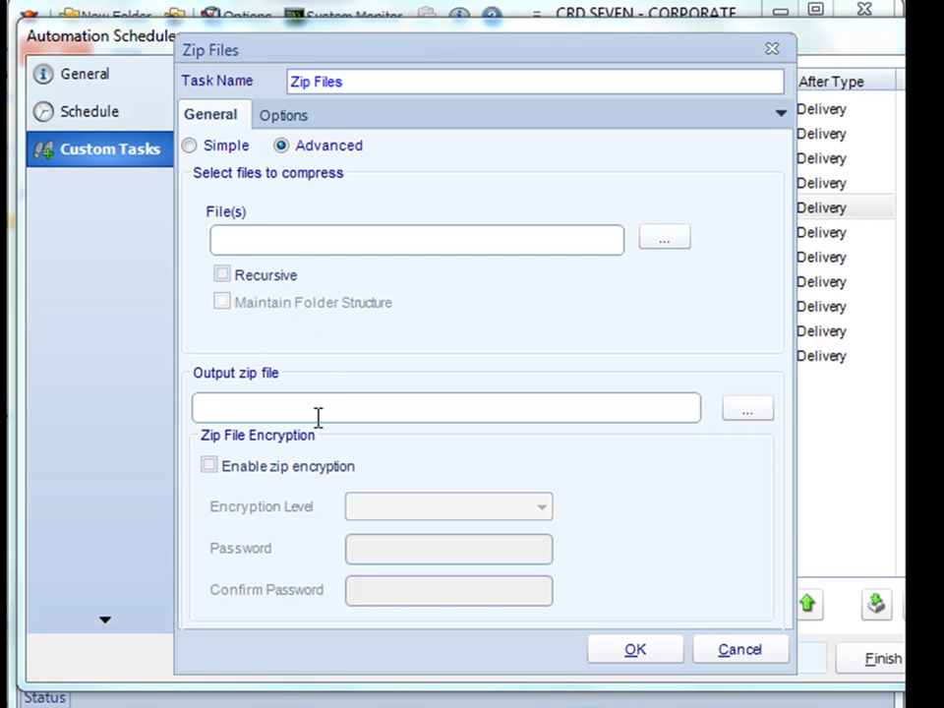
{"action": "left_click", "coordinate": [211, 148]}
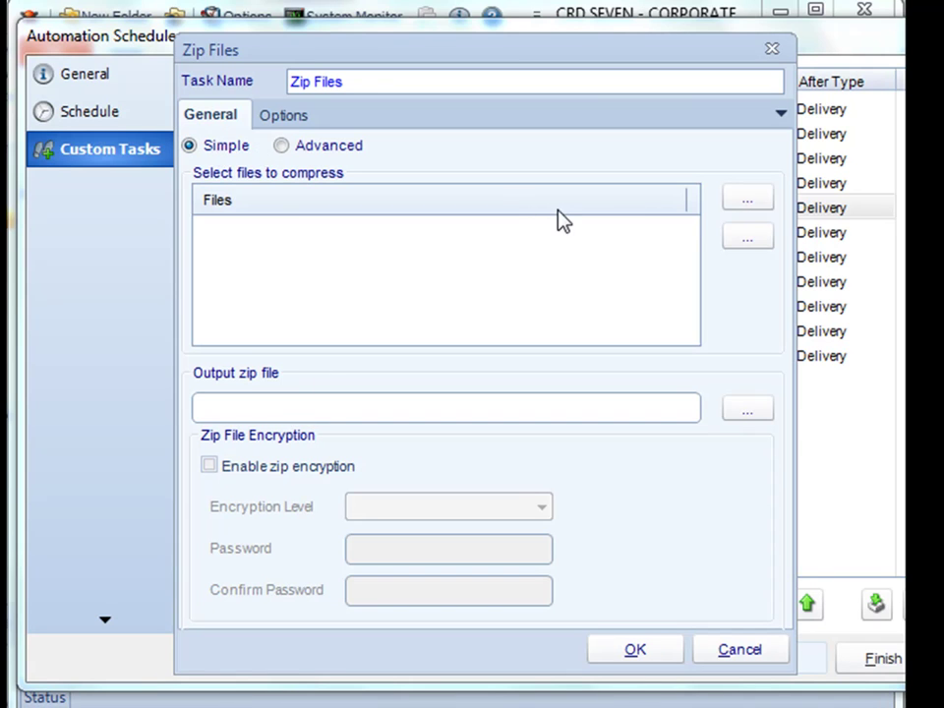
{"action": "left_click", "coordinate": [744, 200]}
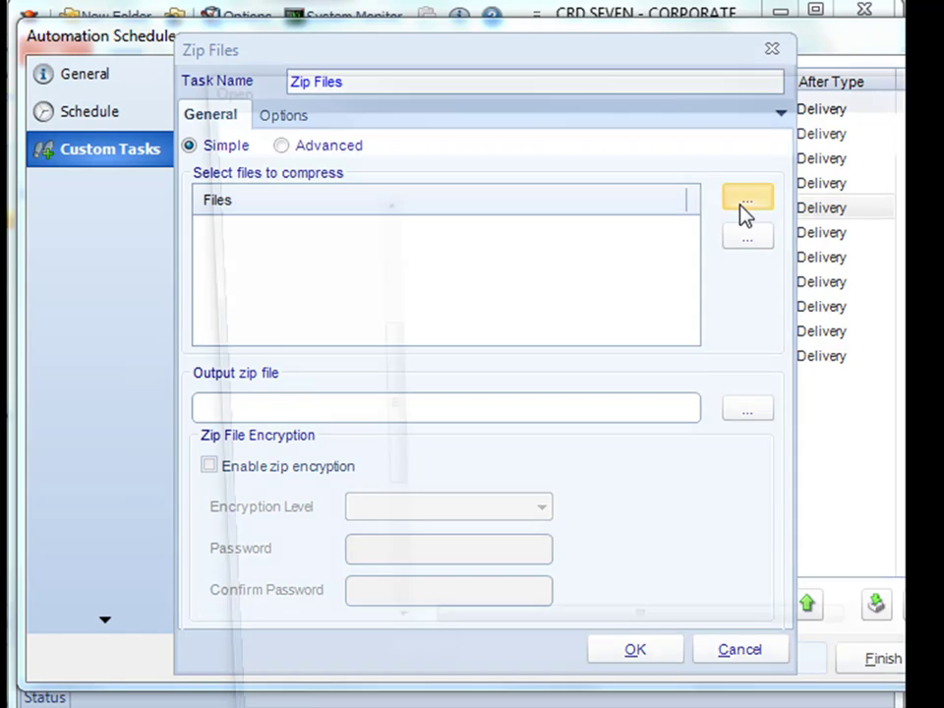
{"action": "left_click_drag", "start_coordinate": [415, 527], "coordinate": [474, 297]}
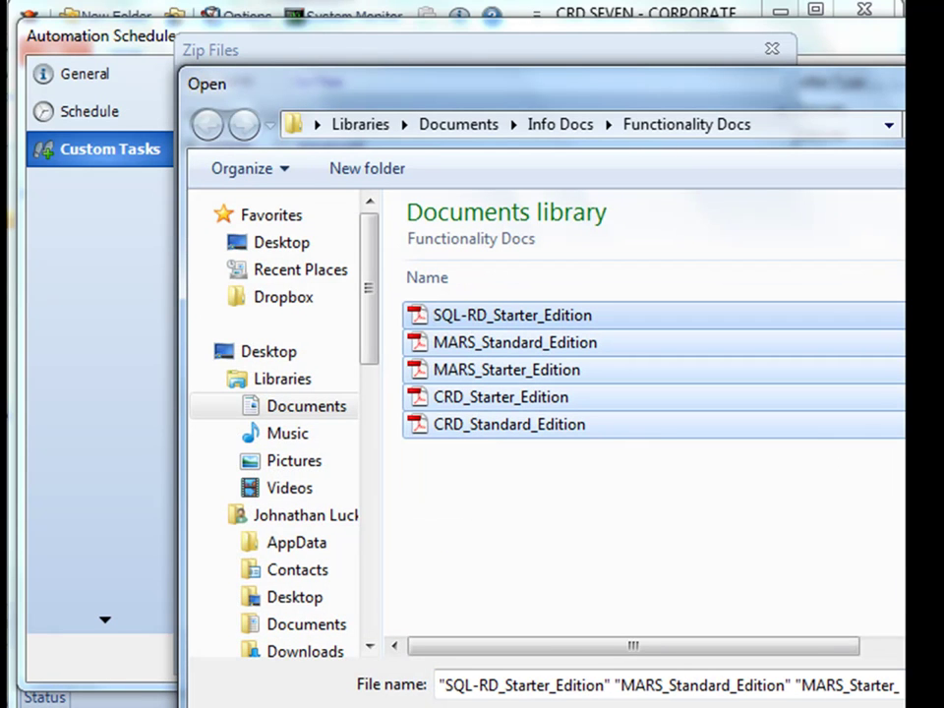
{"action": "key", "text": "Return"}
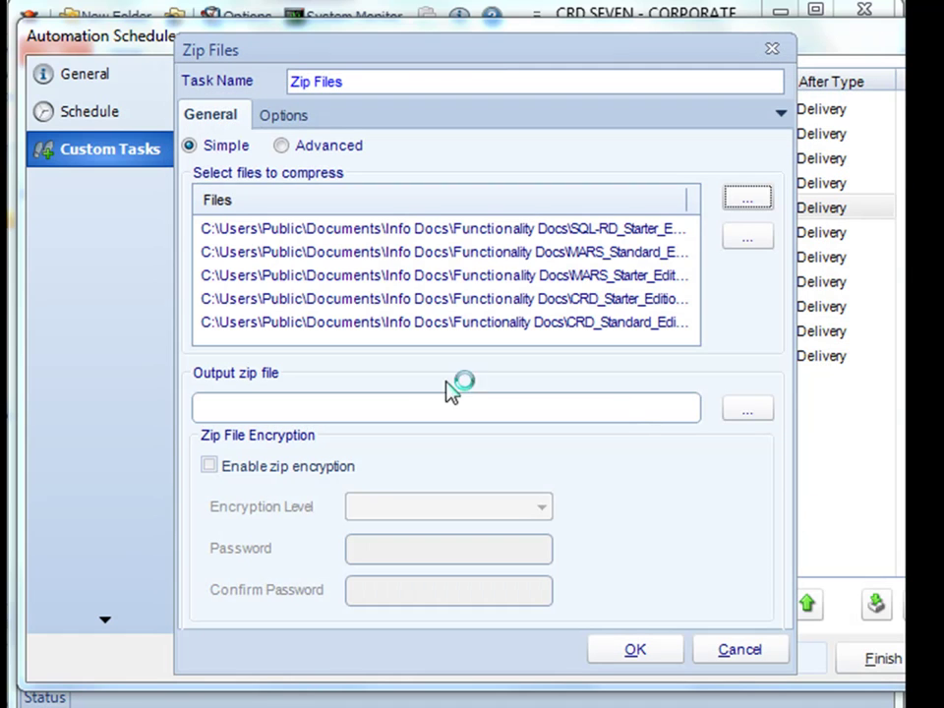
Set the output zip file to "Zipped docs" in the Functionality Docs folder.
{"action": "left_click", "coordinate": [743, 413]}
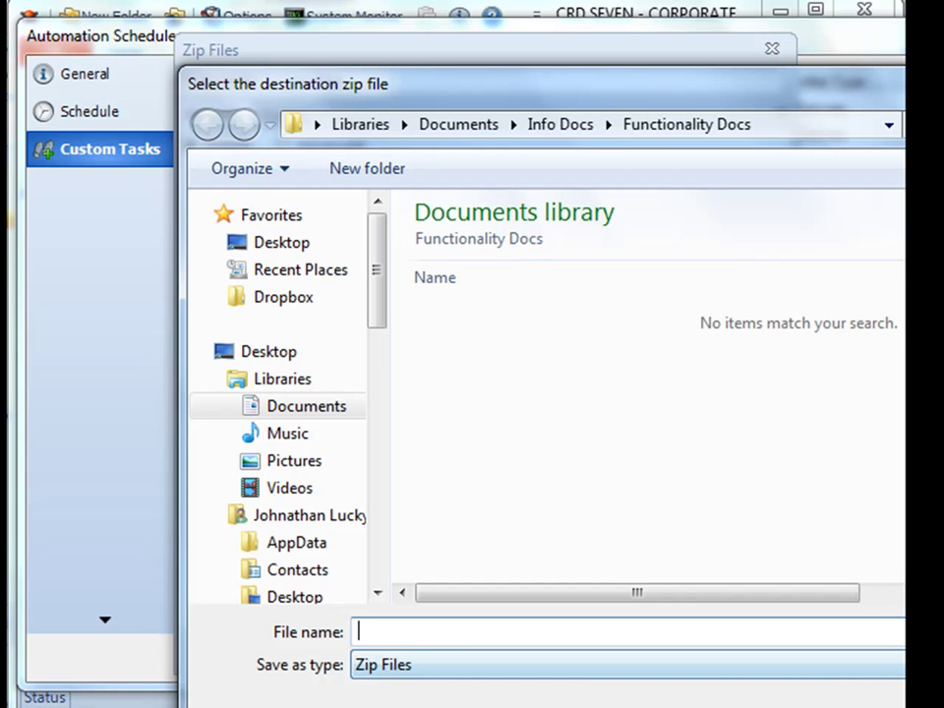
{"action": "type", "text": "Zipd"}
{"action": "key", "text": "BackSpace"}
{"action": "type", "text": "pped docs"}
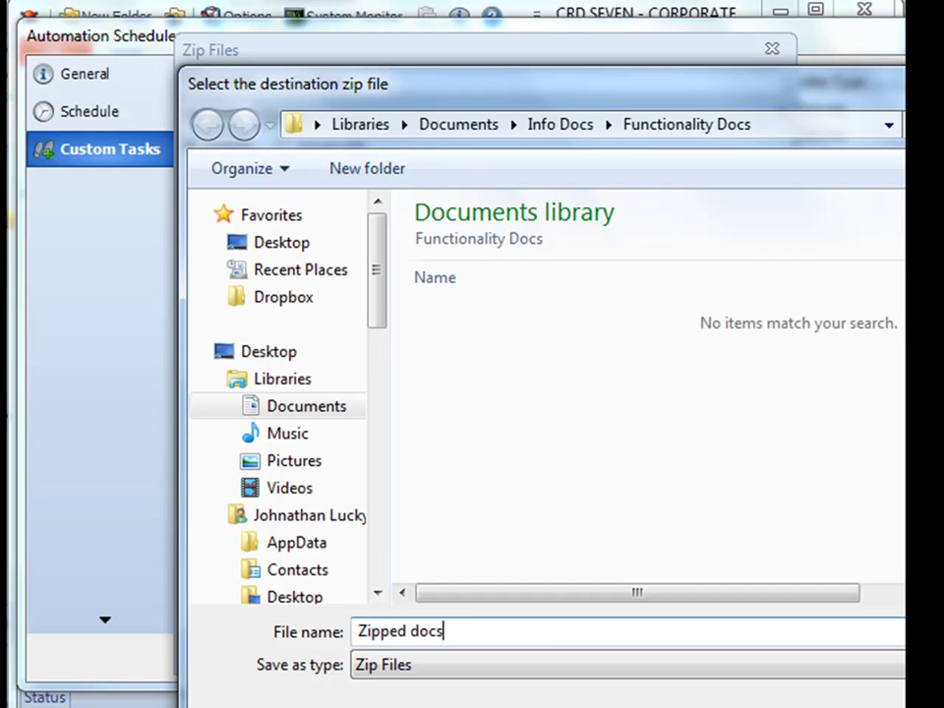
{"action": "key", "text": "Return"}
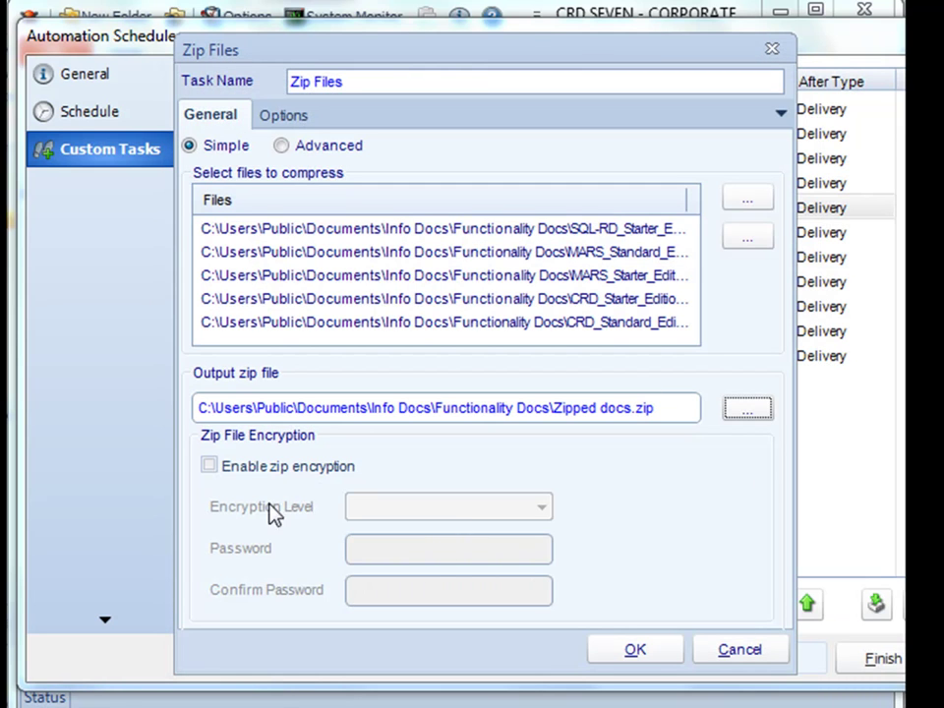
{"action": "left_click", "coordinate": [238, 473]}
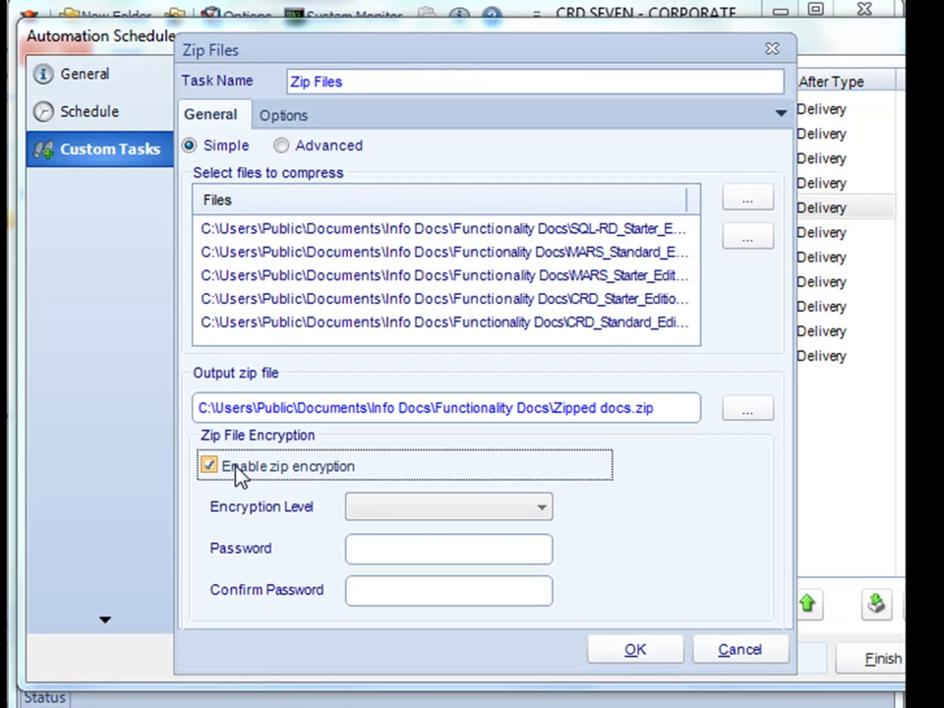
{"action": "left_click", "coordinate": [413, 513]}
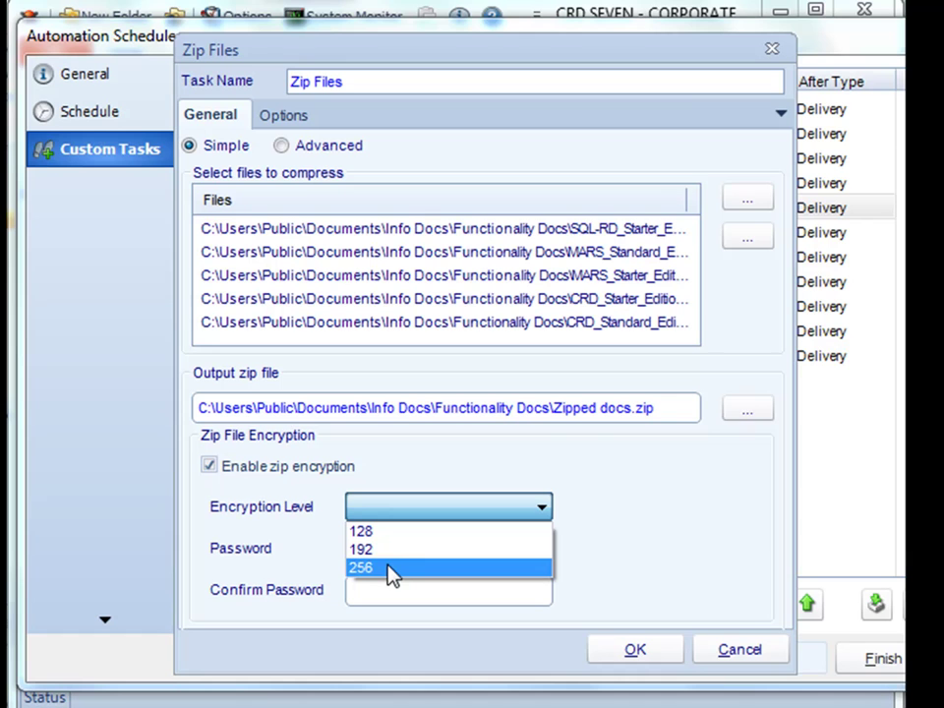
{"action": "left_click", "coordinate": [311, 520]}
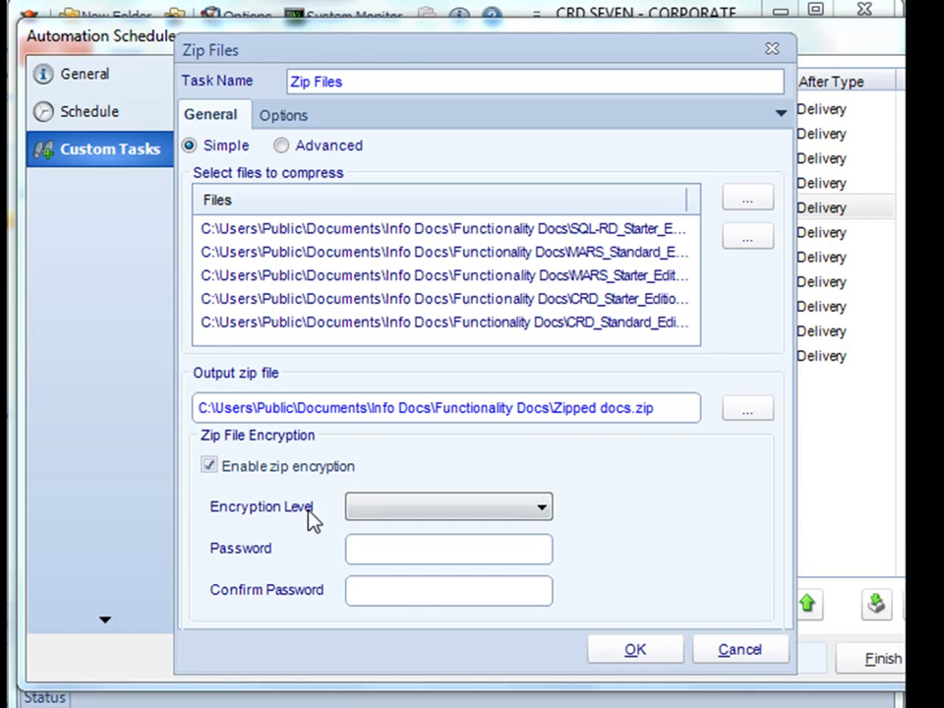
{"action": "left_click", "coordinate": [273, 471]}
Save the Zip Files task and add an Unzip File task to the schedule.
{"action": "left_click", "coordinate": [632, 652]}
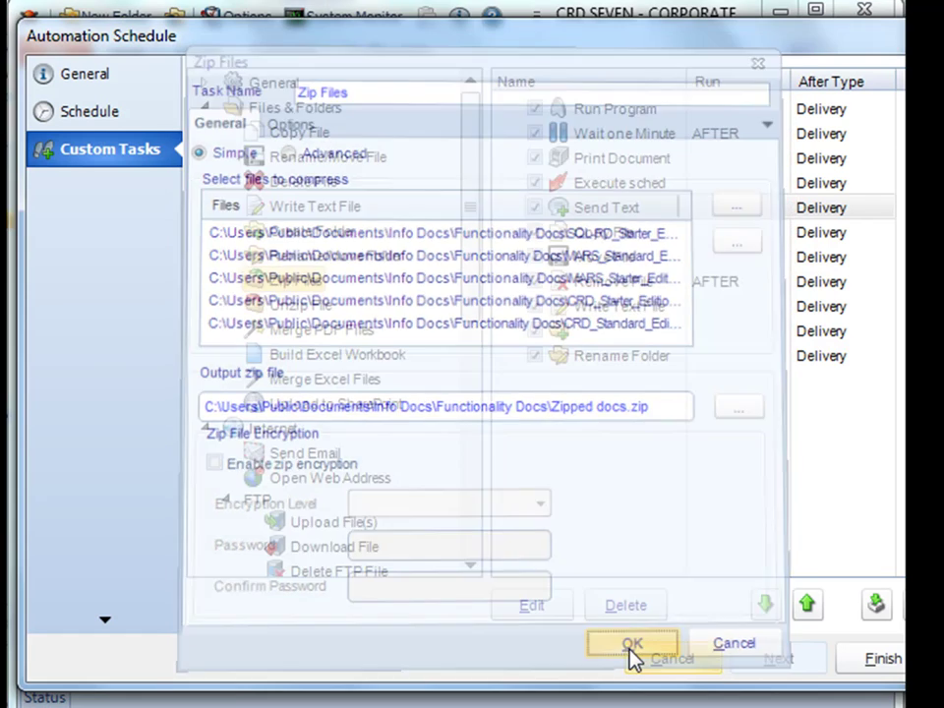
{"action": "left_click", "coordinate": [305, 312]}
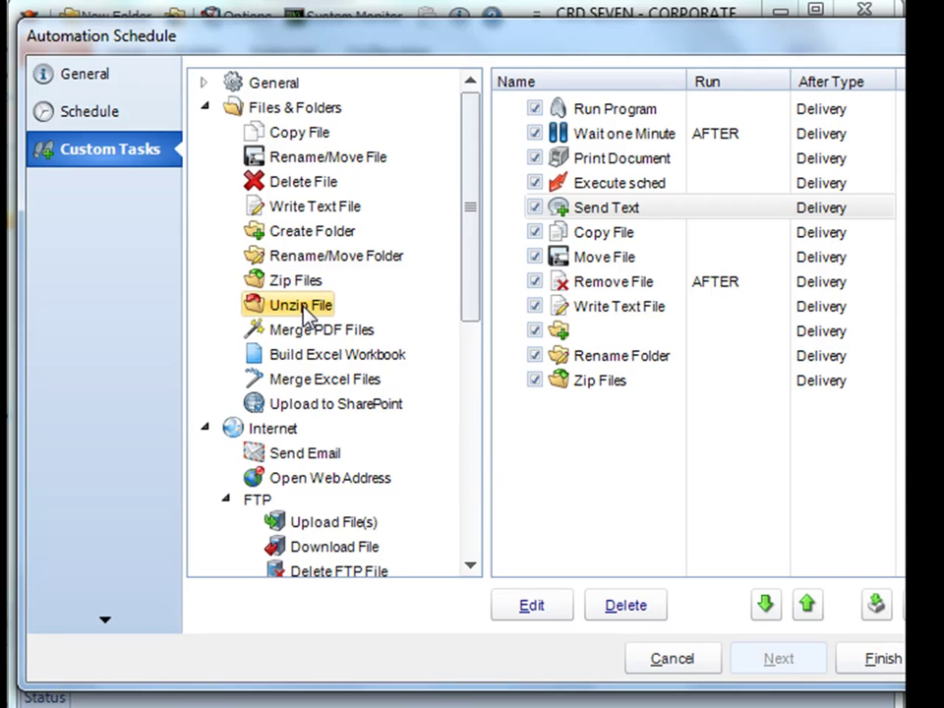
{"action": "left_click_drag", "start_coordinate": [306, 313], "coordinate": [582, 452]}
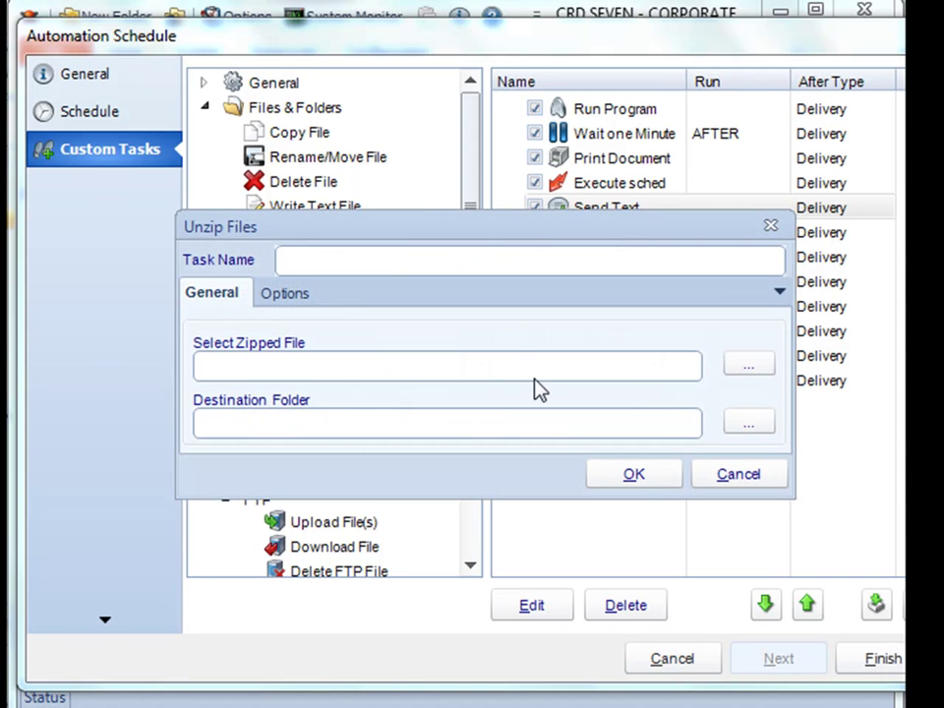
Choose the Crystal Reports Samples - Supplier Relationship archive in Downloads as the zipped file and the Desktop as the destination folder.
{"action": "left_click", "coordinate": [752, 368]}
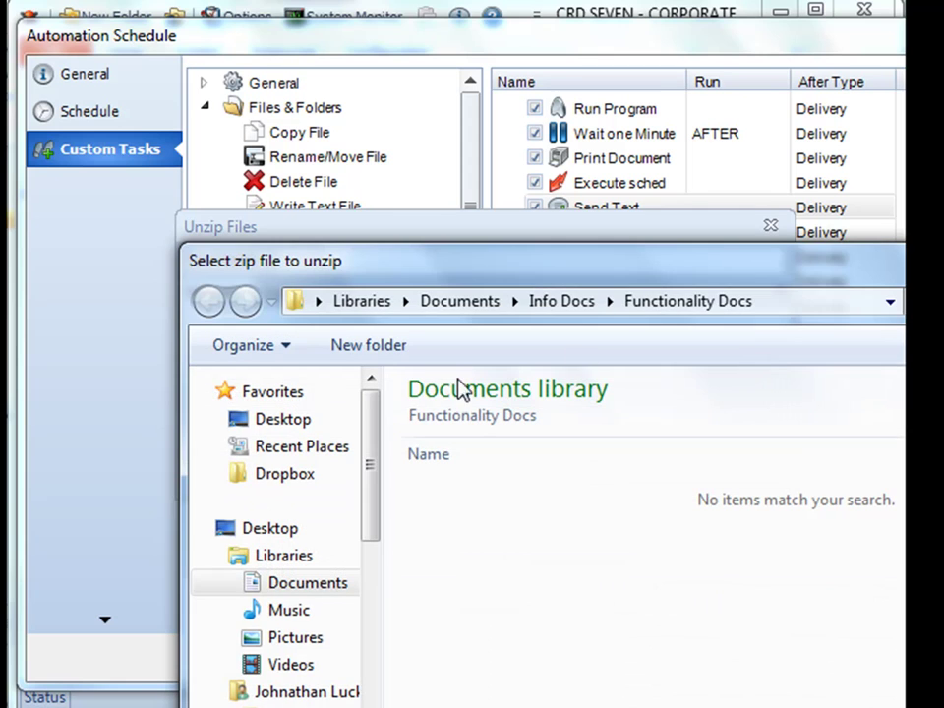
{"action": "left_click_drag", "start_coordinate": [370, 452], "coordinate": [369, 516]}
{"action": "left_click", "coordinate": [303, 625]}
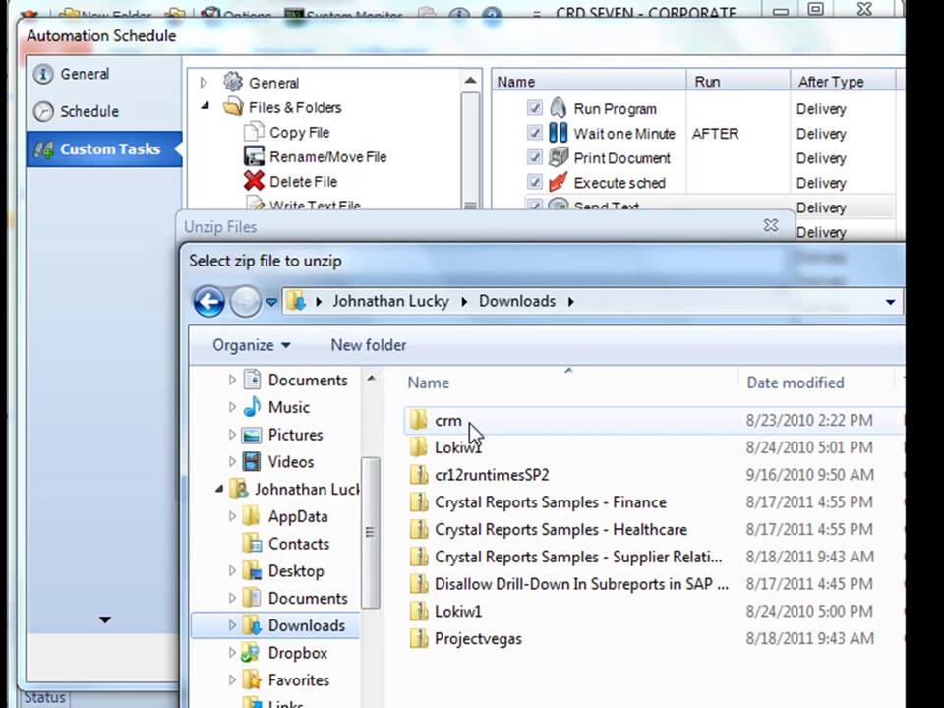
{"action": "left_click", "coordinate": [462, 503]}
{"action": "left_click", "coordinate": [472, 556]}
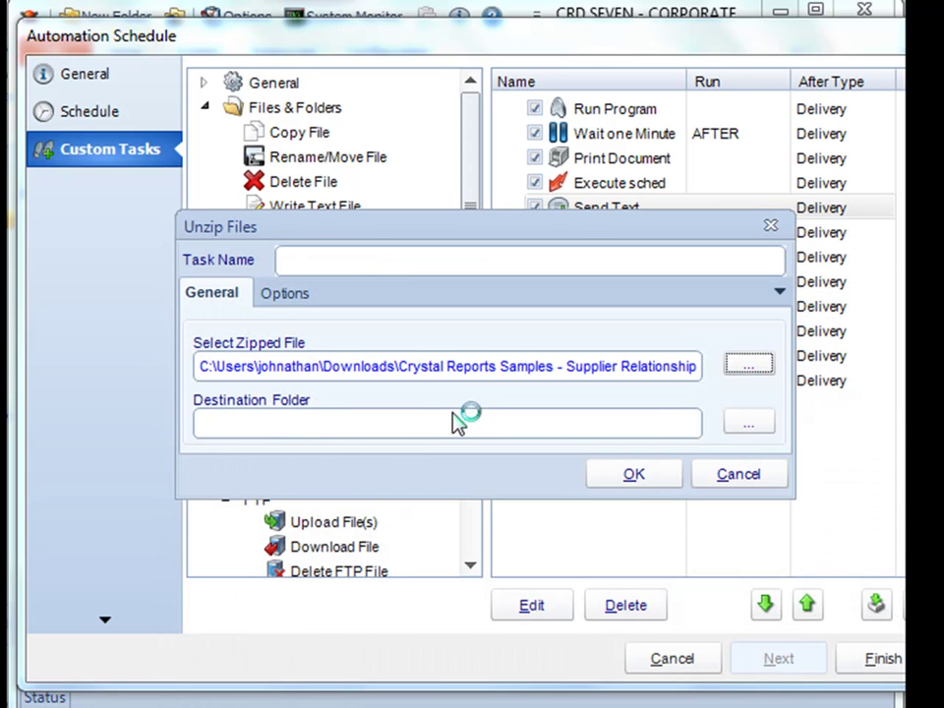
{"action": "left_click", "coordinate": [748, 422]}
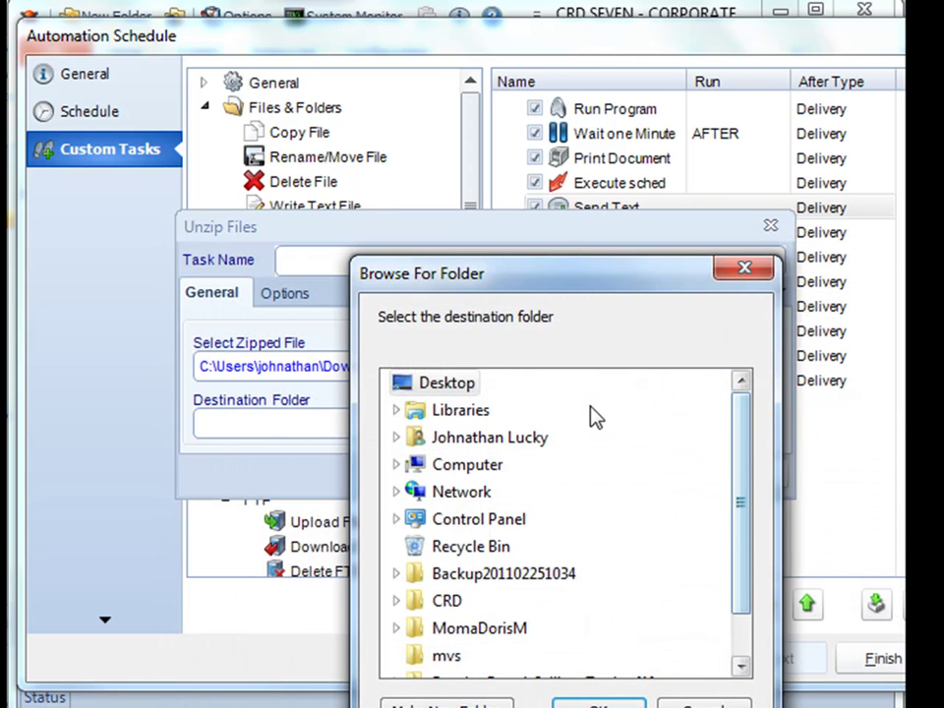
{"action": "left_click", "coordinate": [599, 705]}
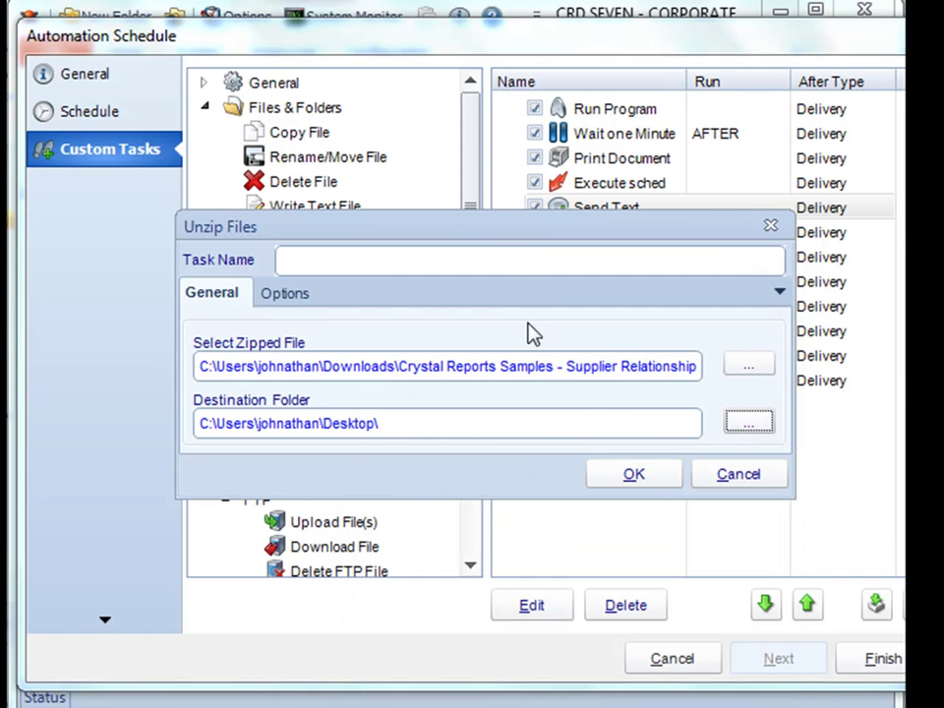
Name the unzip task "Unzip Crystal" and save it.
{"action": "left_click", "coordinate": [498, 256]}
{"action": "type", "text": "Unzip Crystal"}
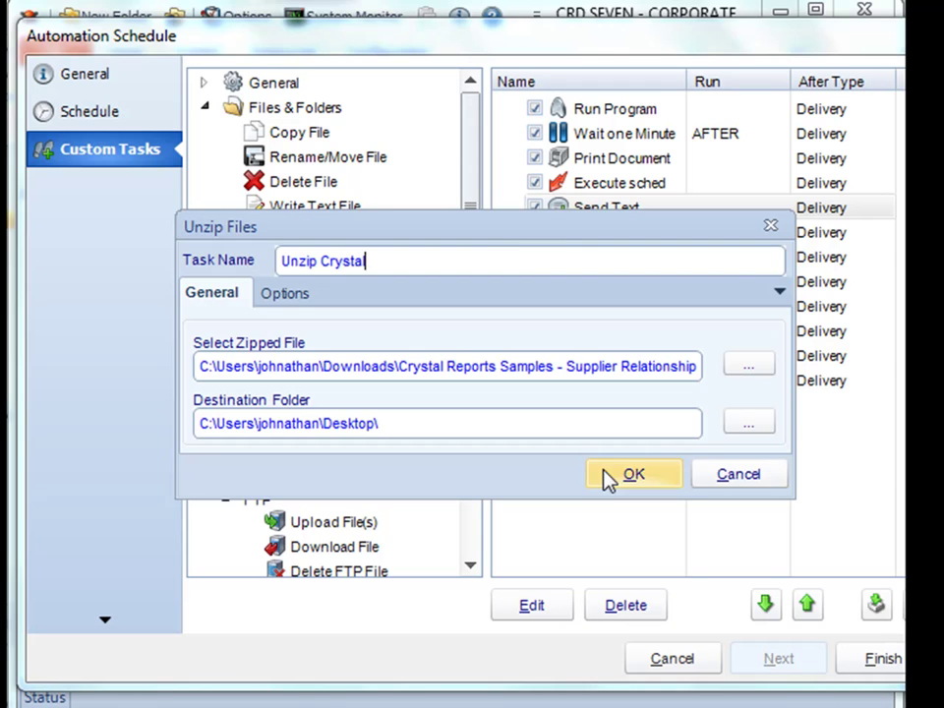
{"action": "left_click", "coordinate": [606, 477]}
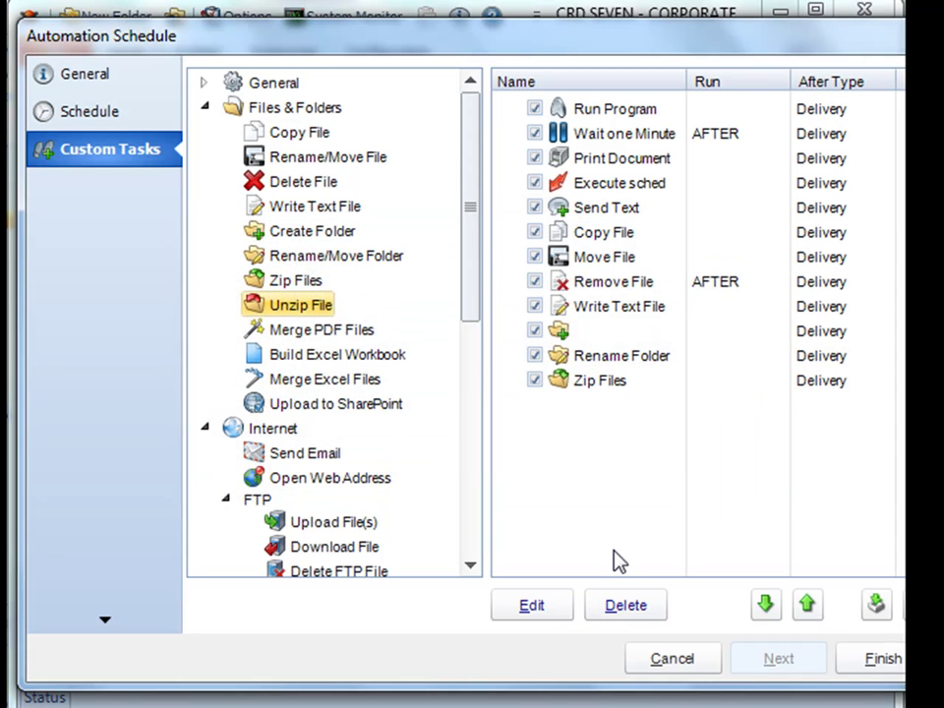
Add a Merge PDF Files task and choose the three PDFs in the Info Docs folder as the files to merge.
{"action": "left_click", "coordinate": [284, 334]}
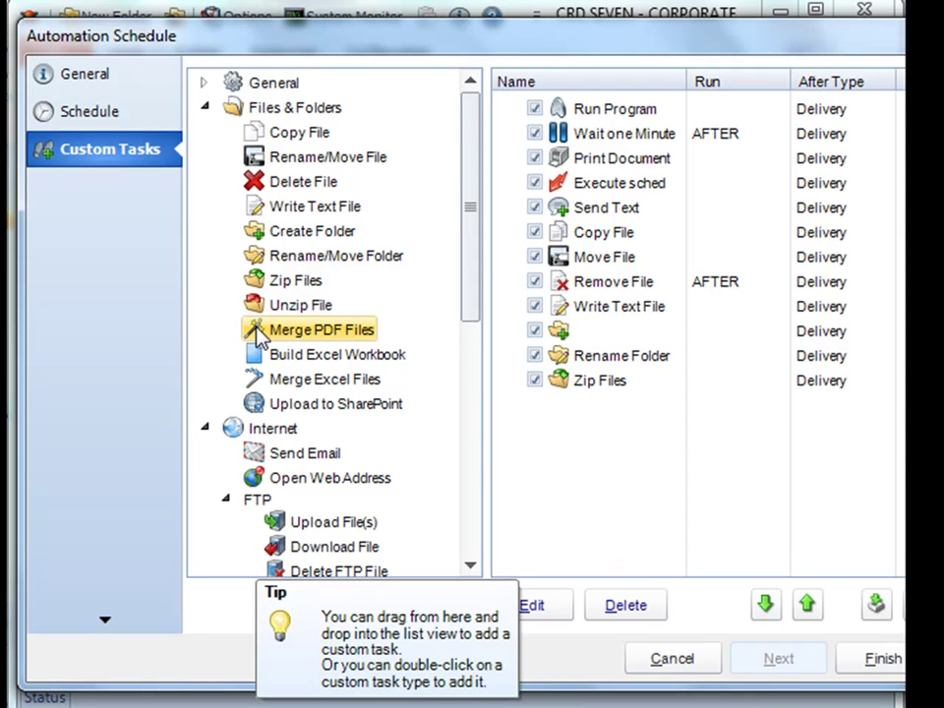
{"action": "left_click_drag", "start_coordinate": [258, 332], "coordinate": [541, 444]}
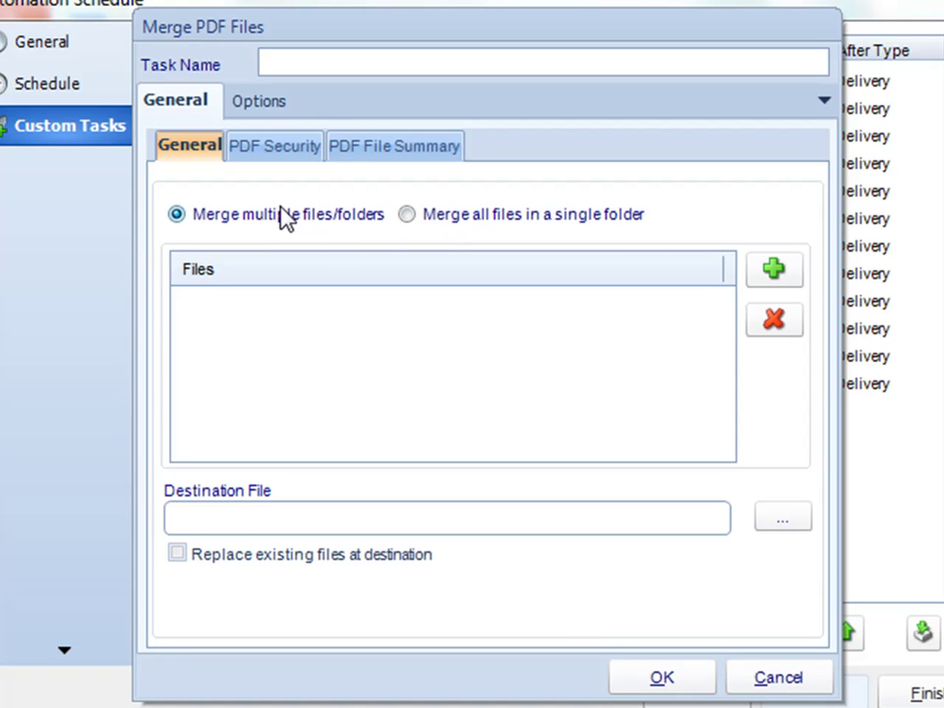
{"action": "left_click", "coordinate": [775, 267]}
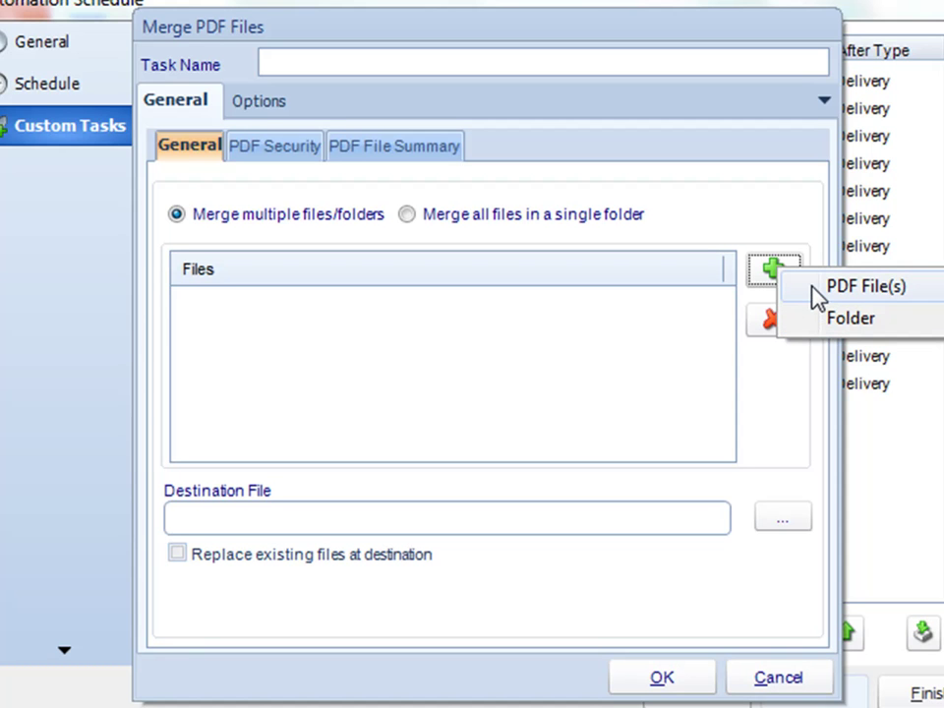
{"action": "left_click", "coordinate": [815, 294]}
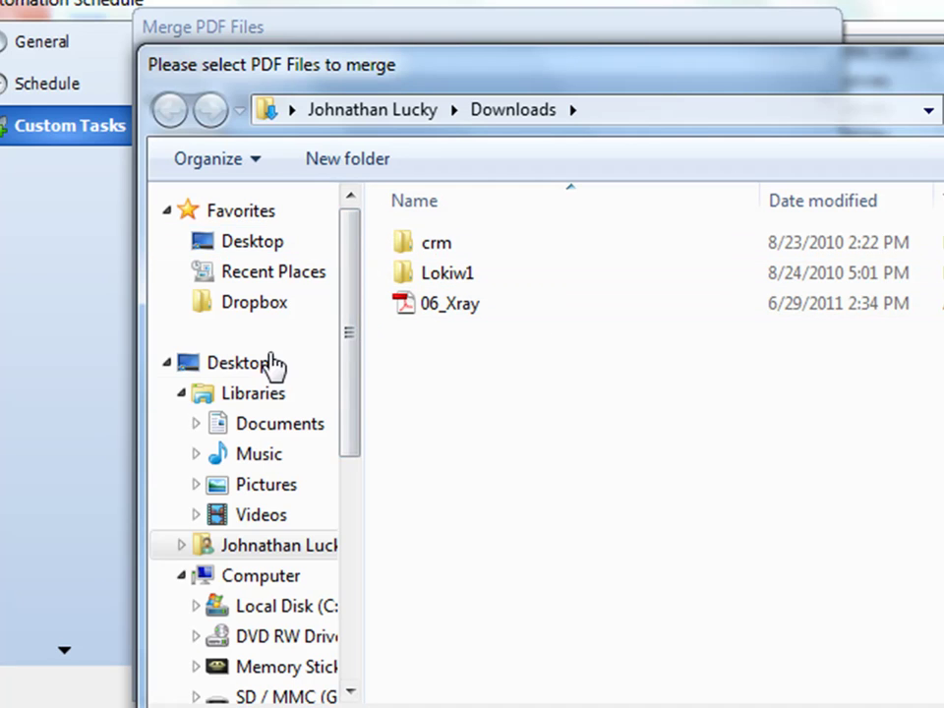
{"action": "left_click", "coordinate": [280, 424]}
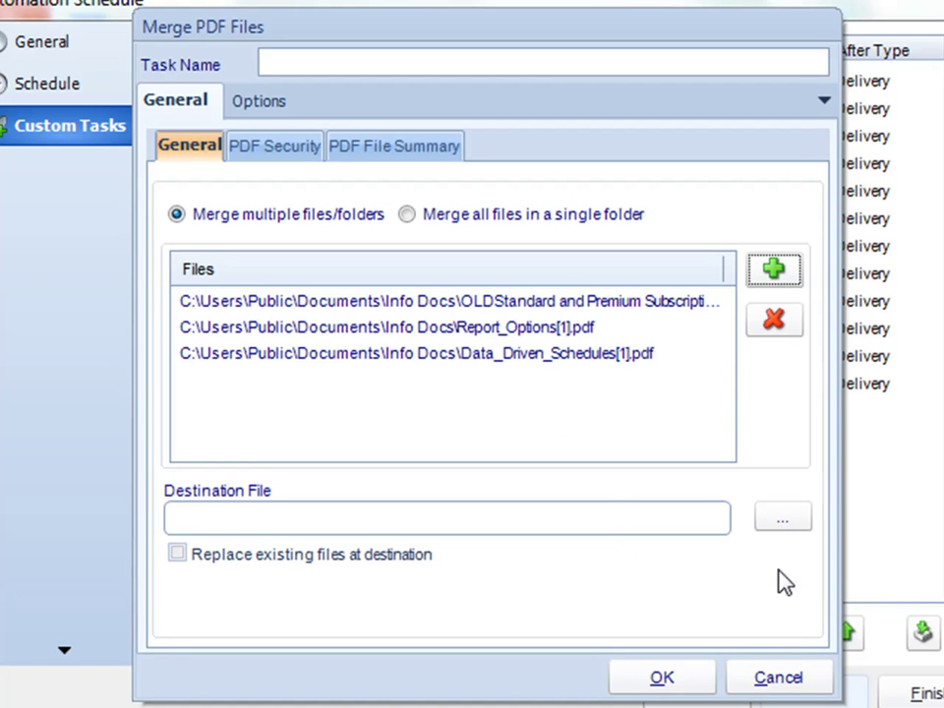
Set the merge destination to "Newly Merged File" in the Functionality Docs folder and name the task "Merge PDF".
{"action": "left_click", "coordinate": [777, 526]}
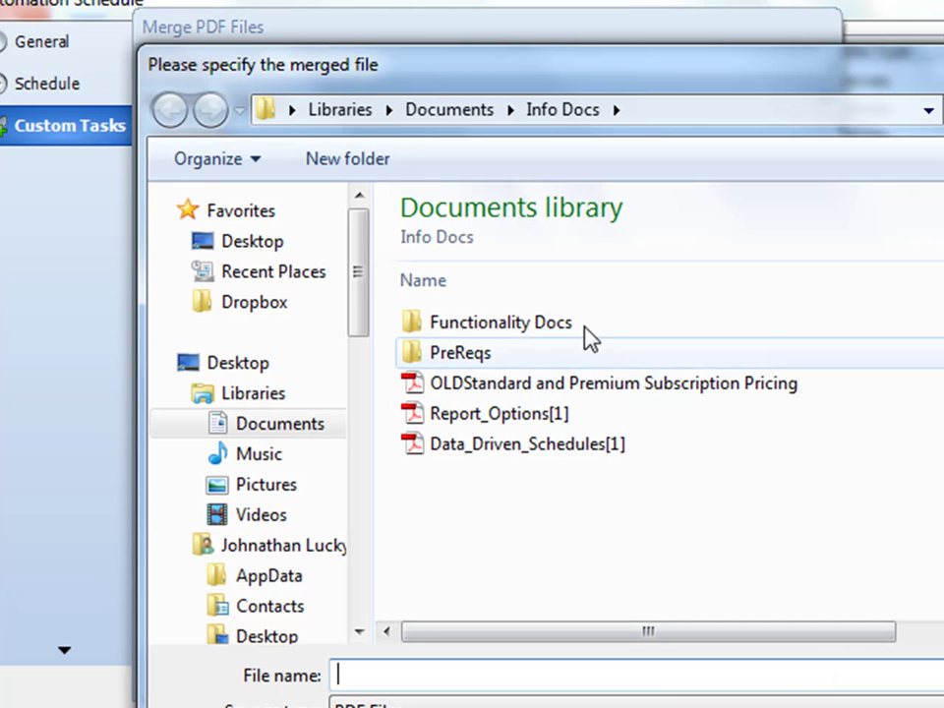
{"action": "double_click", "coordinate": [511, 323]}
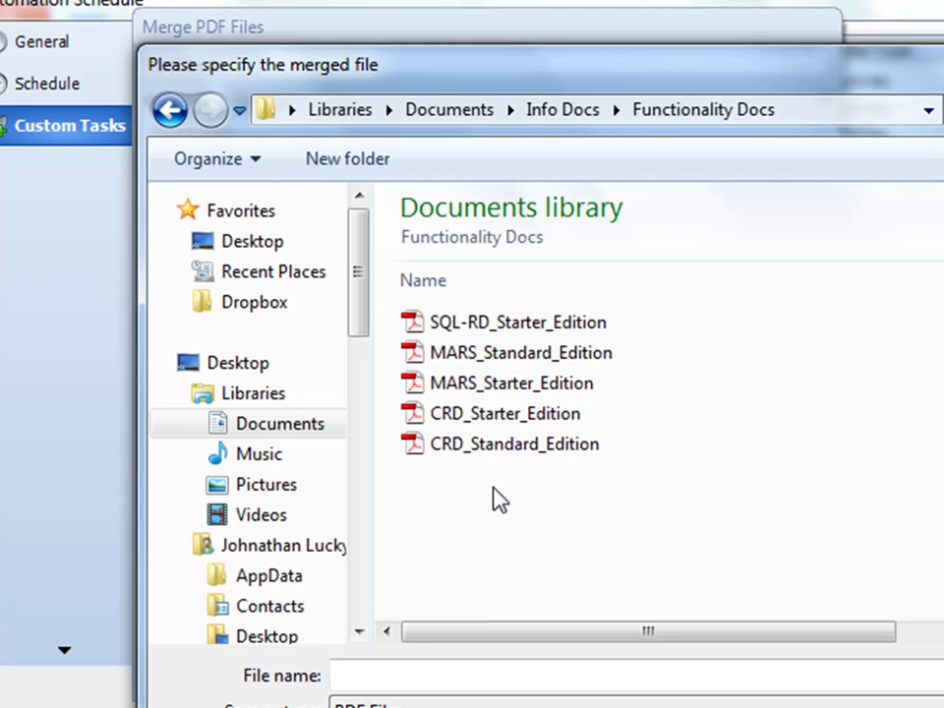
{"action": "left_click", "coordinate": [428, 676]}
{"action": "type", "text": "Newly Merged File"}
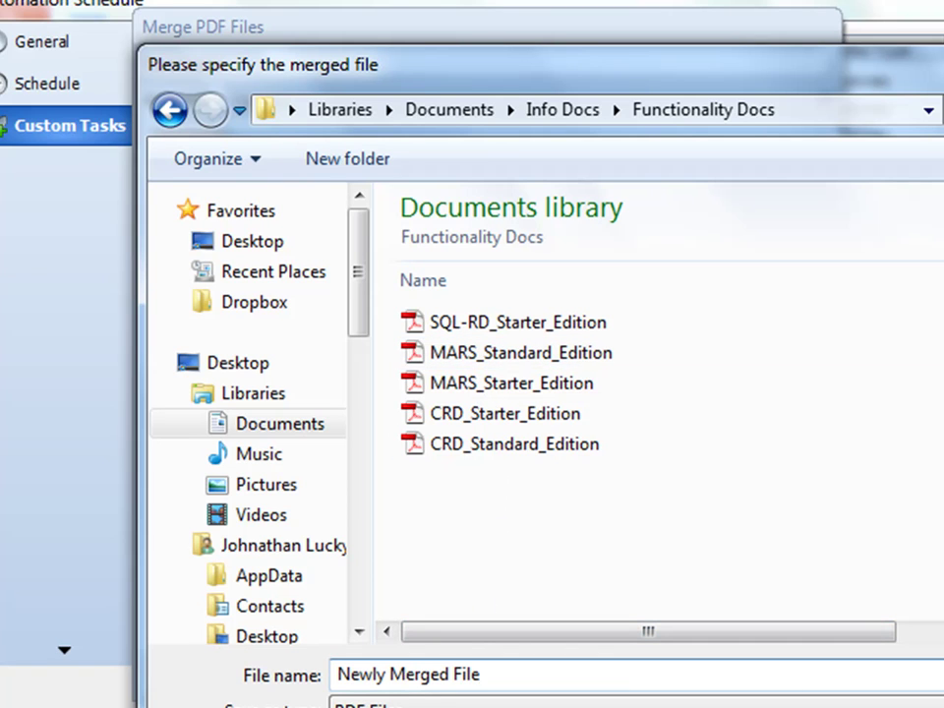
{"action": "key", "text": "Return"}
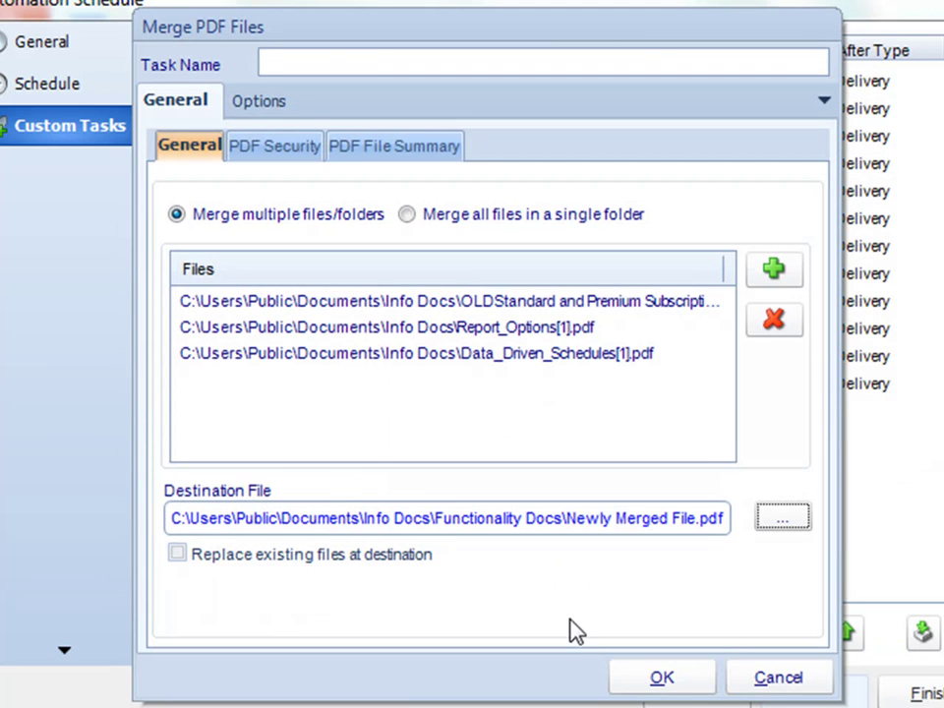
{"action": "left_click", "coordinate": [480, 61]}
{"action": "type", "text": "Merge PDF"}
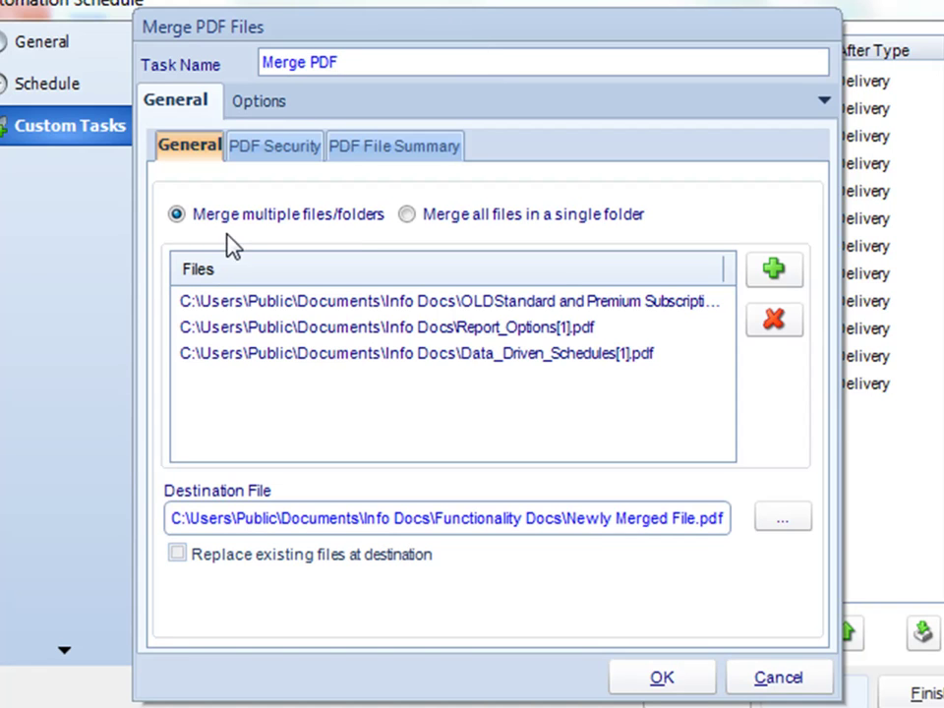
View the merge task's PDF Security settings, enabling the PDF options and disabling them again.
{"action": "left_click", "coordinate": [268, 154]}
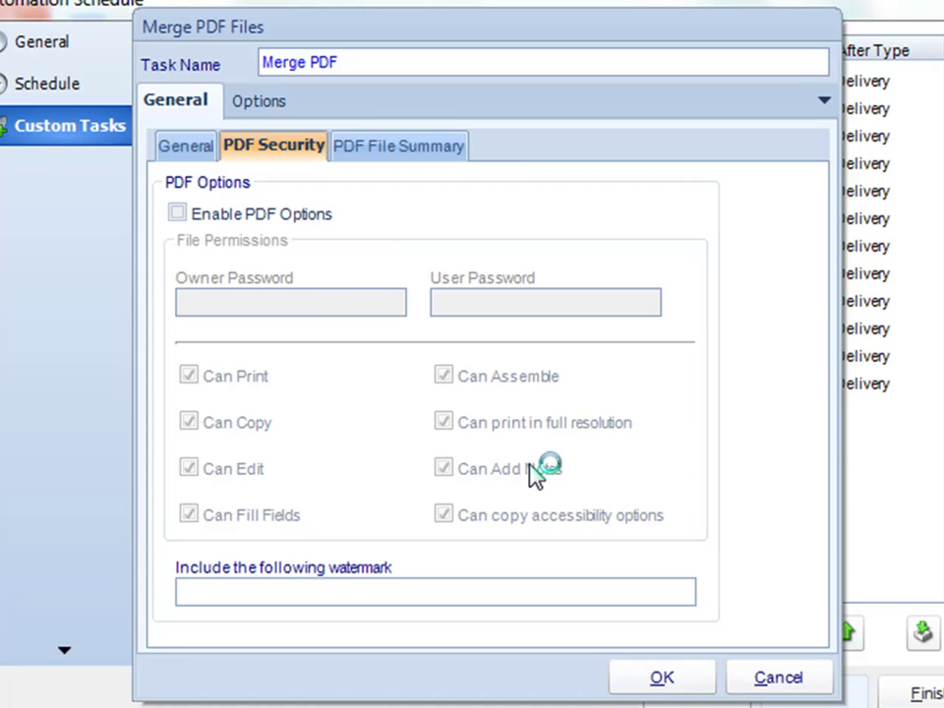
{"action": "left_click", "coordinate": [267, 213]}
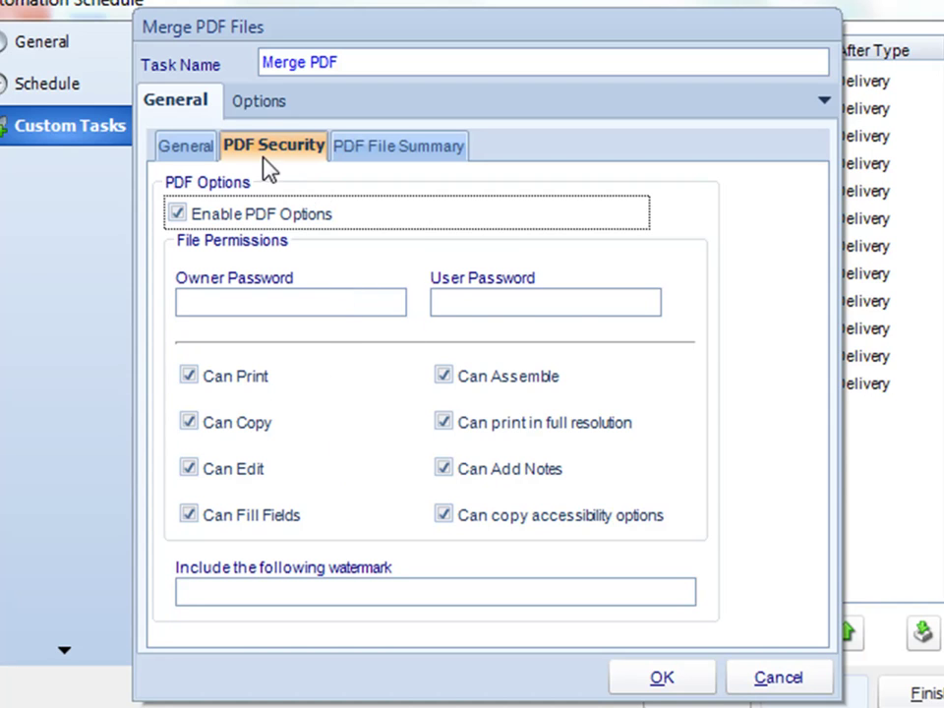
{"action": "left_click", "coordinate": [192, 149]}
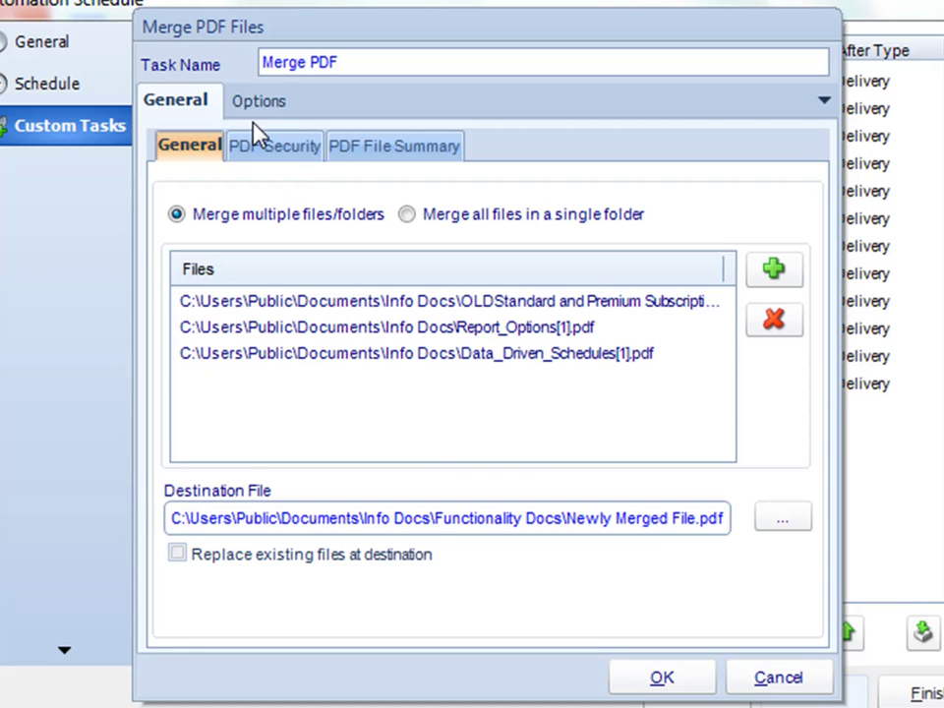
{"action": "left_click", "coordinate": [265, 149]}
{"action": "left_click", "coordinate": [196, 210]}
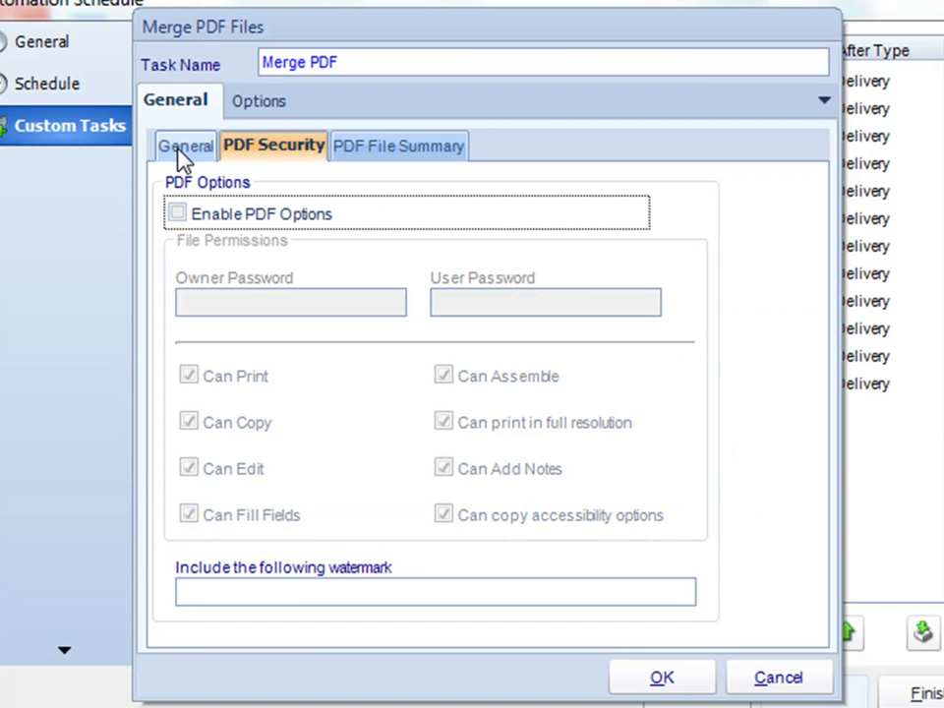
{"action": "left_click", "coordinate": [186, 150]}
Save the Merge PDF task and add a Build Excel Workbook task named "Build Workbook".
{"action": "left_click", "coordinate": [661, 679]}
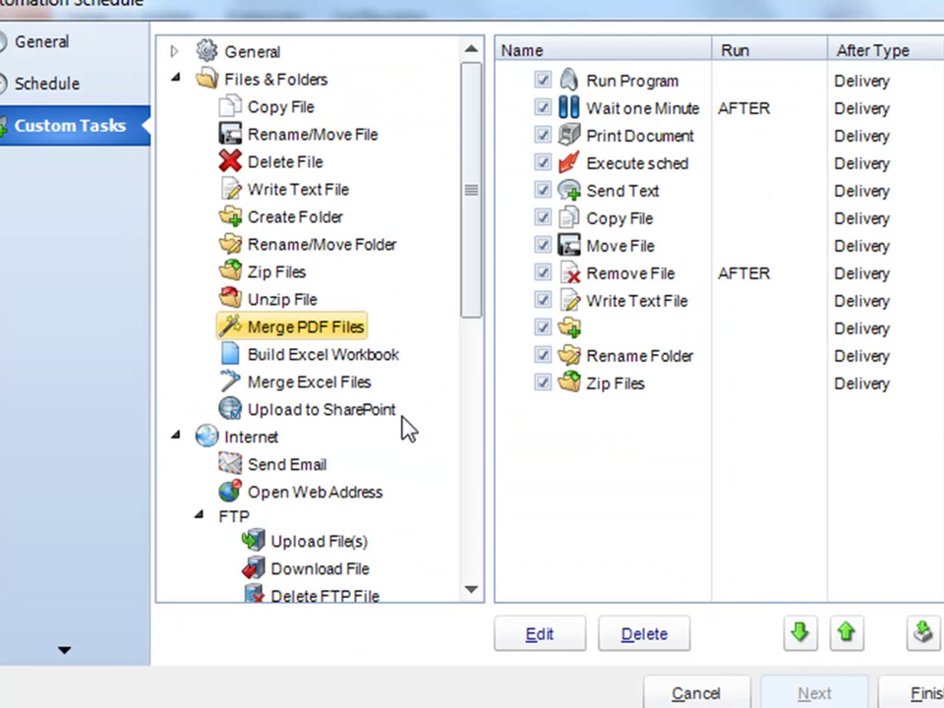
{"action": "left_click", "coordinate": [344, 356]}
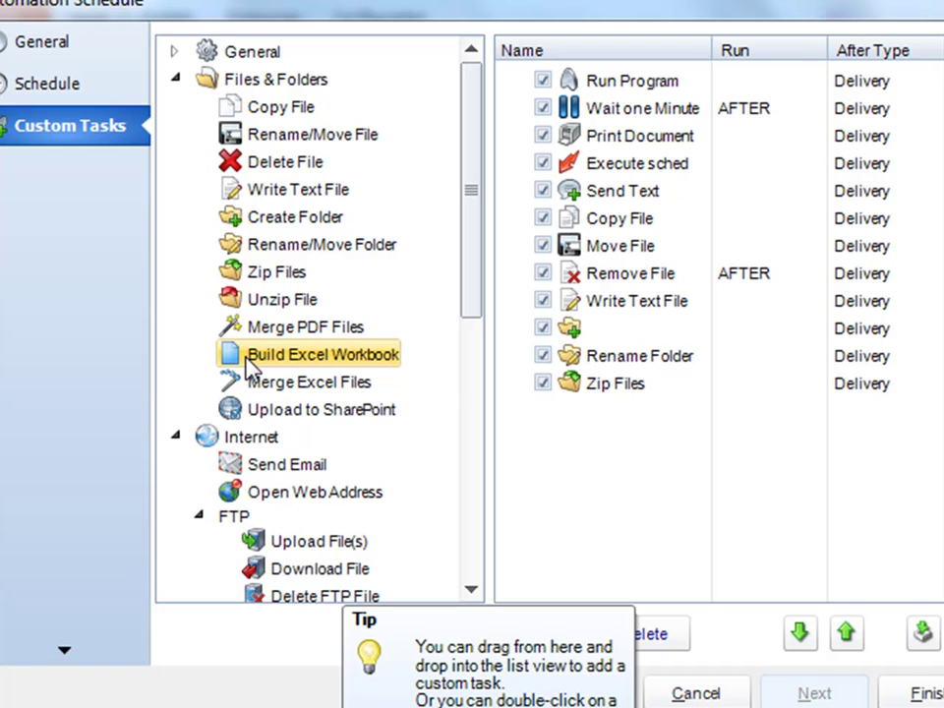
{"action": "left_click_drag", "start_coordinate": [252, 364], "coordinate": [560, 459]}
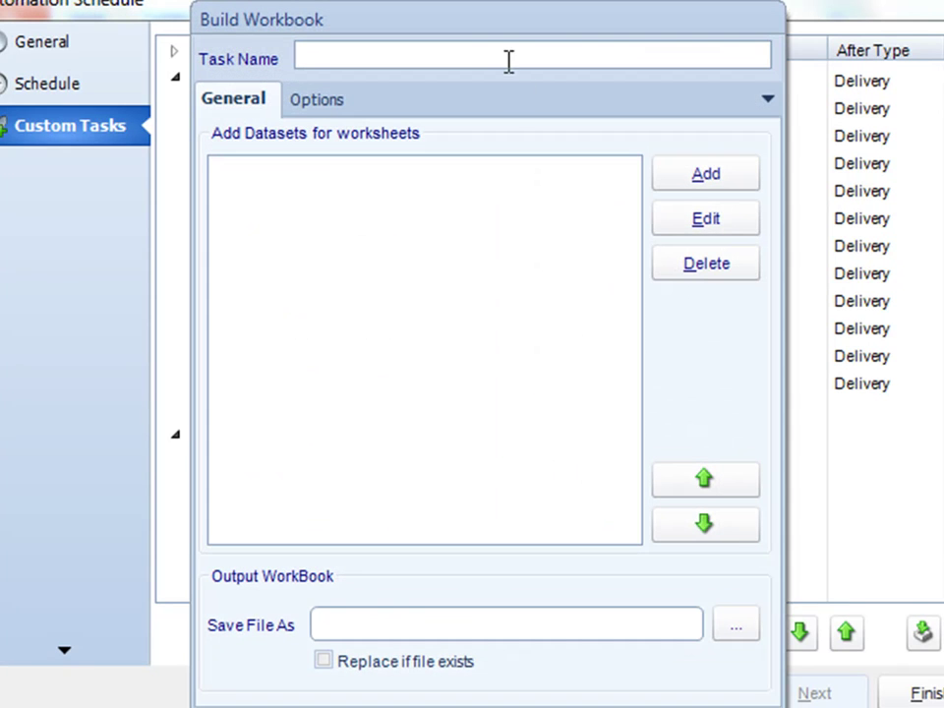
{"action": "left_click_drag", "start_coordinate": [482, 28], "coordinate": [464, 3]}
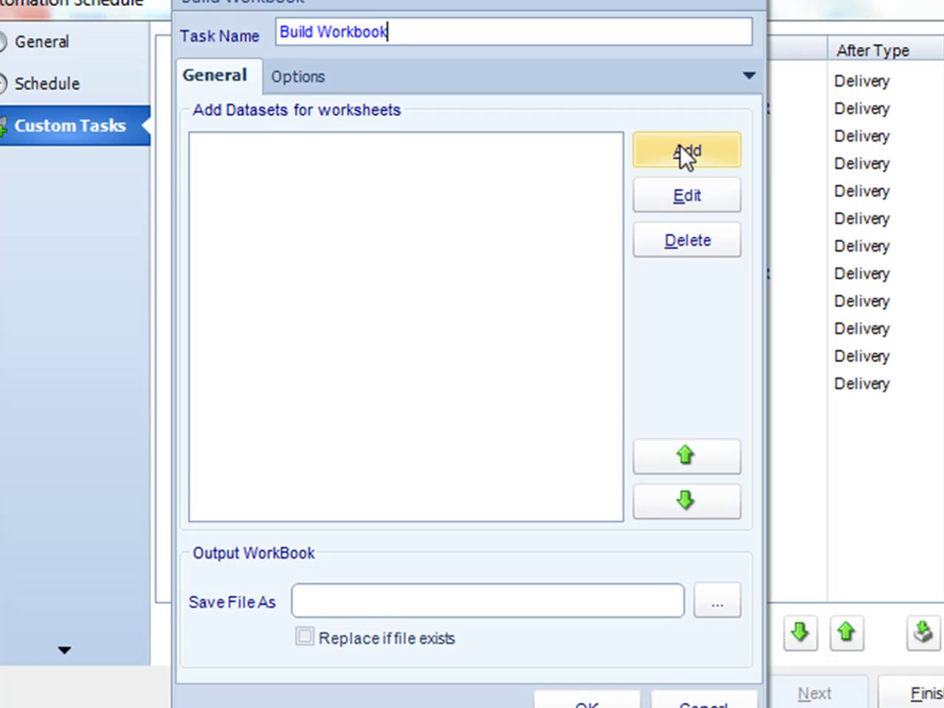
Add a worksheet dataset named "Test Data" and connect it to the Doctor Database DSN.
{"action": "left_click", "coordinate": [686, 150]}
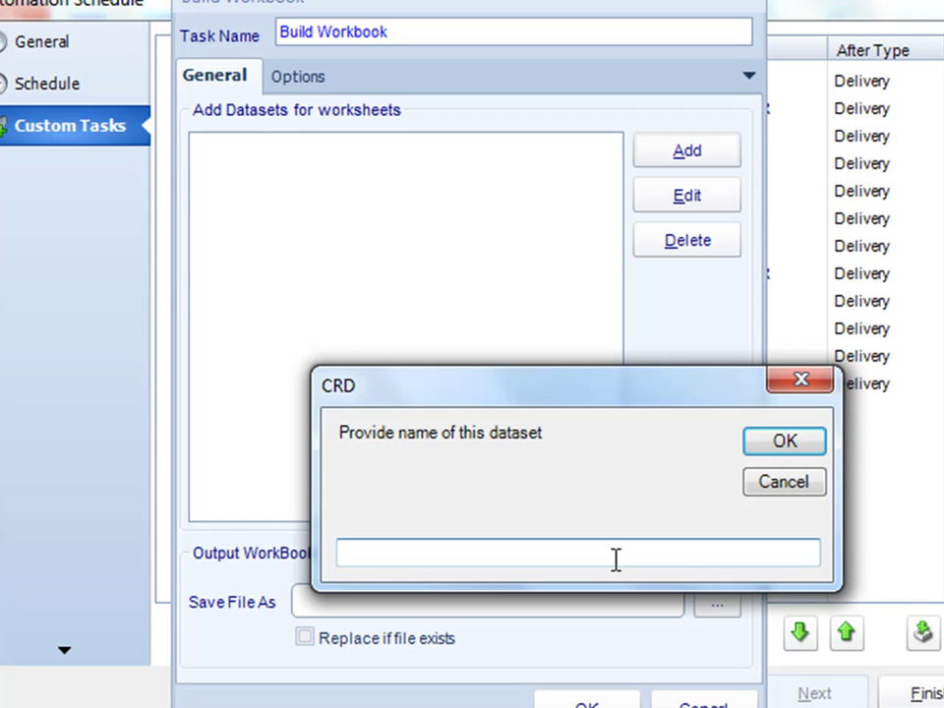
{"action": "type", "text": "Test Data"}
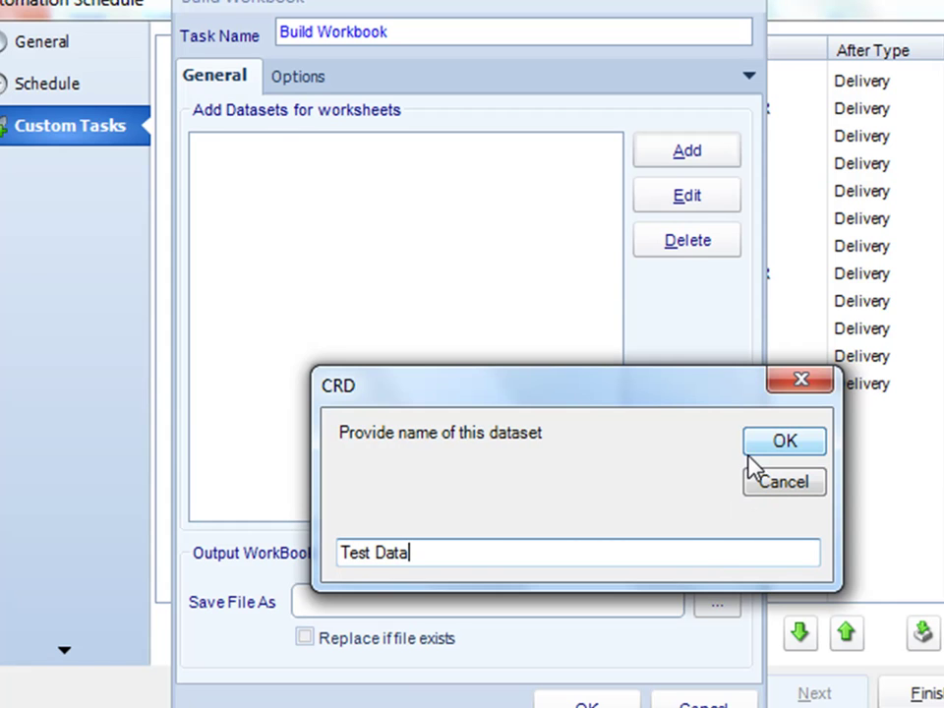
{"action": "left_click", "coordinate": [777, 444]}
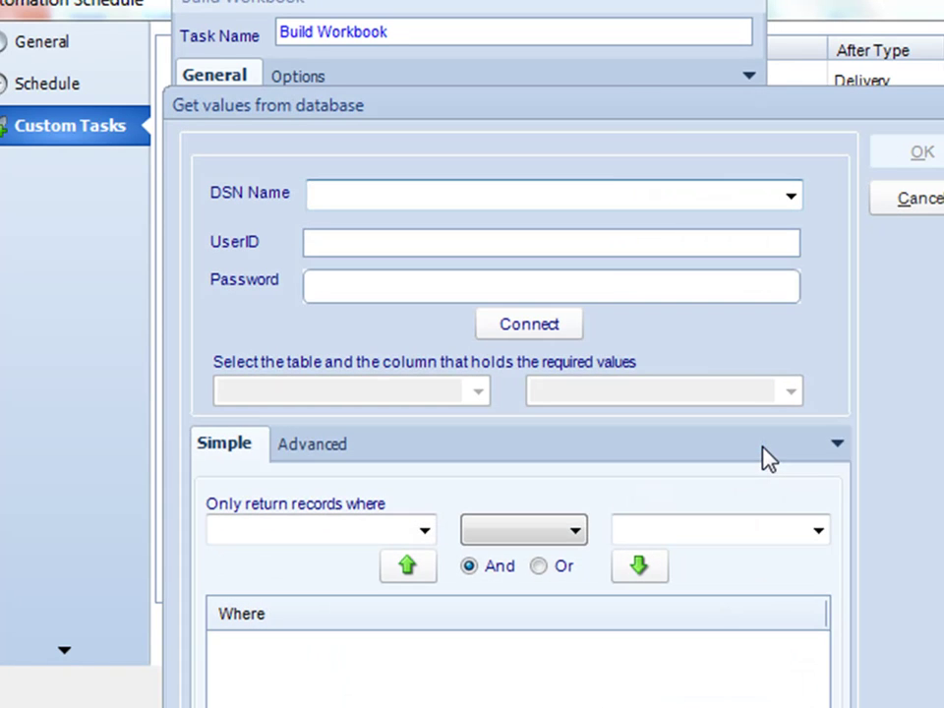
{"action": "left_click_drag", "start_coordinate": [597, 89], "coordinate": [548, 0]}
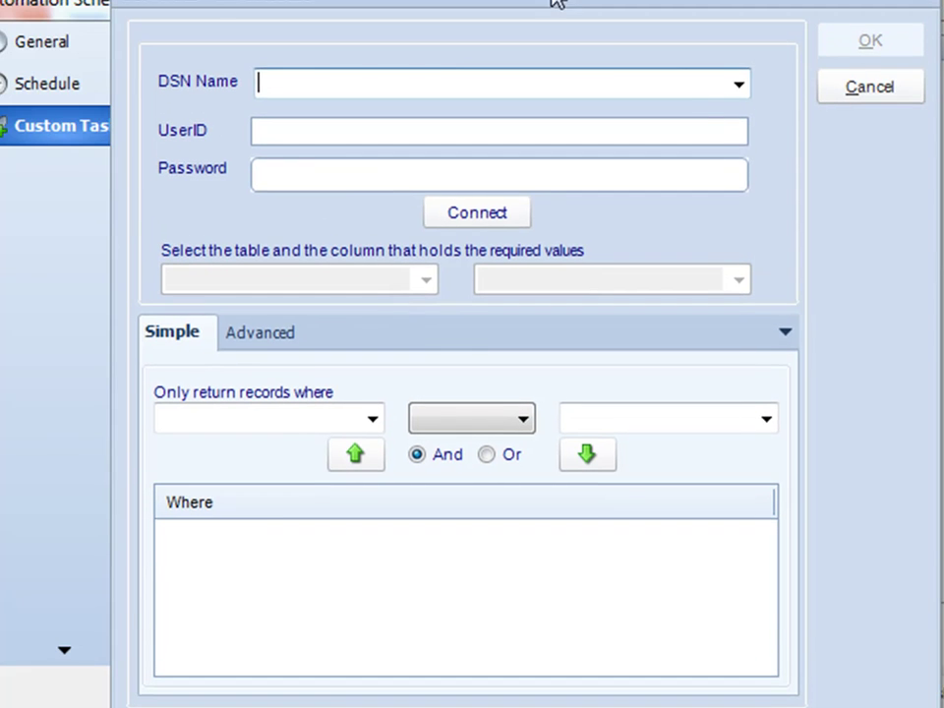
{"action": "left_click", "coordinate": [738, 87]}
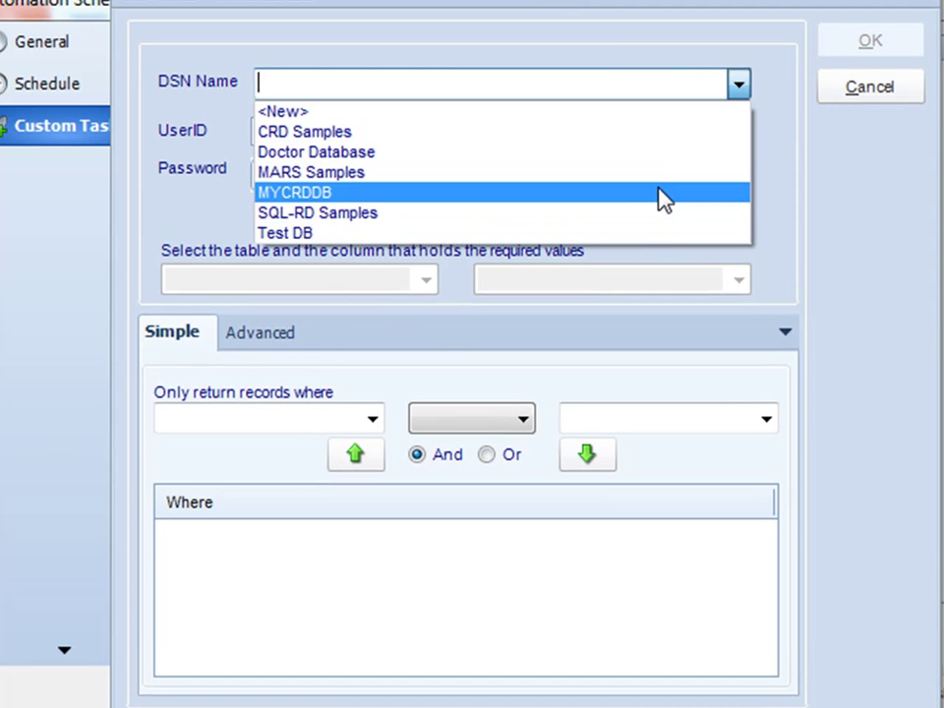
{"action": "left_click", "coordinate": [627, 155]}
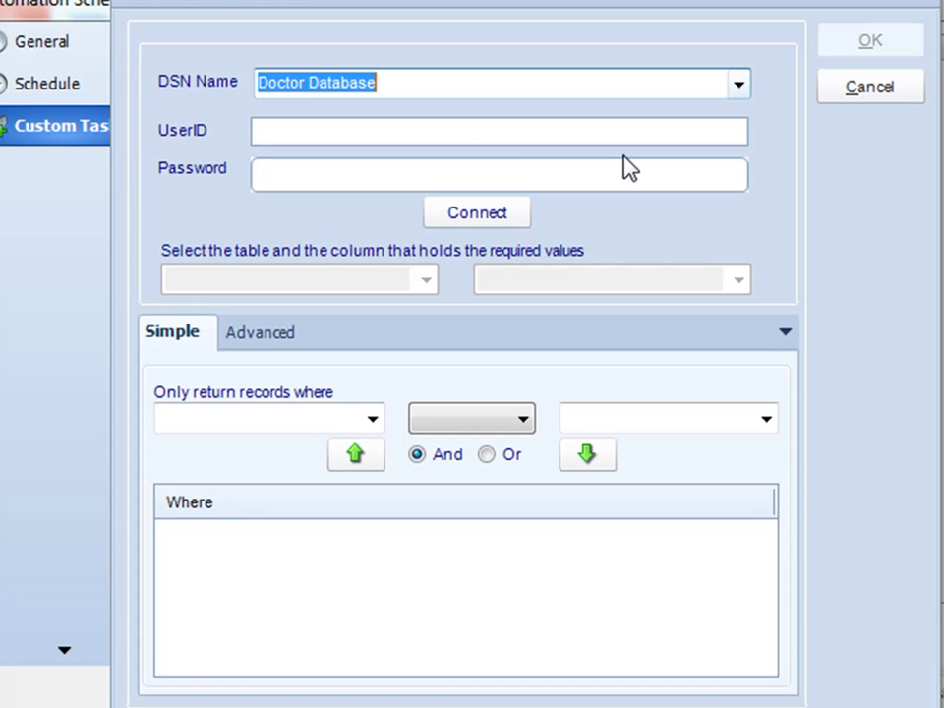
{"action": "left_click", "coordinate": [505, 218]}
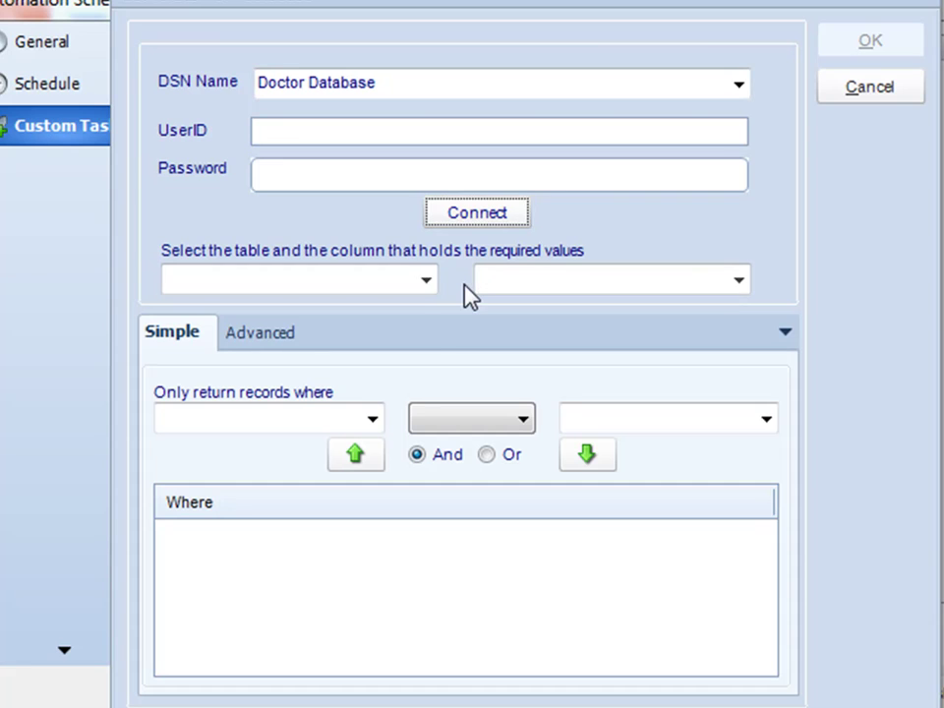
Select the Customers table and its [Customer name] column as the source of the dataset's values.
{"action": "left_click", "coordinate": [427, 280]}
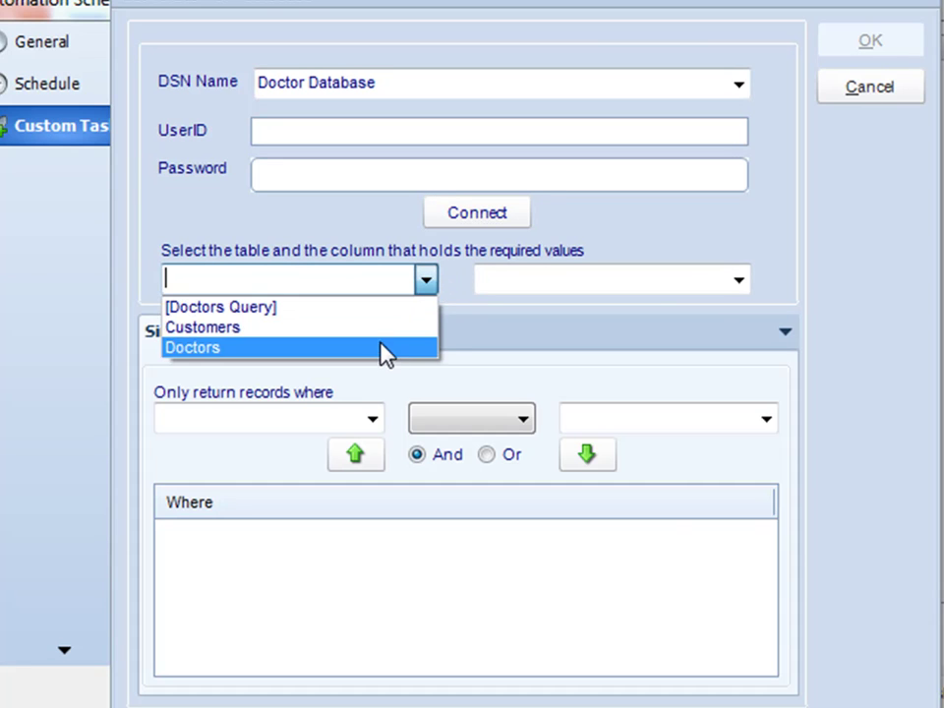
{"action": "left_click", "coordinate": [347, 332]}
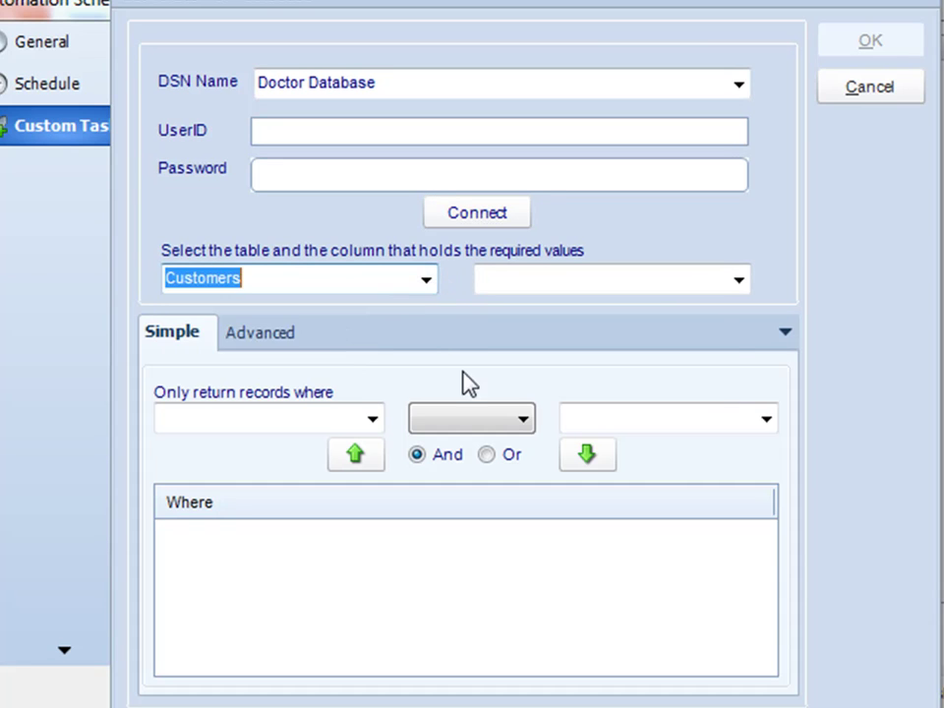
{"action": "left_click", "coordinate": [737, 280]}
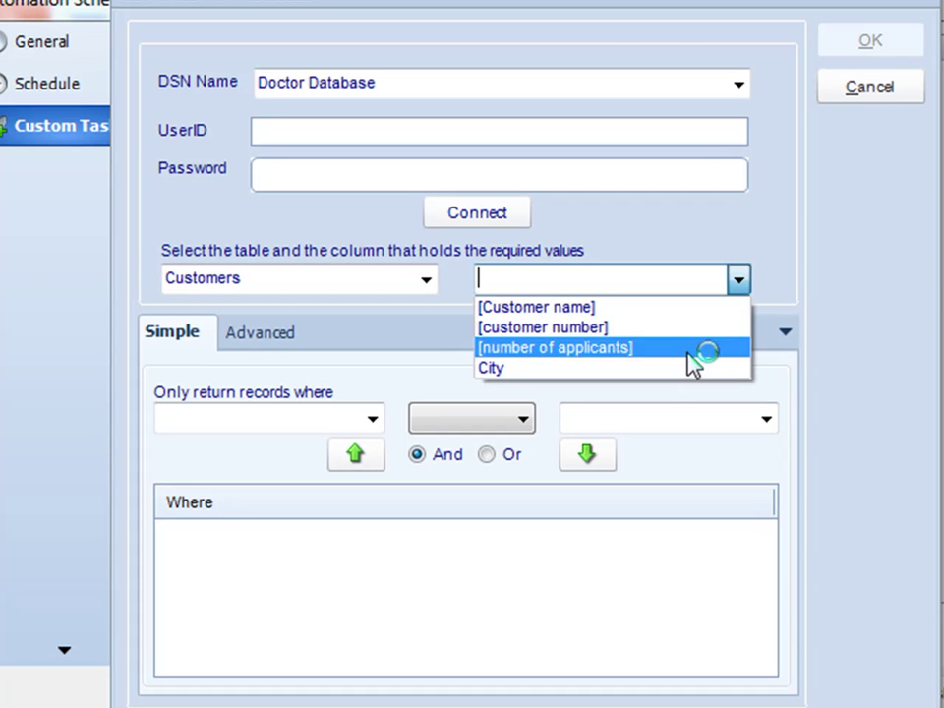
{"action": "left_click", "coordinate": [672, 311]}
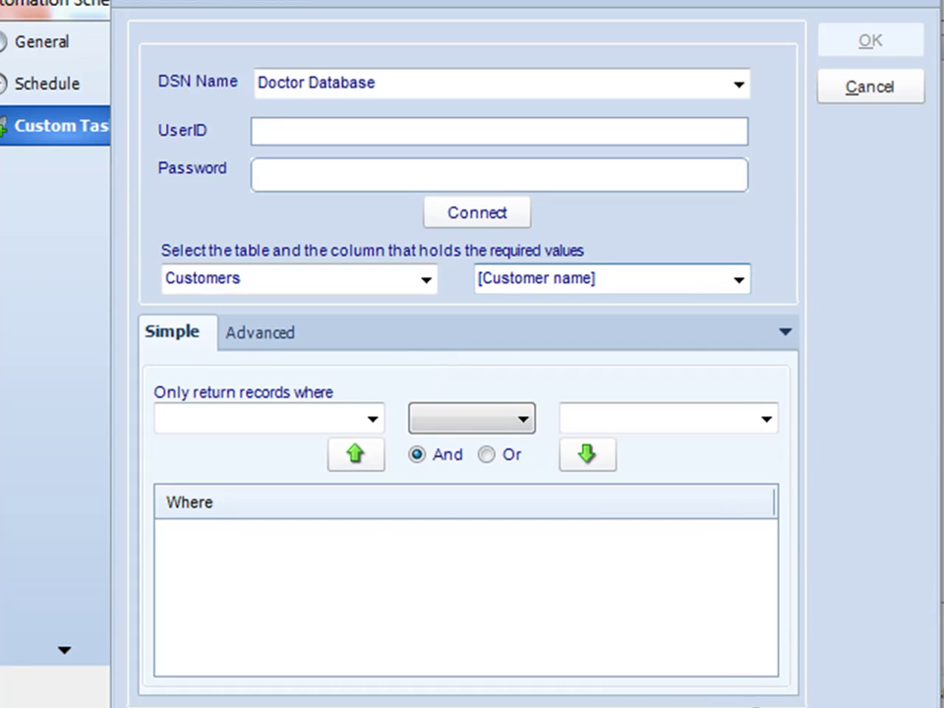
Test the dataset query, close its results and save the dataset to the workbook task.
{"action": "left_click", "coordinate": [625, 602]}
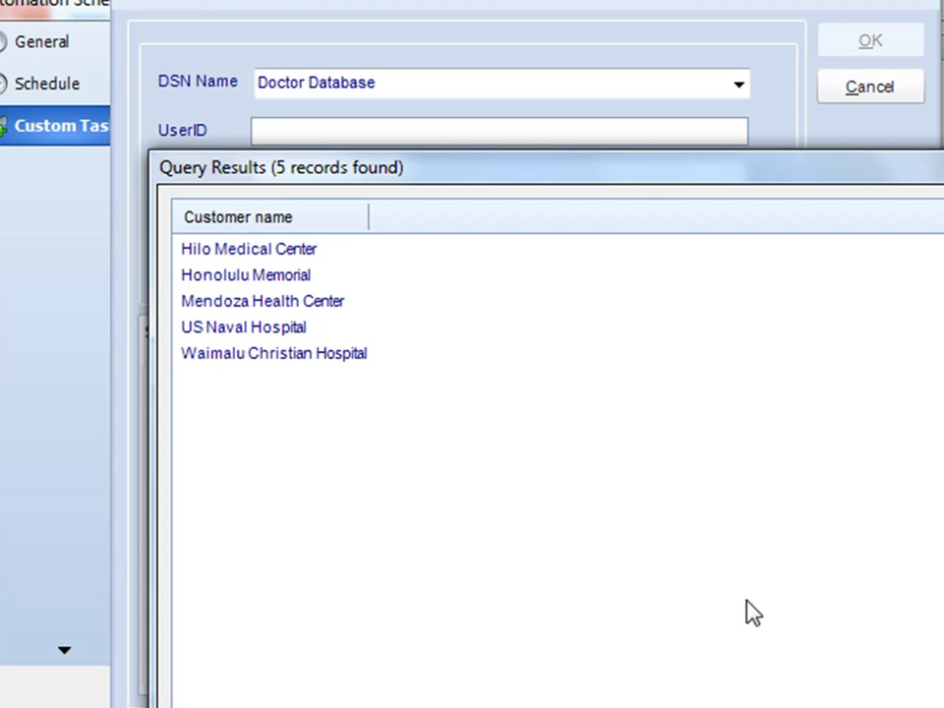
{"action": "left_click_drag", "start_coordinate": [625, 173], "coordinate": [562, 46]}
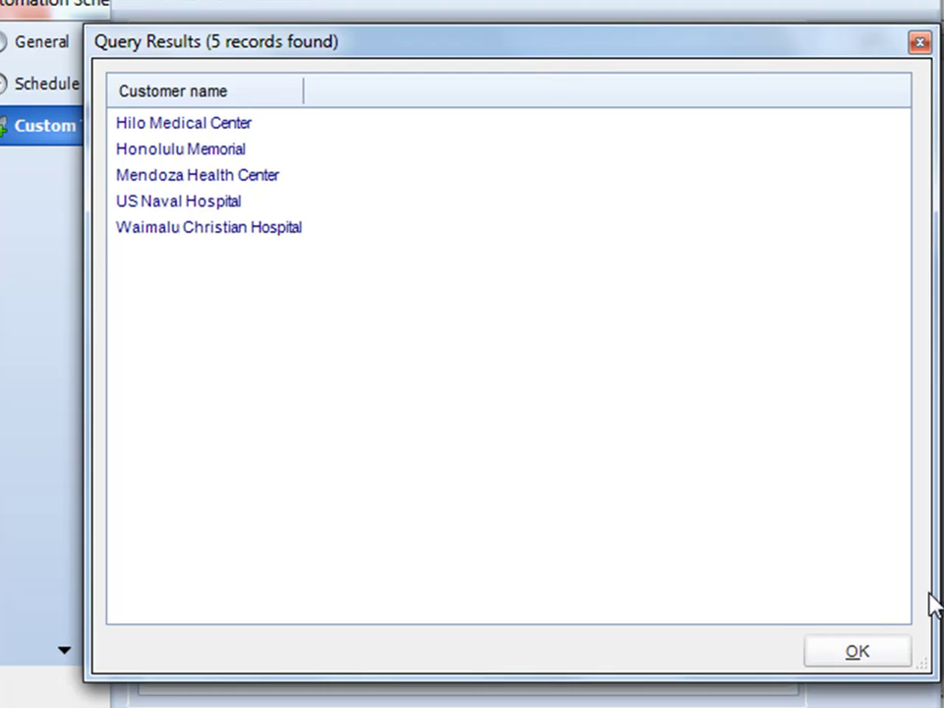
{"action": "left_click", "coordinate": [880, 659]}
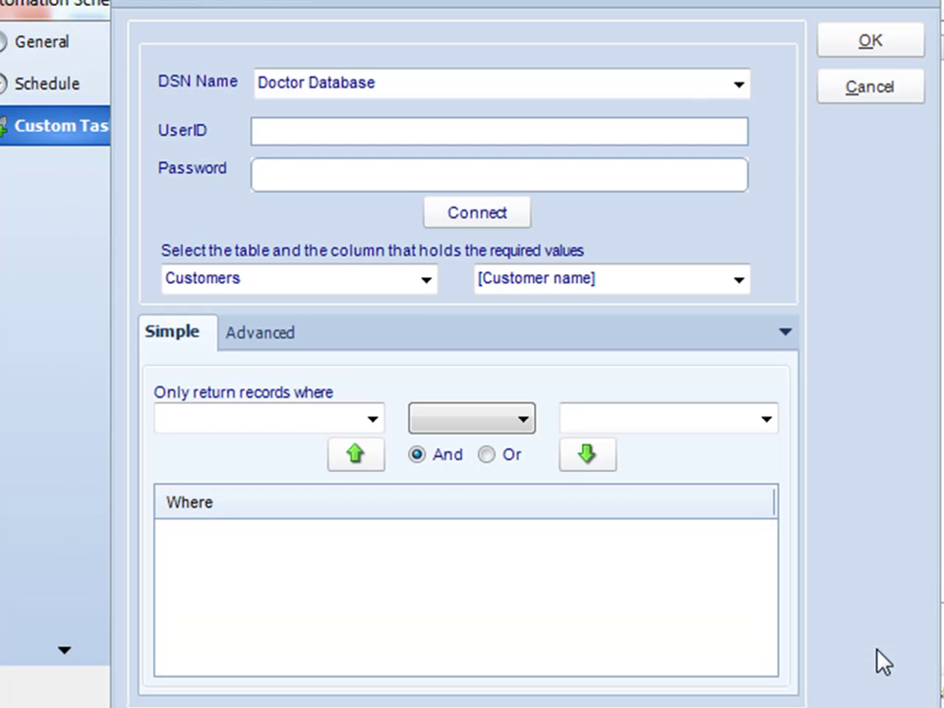
{"action": "left_click", "coordinate": [853, 47]}
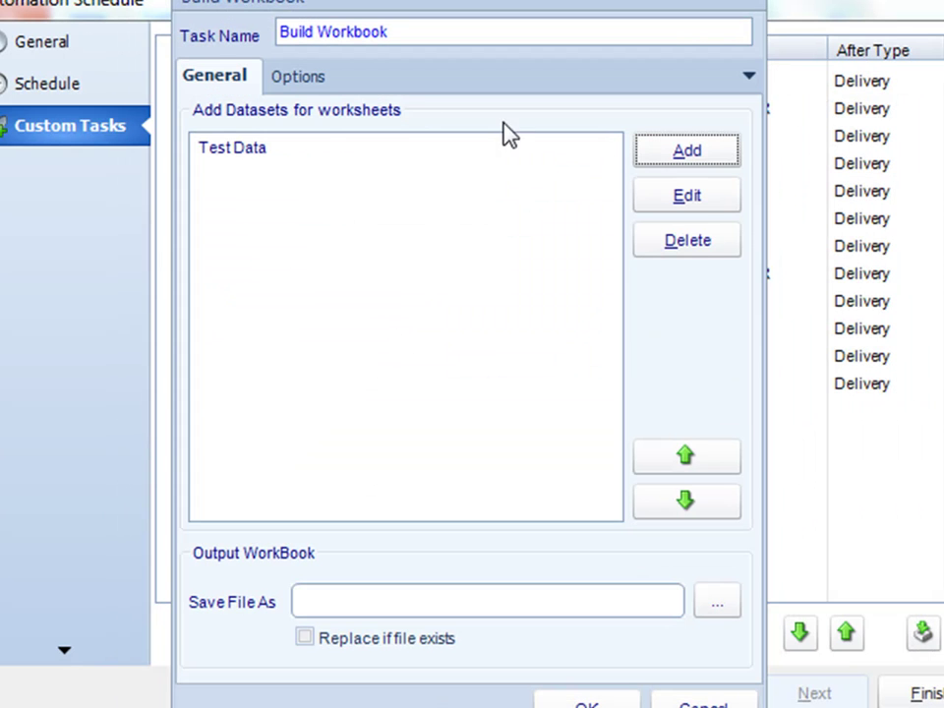
Add a second worksheet dataset named "More Test Data" and connect it to the Doctor Database DSN.
{"action": "left_click", "coordinate": [673, 162]}
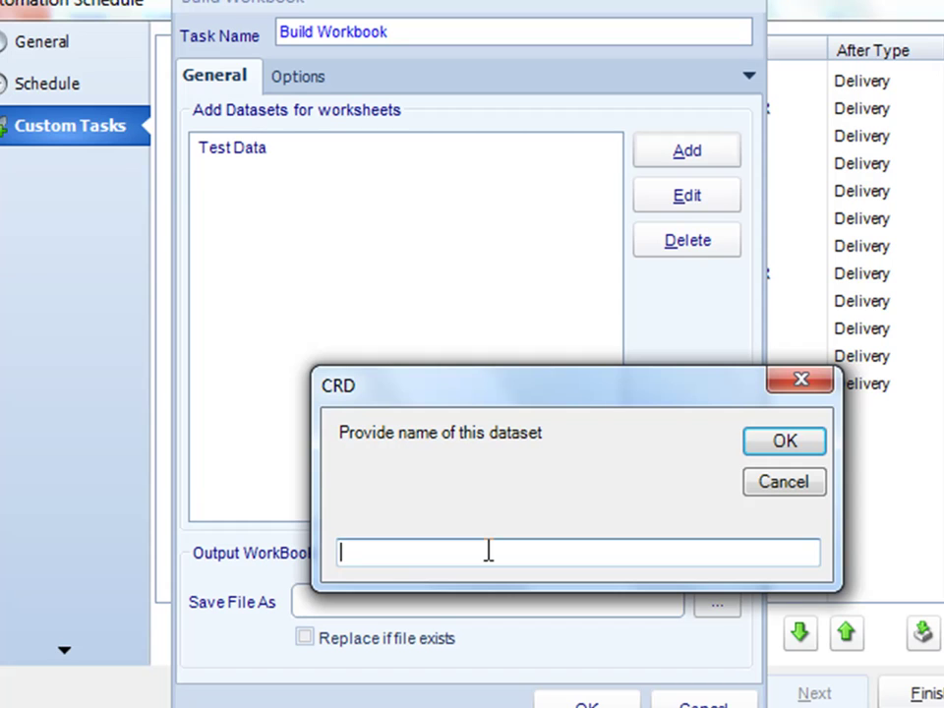
{"action": "type", "text": "More Test Data"}
{"action": "left_click", "coordinate": [765, 441]}
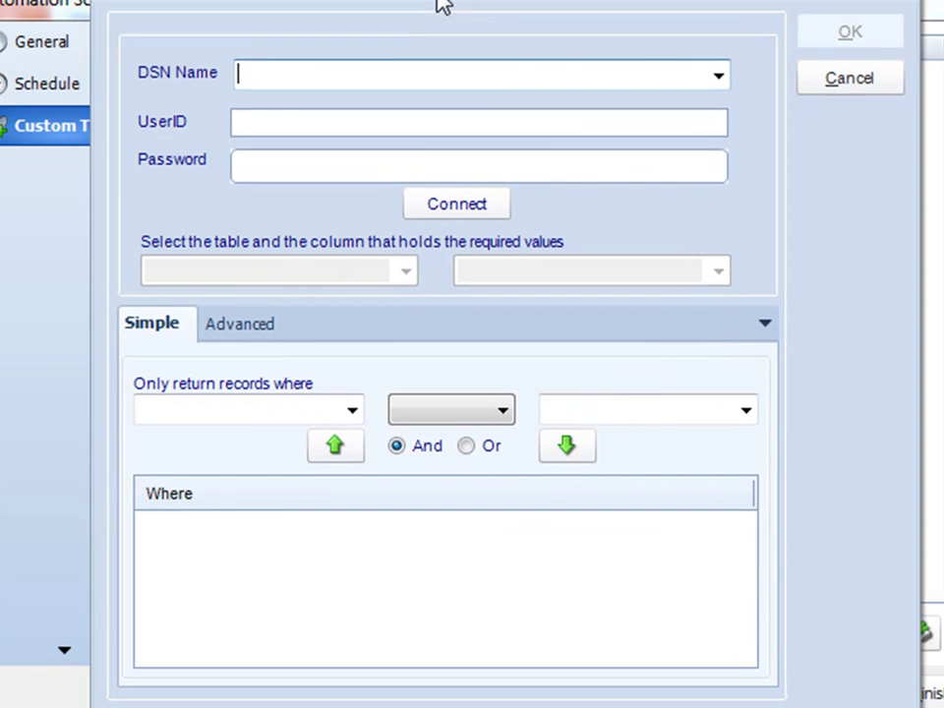
{"action": "left_click", "coordinate": [719, 79]}
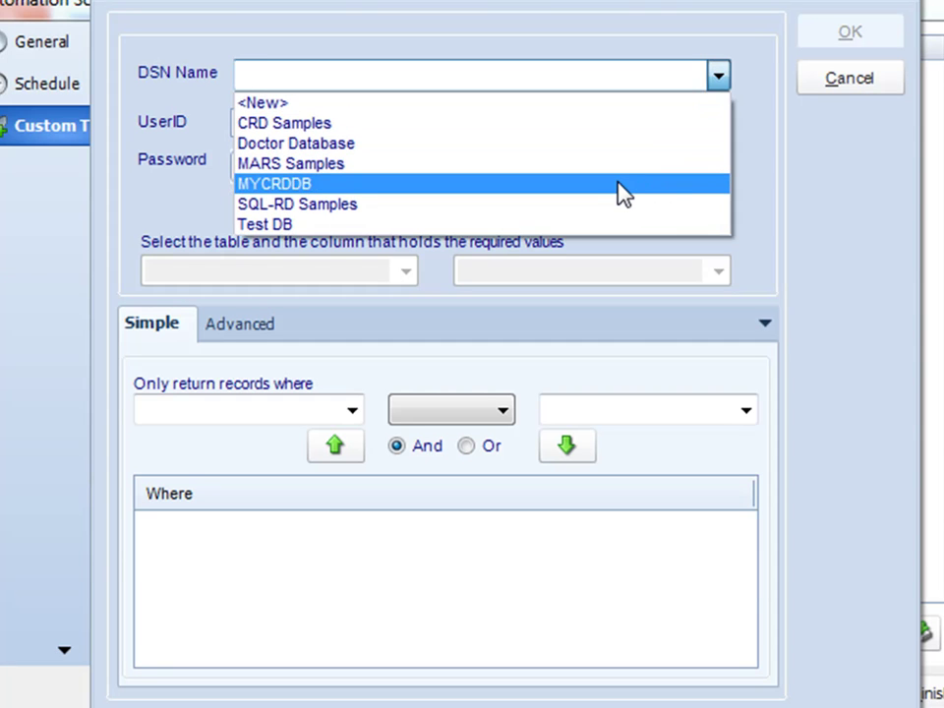
{"action": "left_click", "coordinate": [592, 143]}
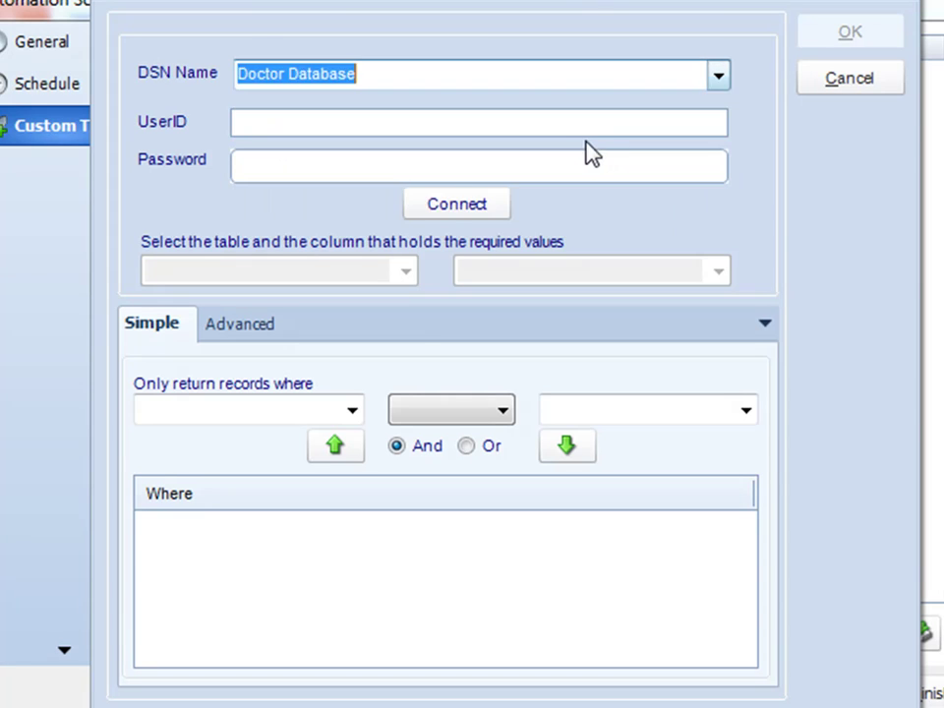
{"action": "left_click", "coordinate": [480, 209]}
Select the Customers table and its [customer number] column as the source of the dataset's values.
{"action": "left_click", "coordinate": [405, 270]}
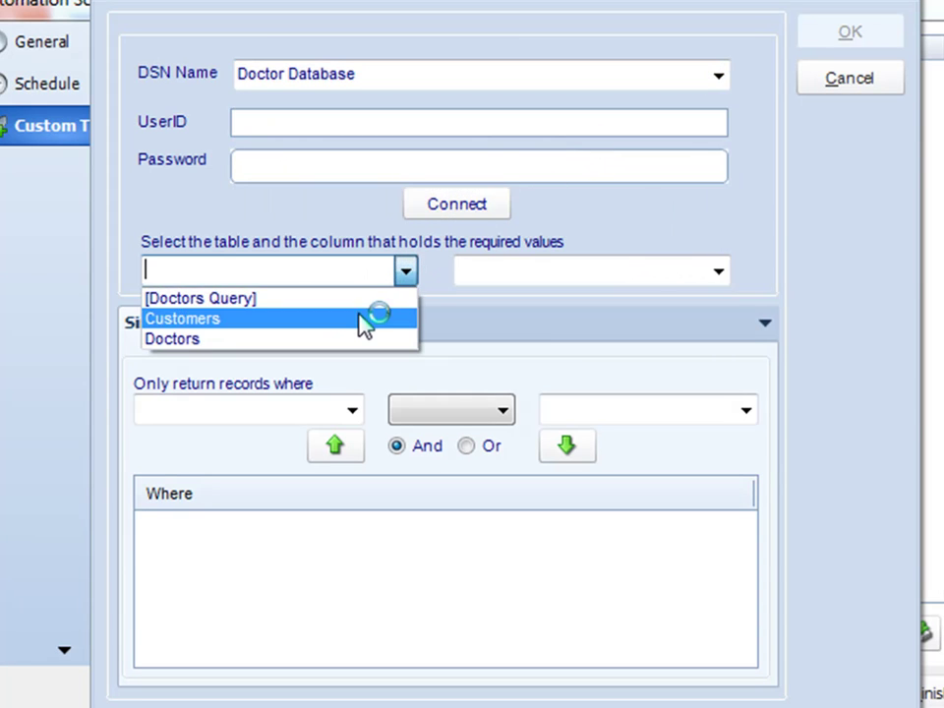
{"action": "left_click", "coordinate": [364, 319]}
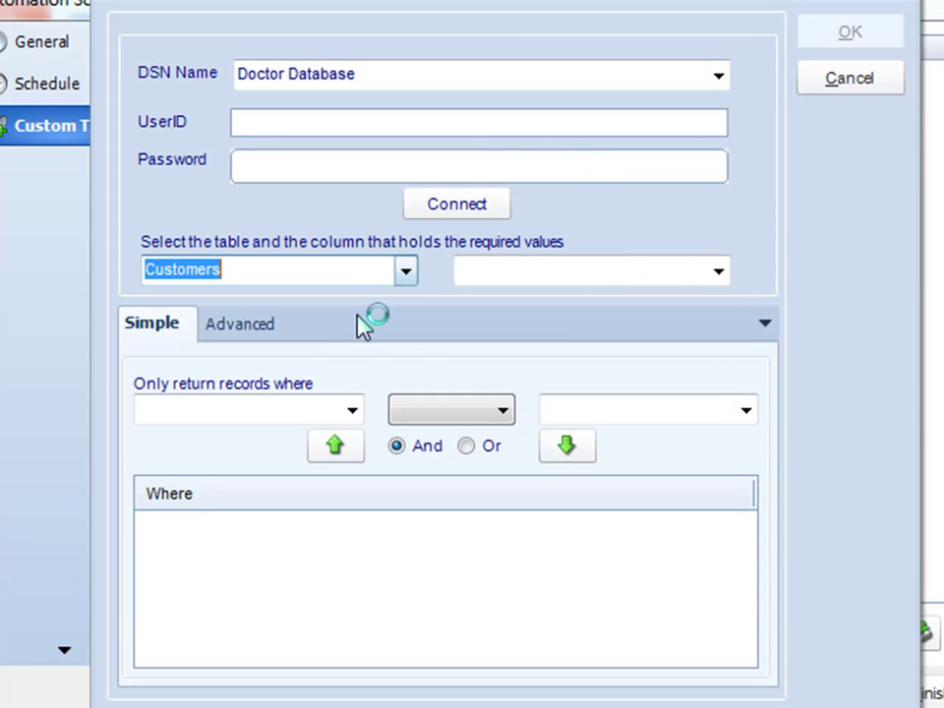
{"action": "left_click", "coordinate": [714, 273]}
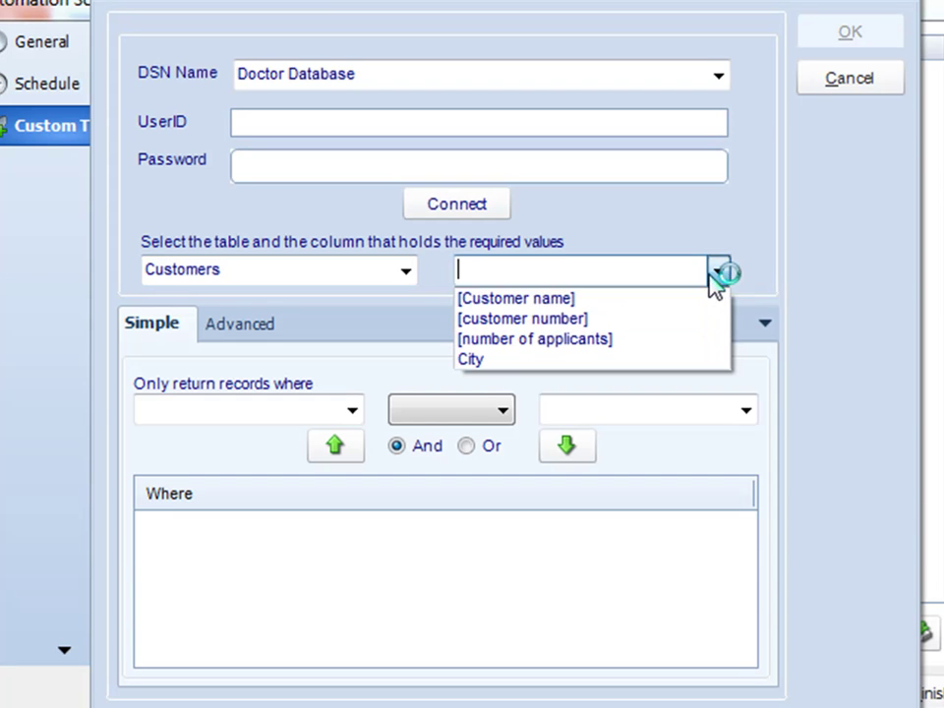
{"action": "left_click", "coordinate": [677, 318]}
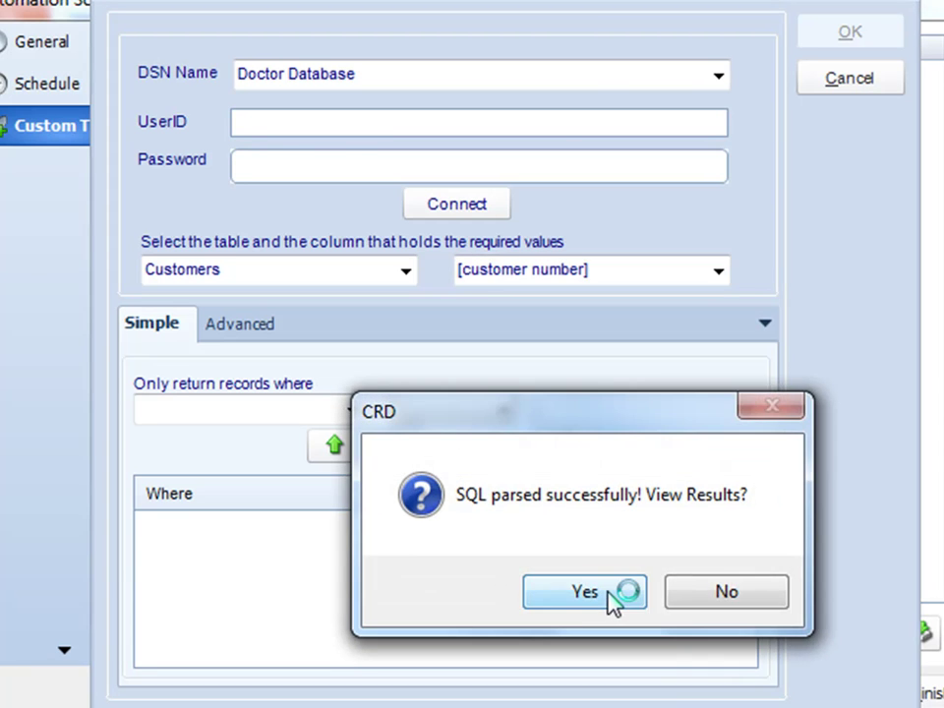
View the parsed query's results, close them and save the More Test Data dataset to the workbook task.
{"action": "left_click", "coordinate": [606, 592]}
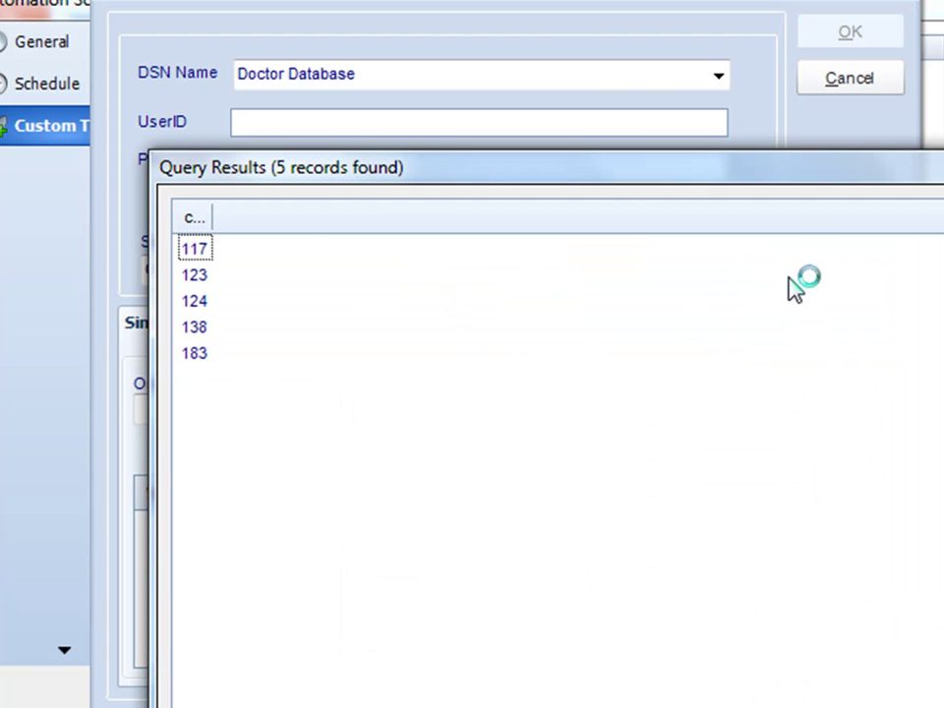
{"action": "left_click_drag", "start_coordinate": [706, 168], "coordinate": [625, 75]}
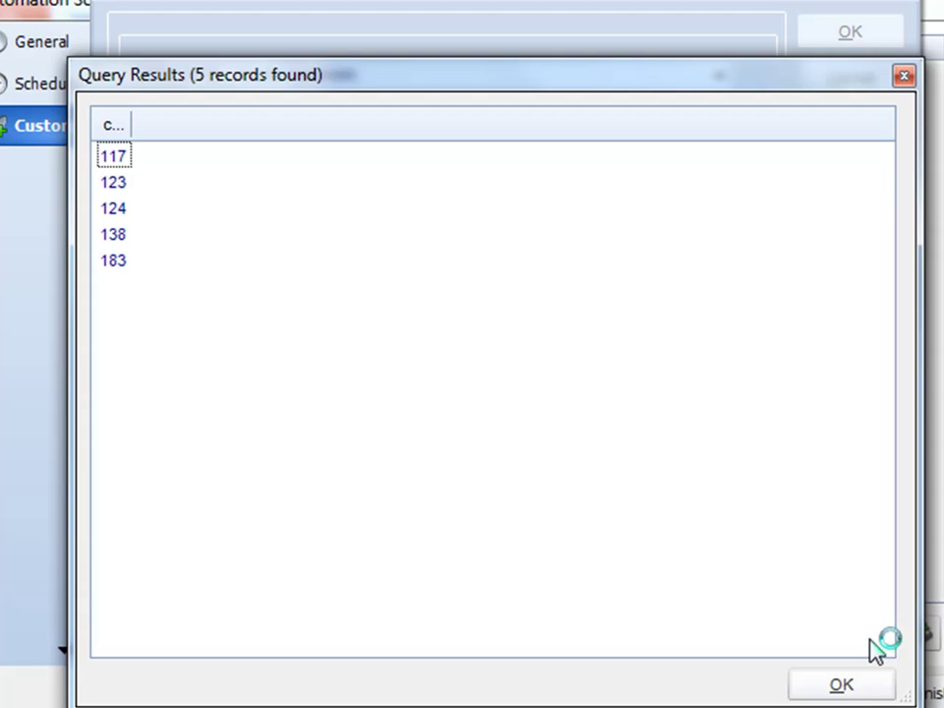
{"action": "left_click", "coordinate": [844, 685]}
{"action": "left_click", "coordinate": [833, 39]}
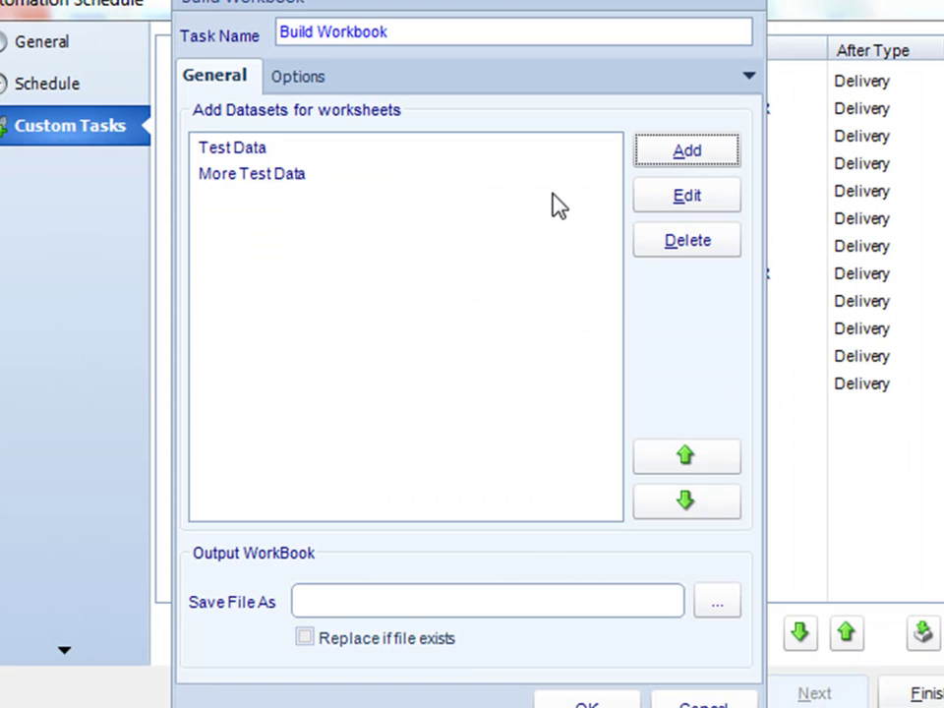
Set the output workbook to be saved as "Customer Workbook" in MS Excel 97-2003 format in the Functionality Docs folder.
{"action": "left_click", "coordinate": [716, 607]}
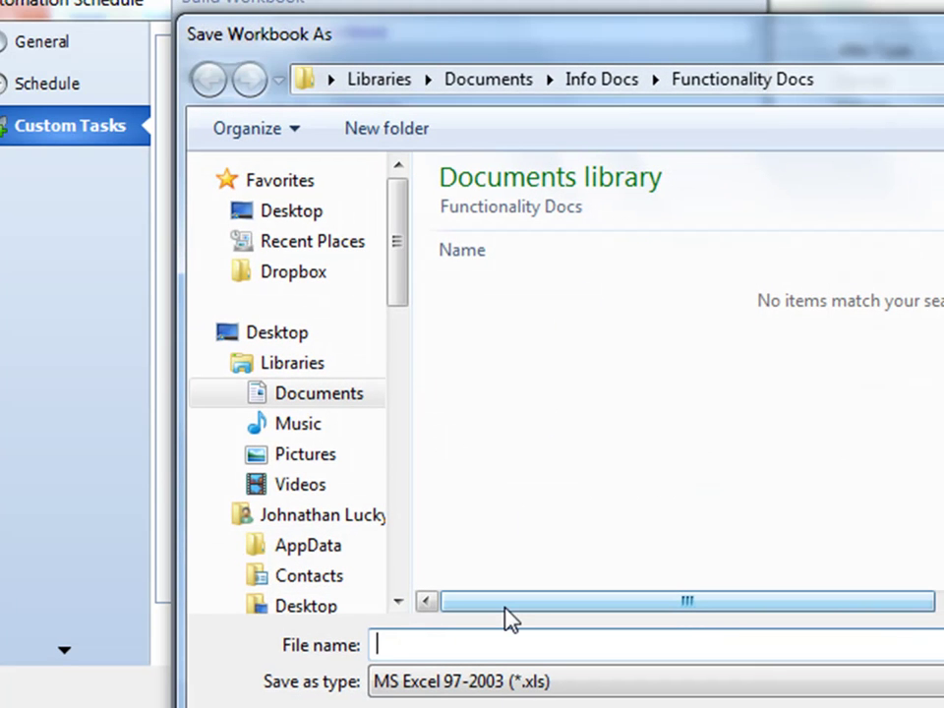
{"action": "type", "text": "Customer Workbook"}
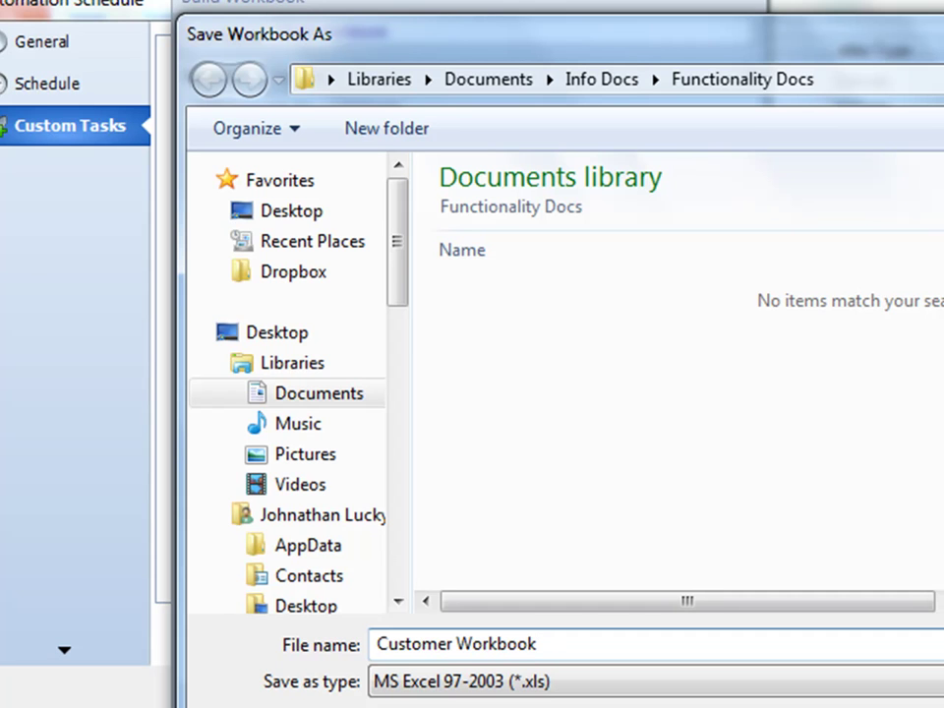
{"action": "key", "text": "Return"}
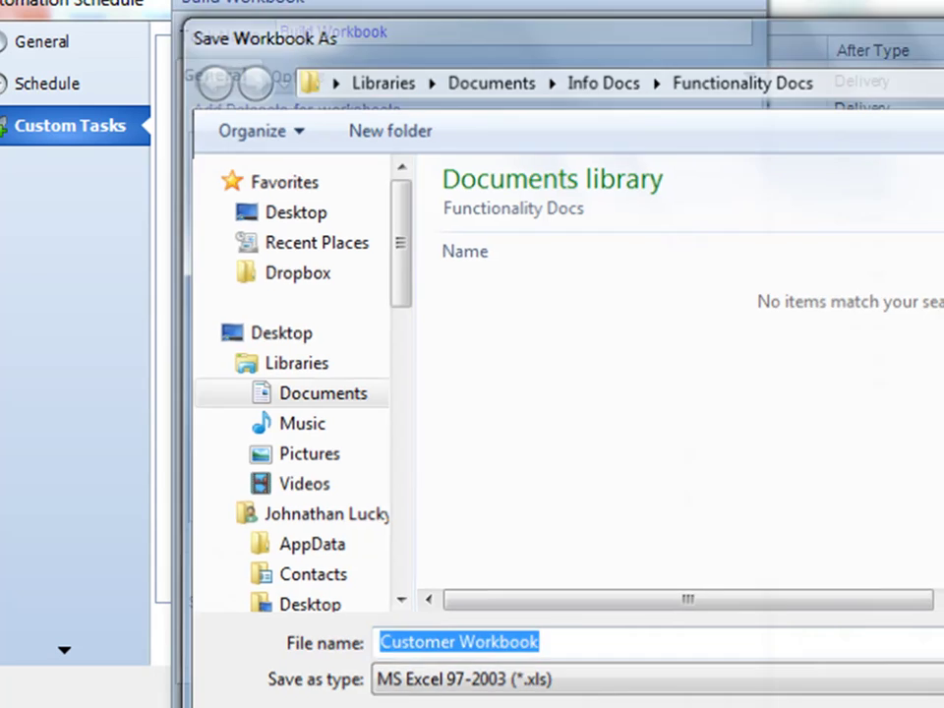